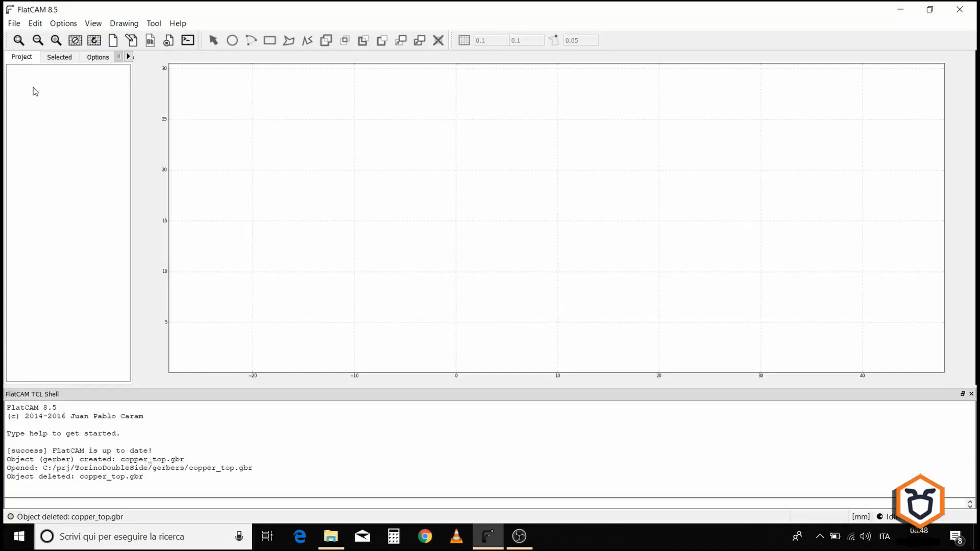
# Step: Open the Gerber file copper_top.gbr from the TorinoDoubleSide gerbers folder
pyautogui.click(14, 23)
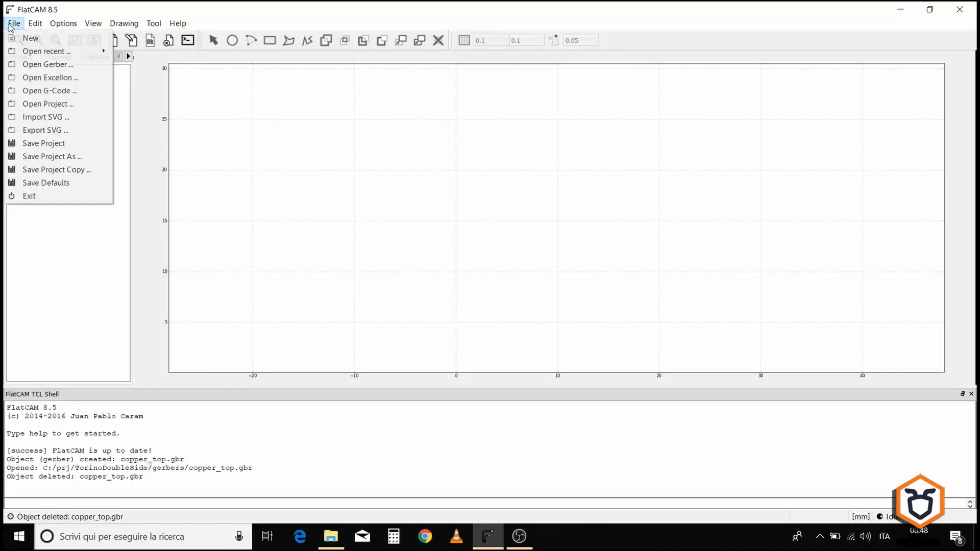
pyautogui.click(14, 64)
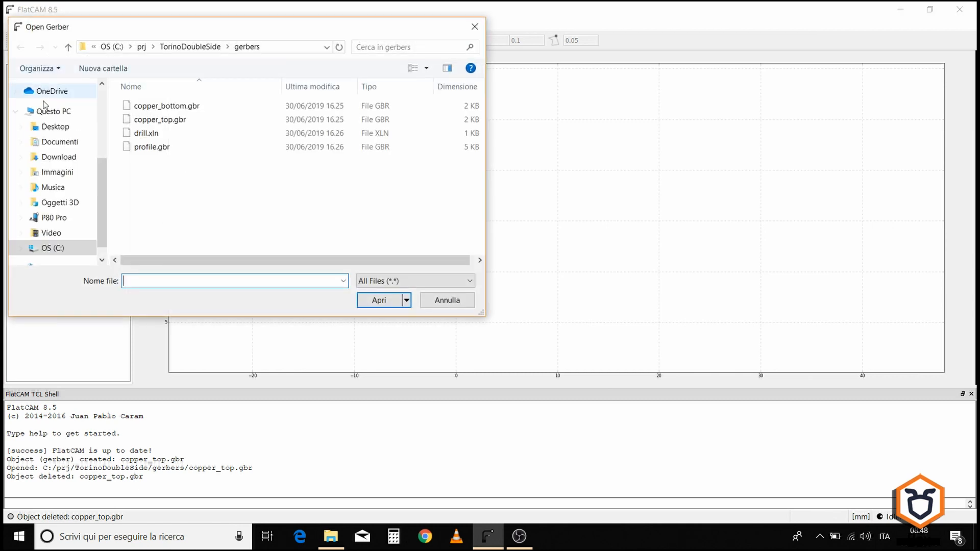
pyautogui.click(181, 121)
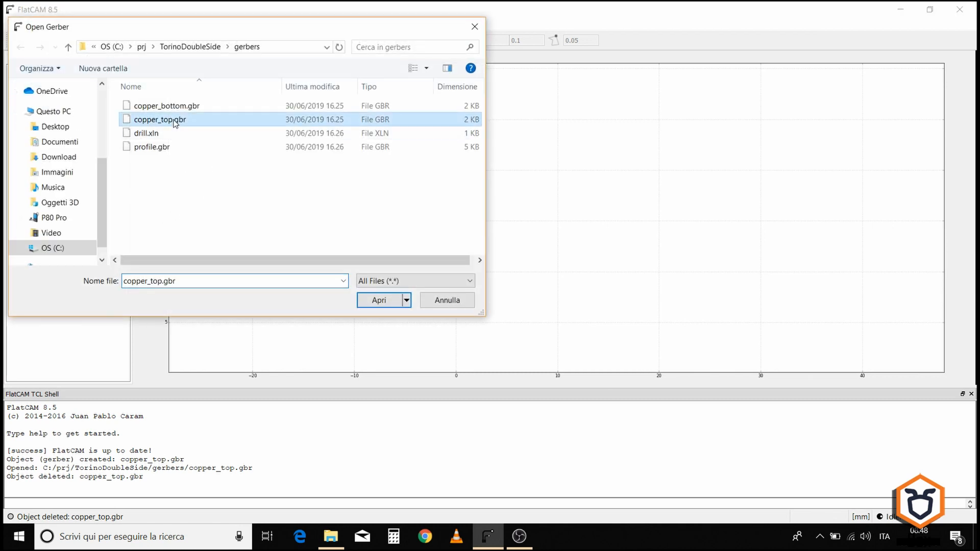
pyautogui.click(379, 301)
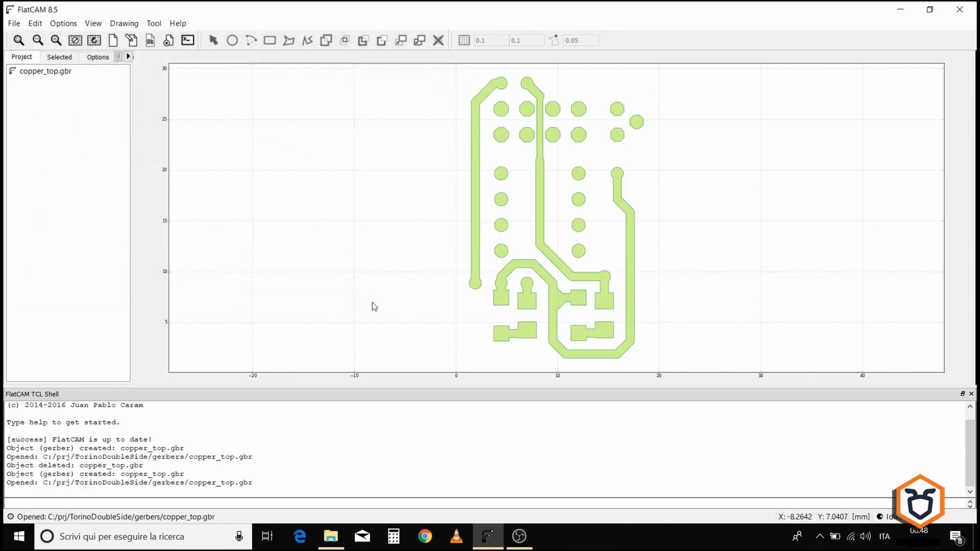
# Step: Set the copper_top.gbr isolation routing width to 3 passes and generate the isolation geometry
pyautogui.click(62, 74)
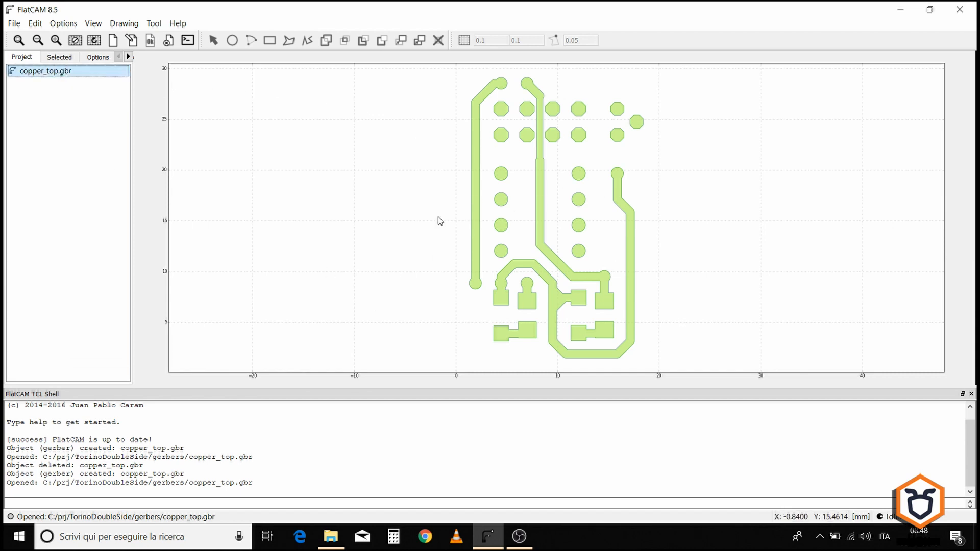
pyautogui.click(59, 57)
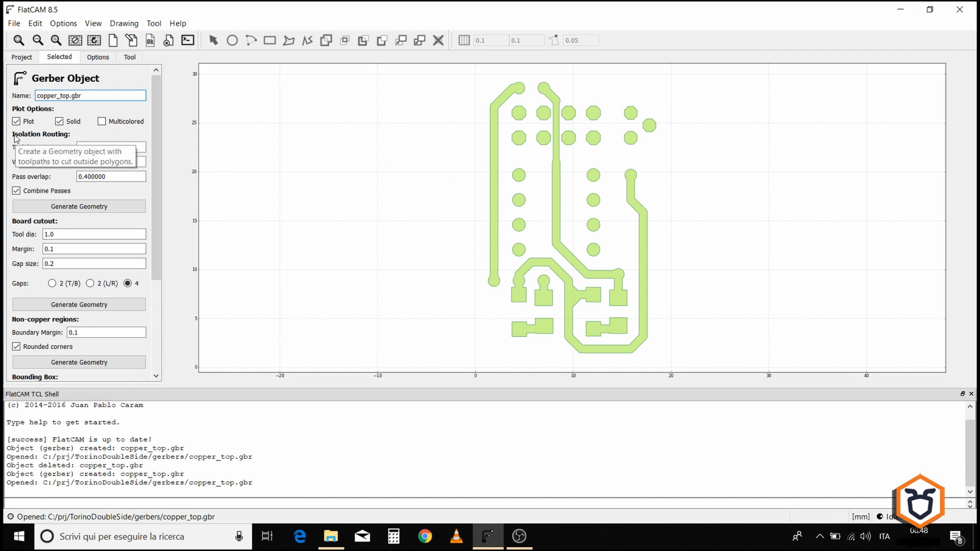
pyautogui.click(83, 148)
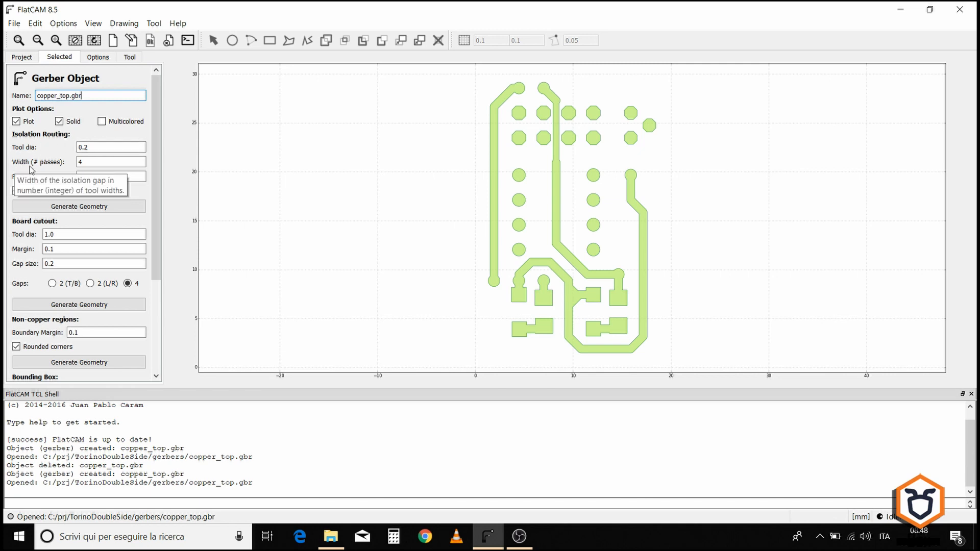
pyautogui.click(91, 164)
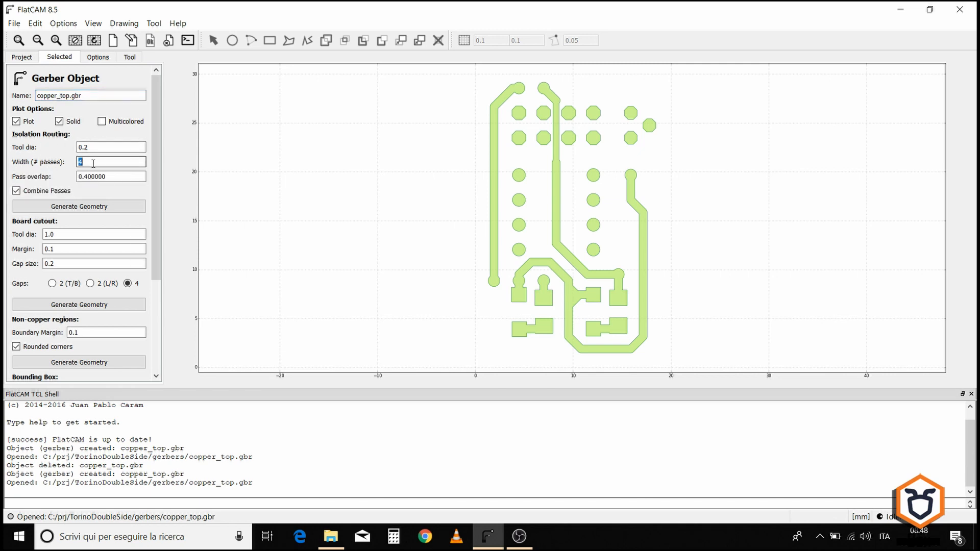
pyautogui.write('3')
pyautogui.click(96, 177)
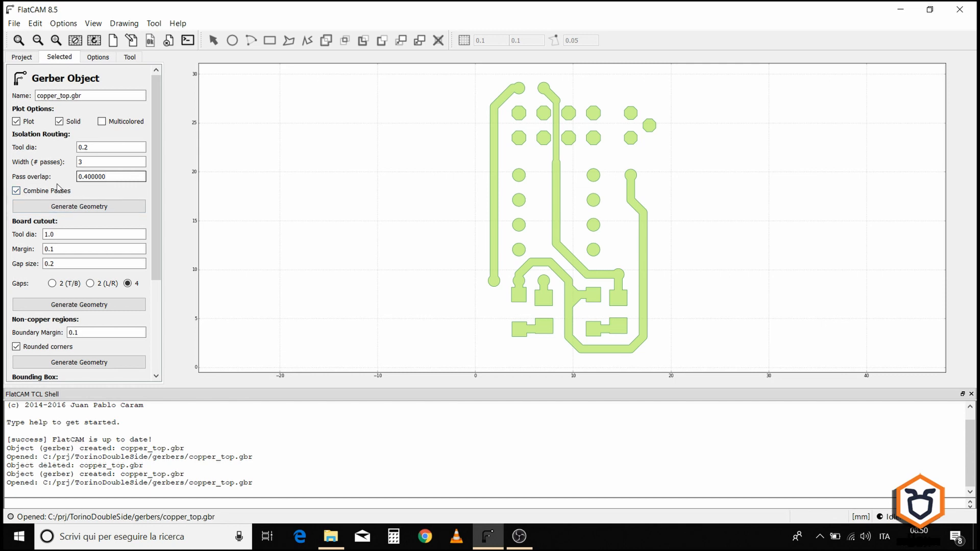
pyautogui.click(80, 208)
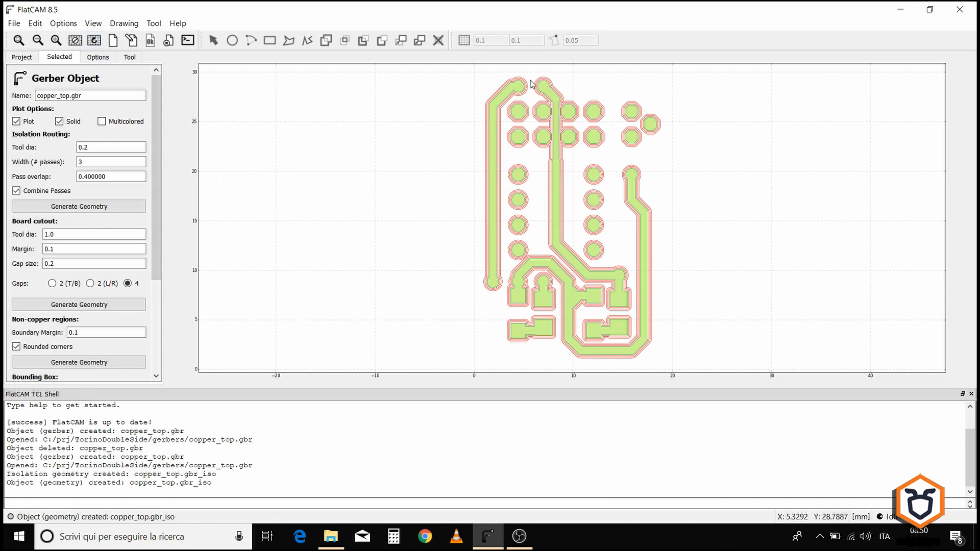
# Step: Open the copper_top.gbr_iso geometry's properties and set its Cut Z to -0.06
pyautogui.scroll(6, 516, 79)
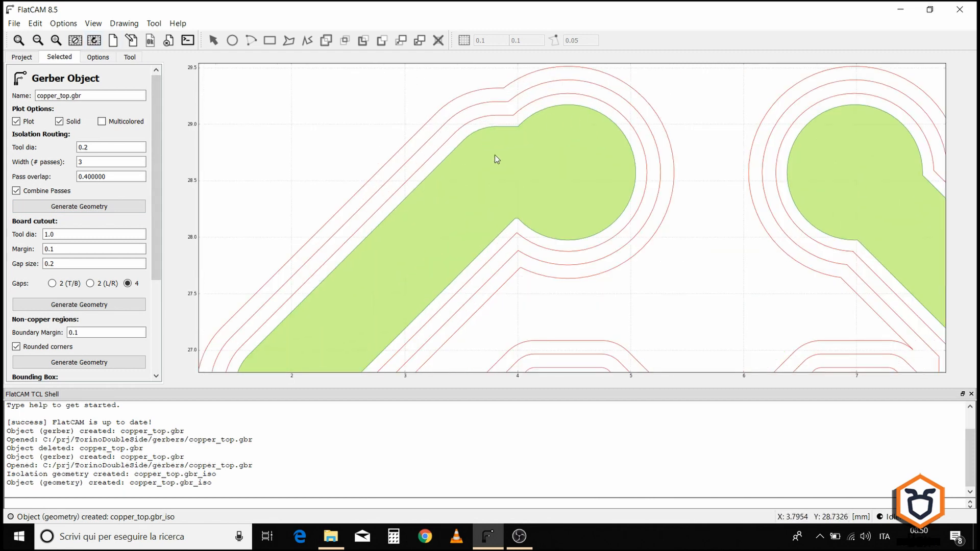
pyautogui.press('1')
pyautogui.click(19, 57)
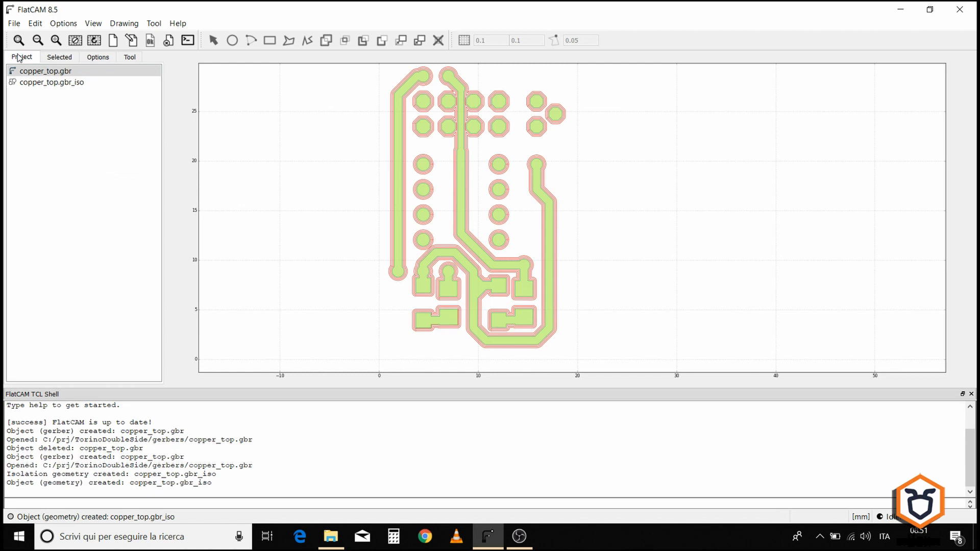
pyautogui.click(40, 83)
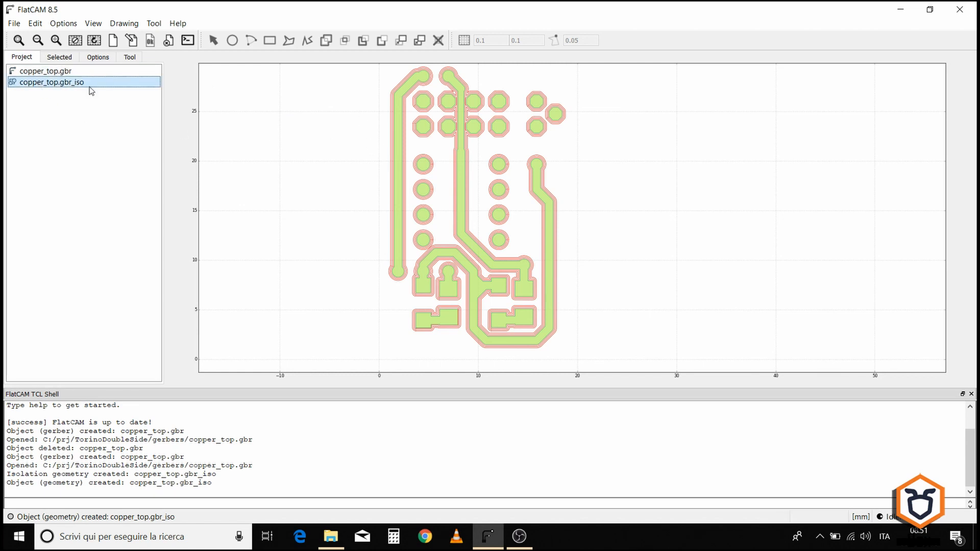
pyautogui.click(62, 59)
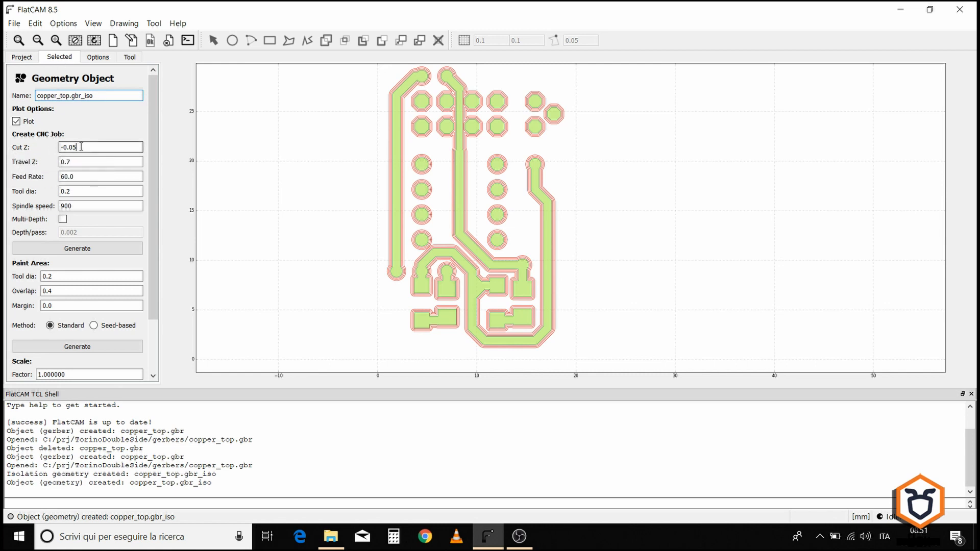
pyautogui.moveTo(82, 149); pyautogui.dragTo(73, 148)
pyautogui.write('6')
# Step: Set the geometry's feed rate to 90 and spindle speed to 1000
pyautogui.click(81, 164)
pyautogui.press('Tab')
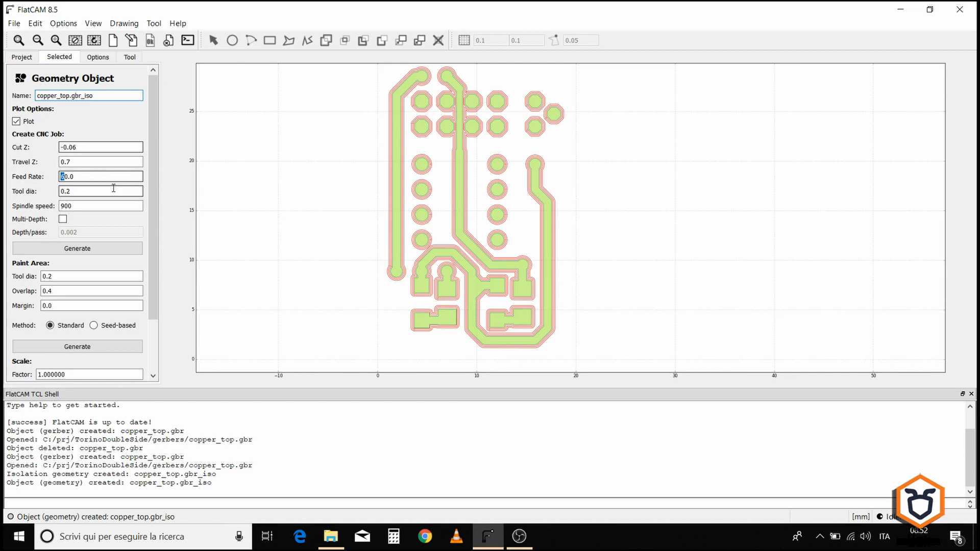
pyautogui.write('9')
pyautogui.click(94, 191)
pyautogui.moveTo(64, 206); pyautogui.dragTo(53, 205)
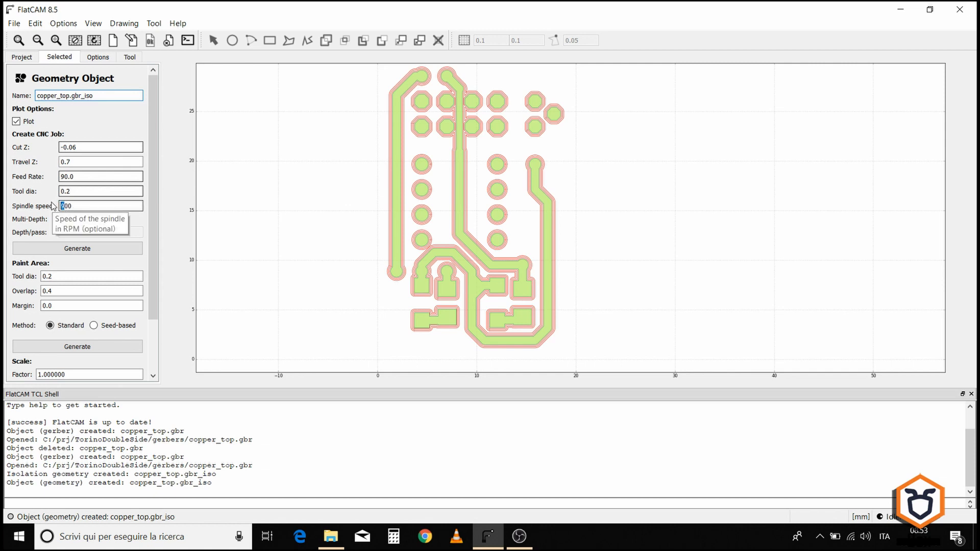
pyautogui.write('10')
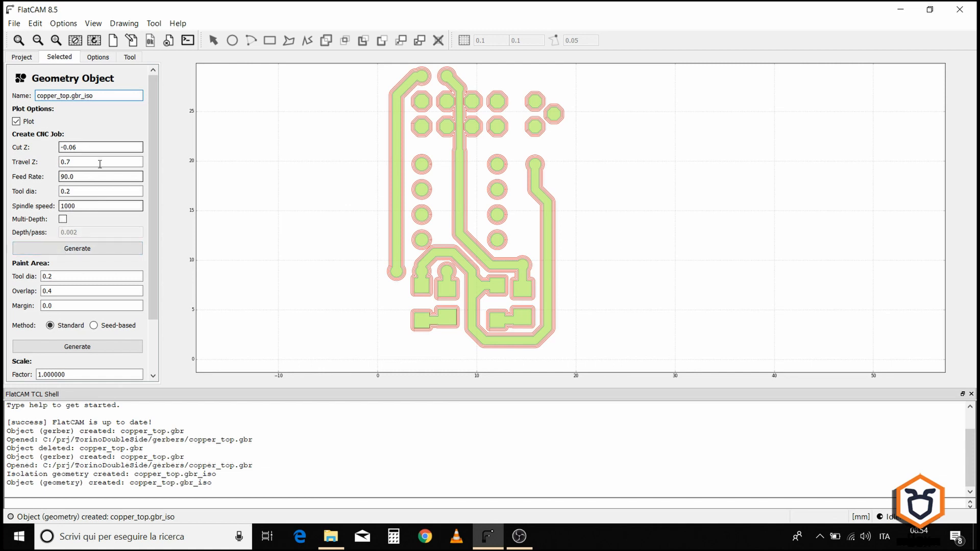
# Step: Generate the CNC job from the isolation geometry and inspect the toolpaths
pyautogui.click(77, 249)
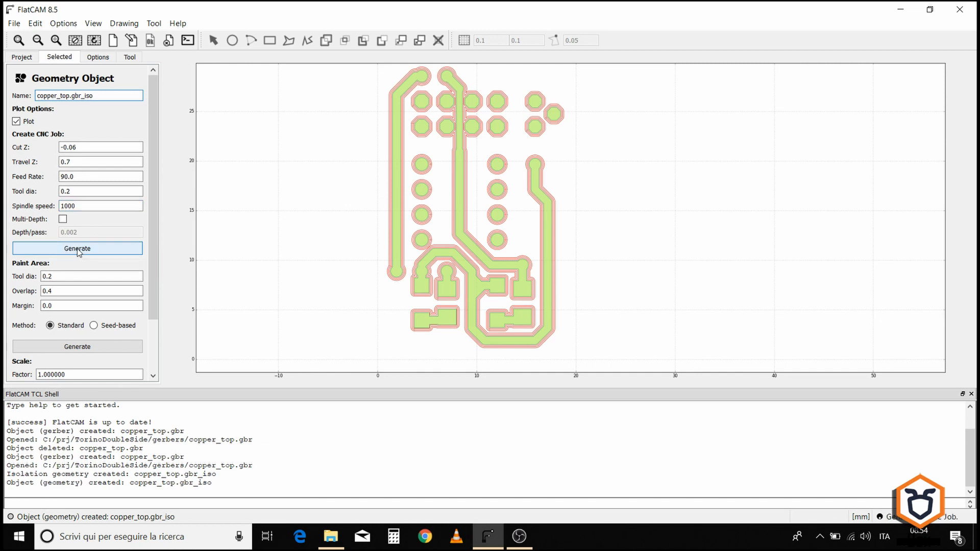
pyautogui.scroll(5, 534, 81)
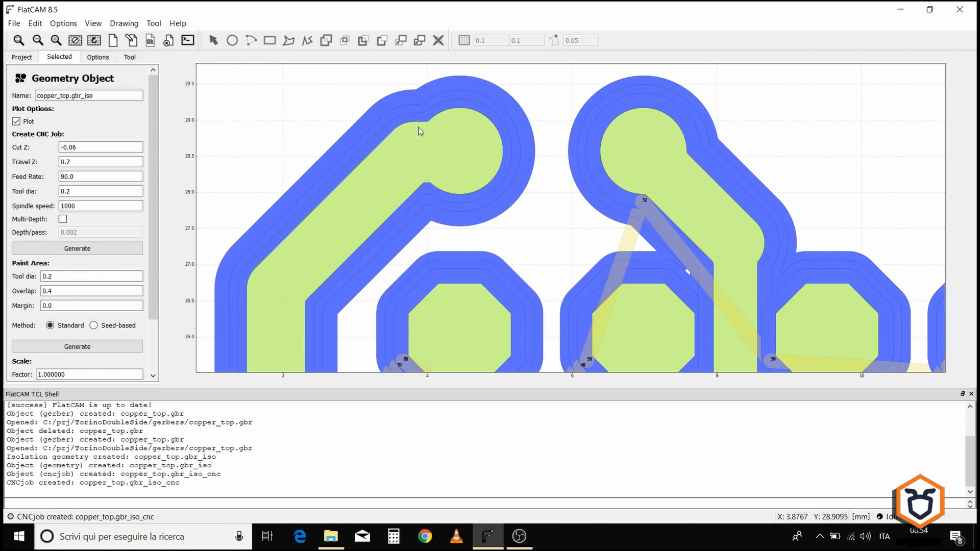
pyautogui.scroll(-6, 456, 151)
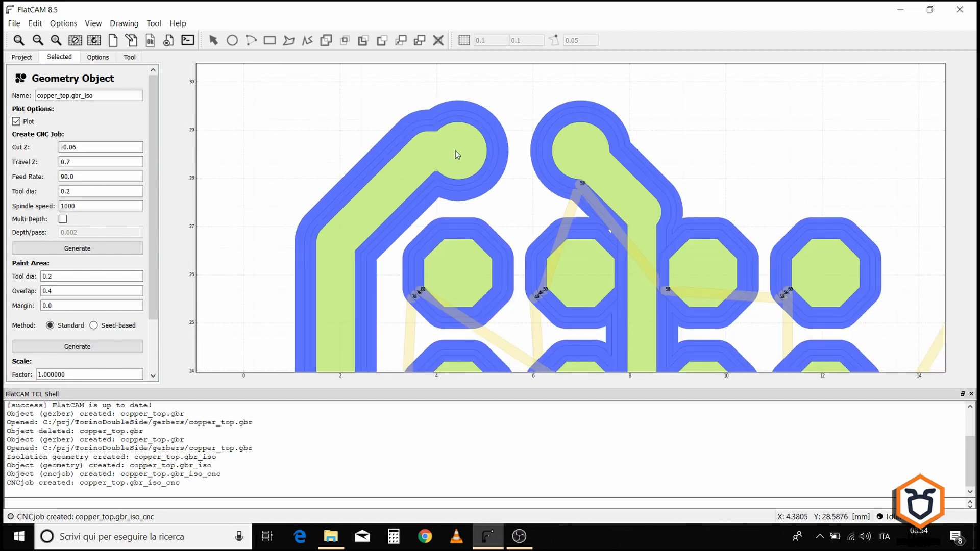
pyautogui.scroll(3, 456, 315)
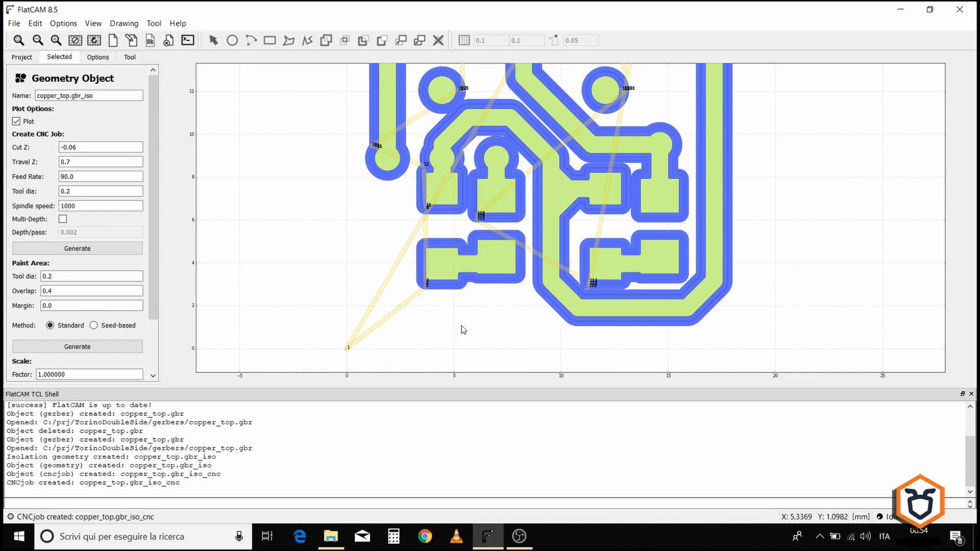
pyautogui.scroll(-3, 451, 300)
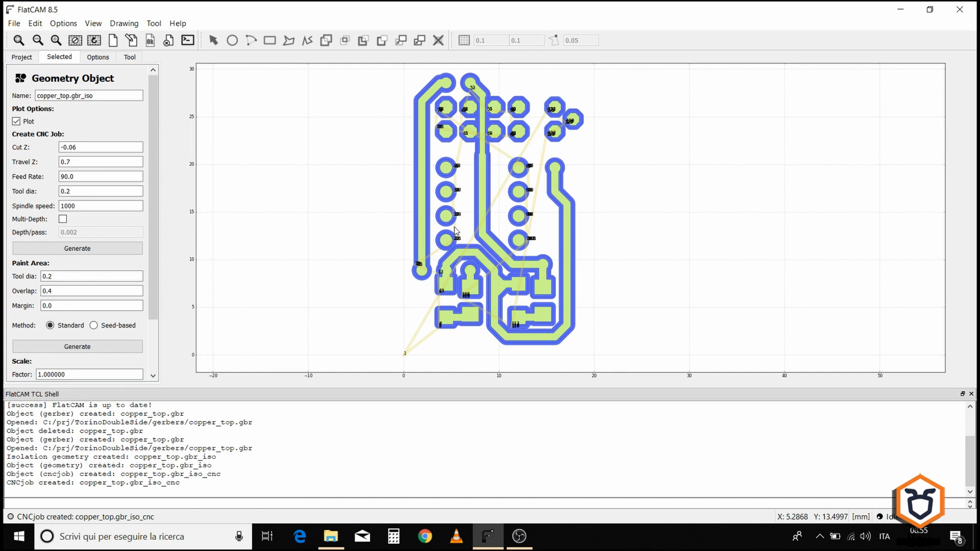
# Step: Examine the CNC job object's tool diameter and prepend G-code settings
pyautogui.click(20, 58)
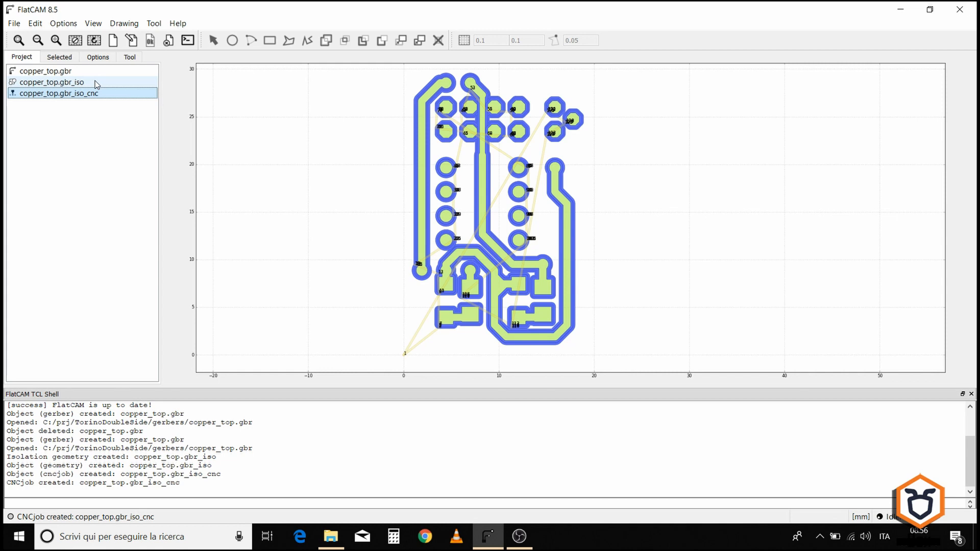
pyautogui.click(59, 57)
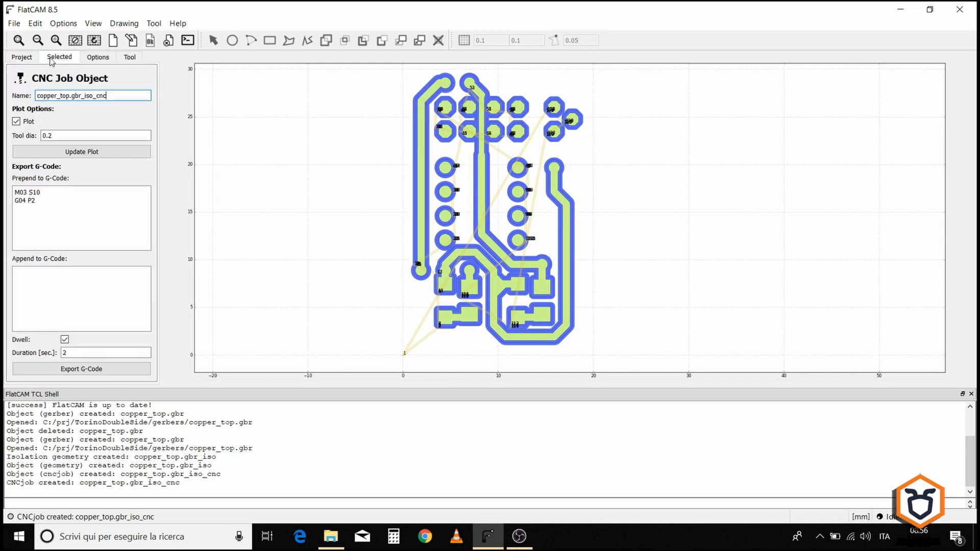
pyautogui.click(57, 134)
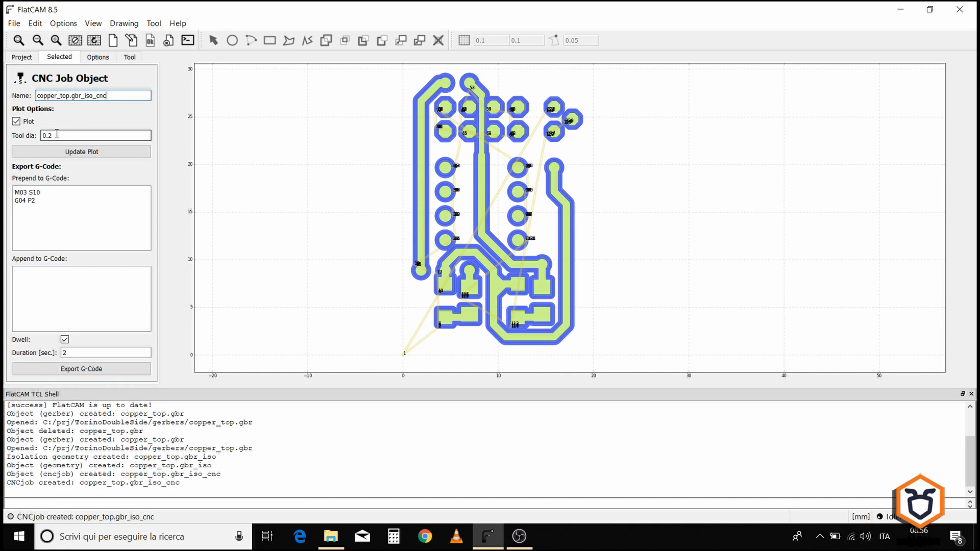
pyautogui.moveTo(16, 193); pyautogui.dragTo(44, 202)
pyautogui.click(22, 205)
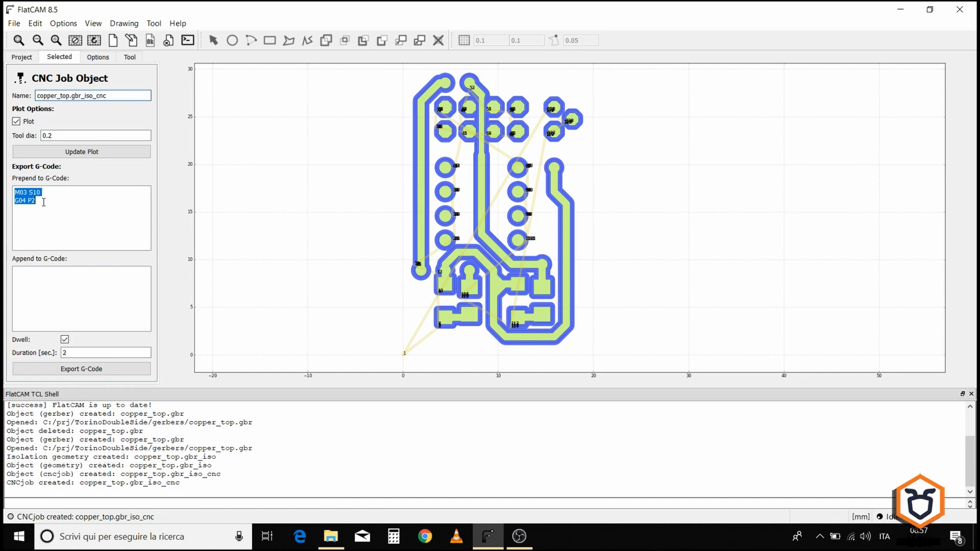
pyautogui.moveTo(38, 201); pyautogui.dragTo(14, 200)
pyautogui.click(40, 211)
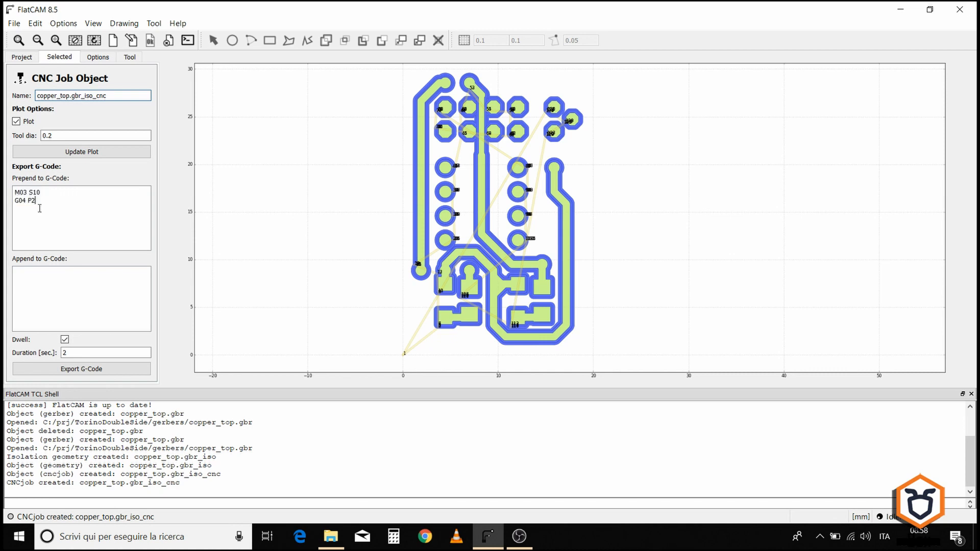
# Step: Export the CNC job's G-code as top.gcode into the TorinoDoubleSide gcode folder
pyautogui.click(83, 372)
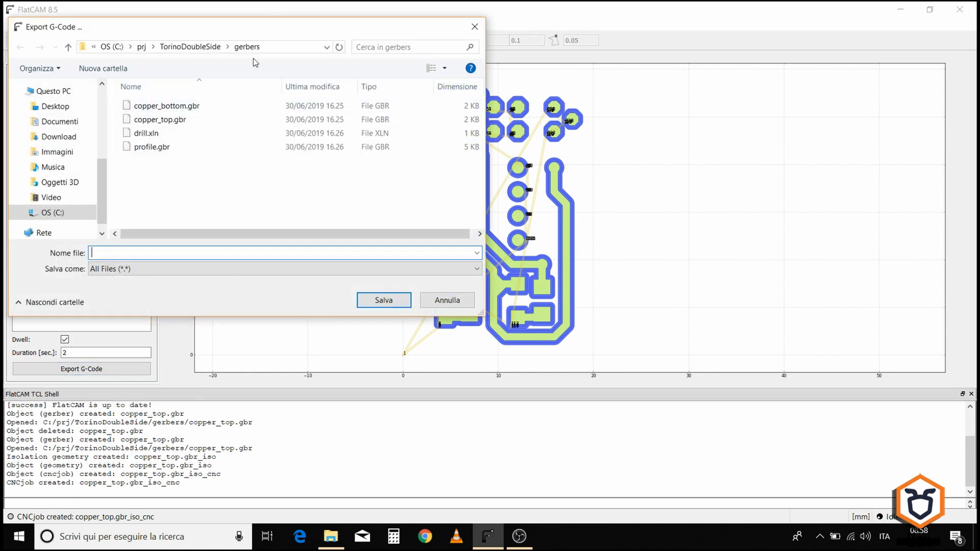
pyautogui.click(192, 48)
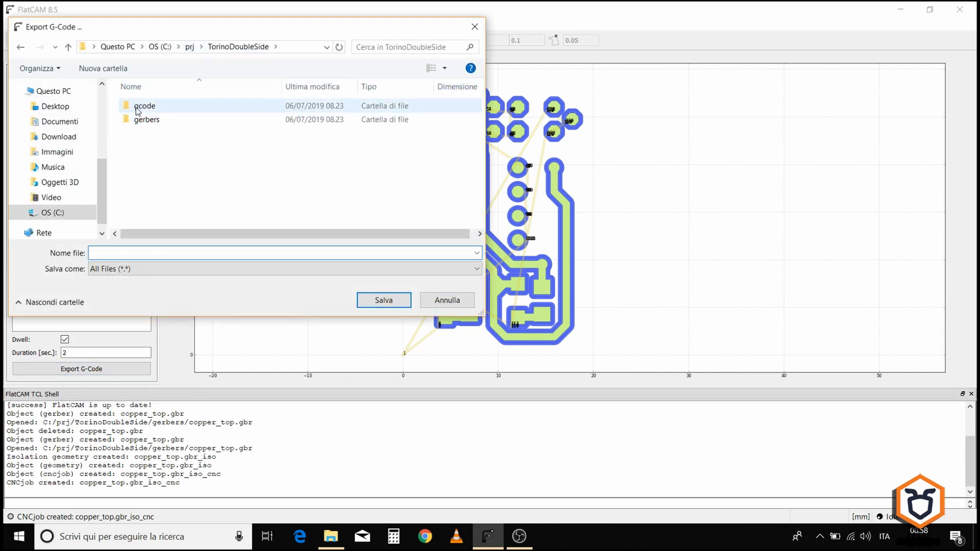
pyautogui.click(144, 107)
pyautogui.doubleClick(138, 107)
pyautogui.click(121, 252)
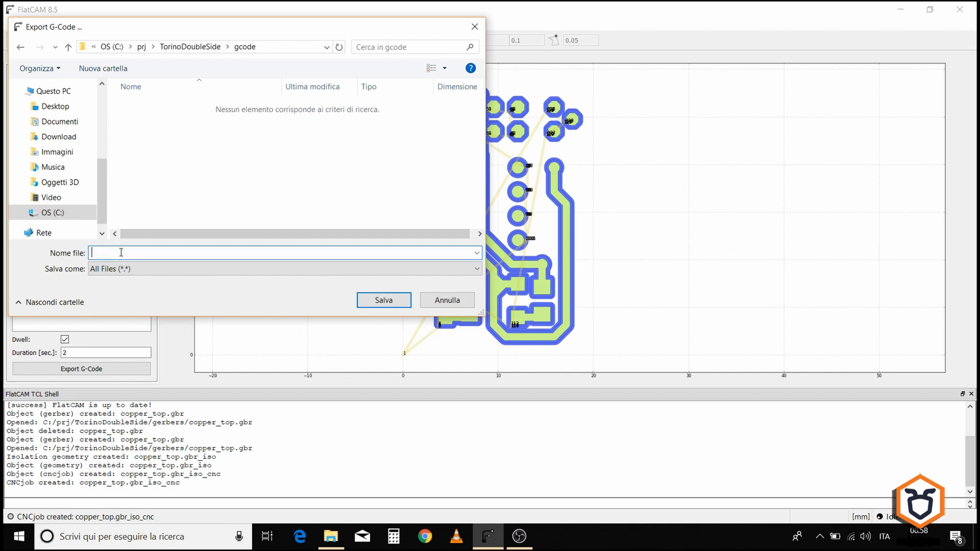
pyautogui.write('top.ggcode')
pyautogui.press('Left')
pyautogui.press('Left')
pyautogui.press('Left')
pyautogui.press('BackSpace')
pyautogui.click(371, 303)
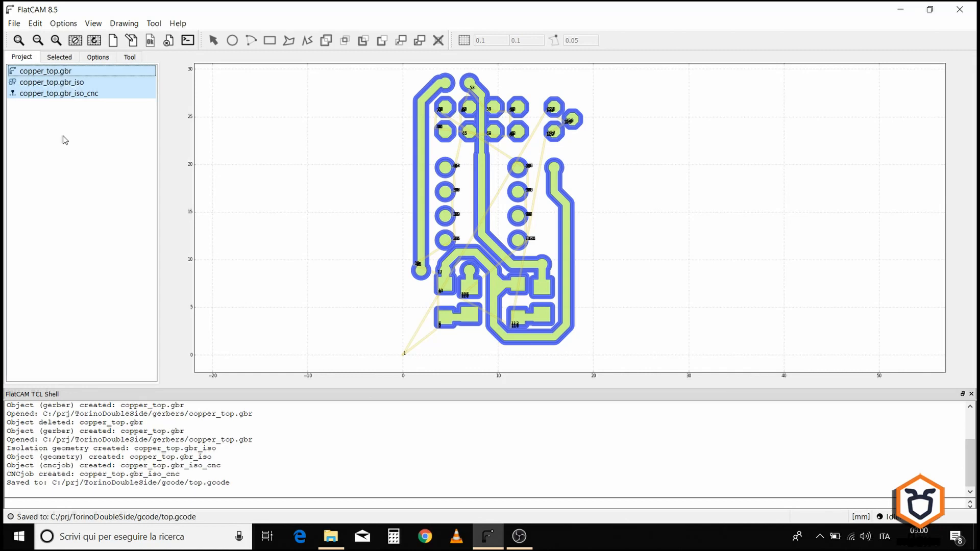
# Step: Delete the top-copper objects and open copper_bottom.gbr from the TorinoDoubleSide gerbers folder
pyautogui.click(170, 43)
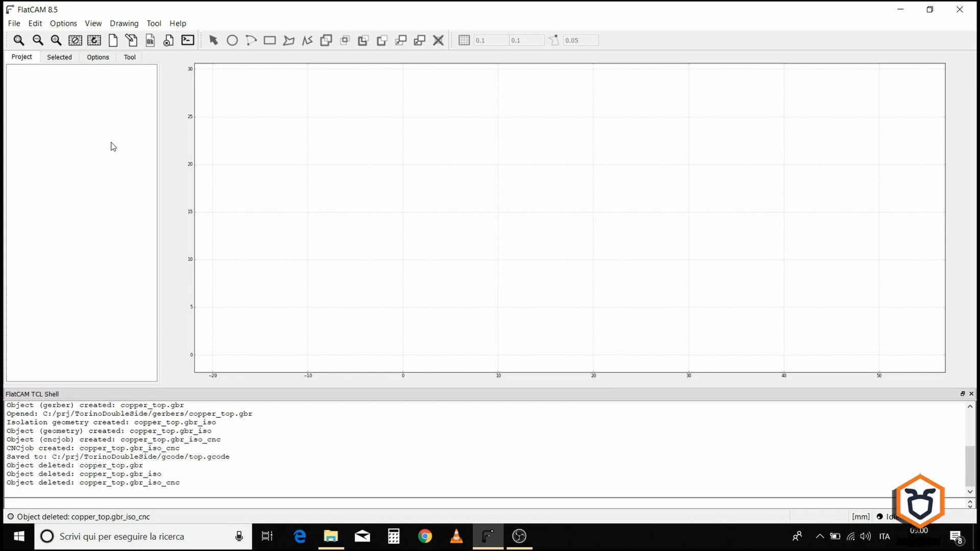
pyautogui.click(18, 23)
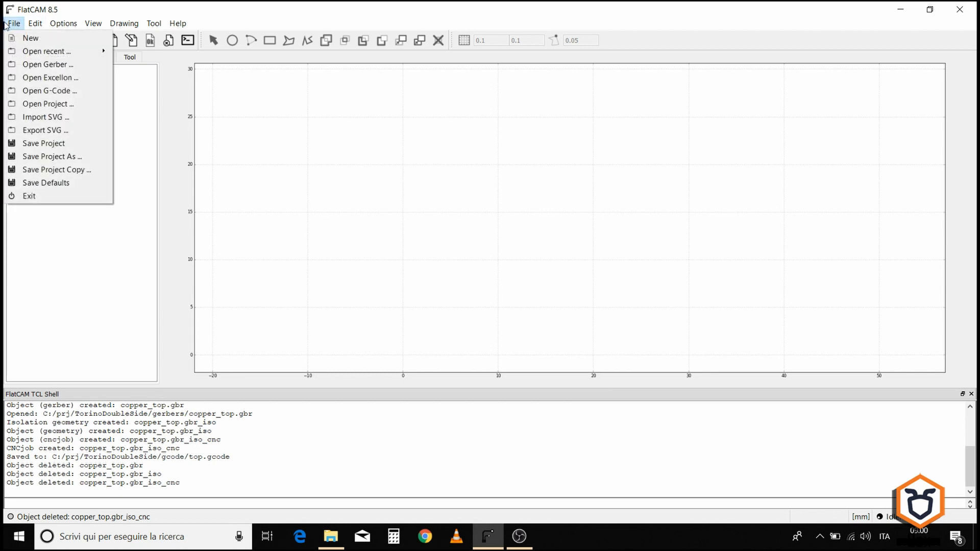
pyautogui.click(26, 65)
pyautogui.click(229, 47)
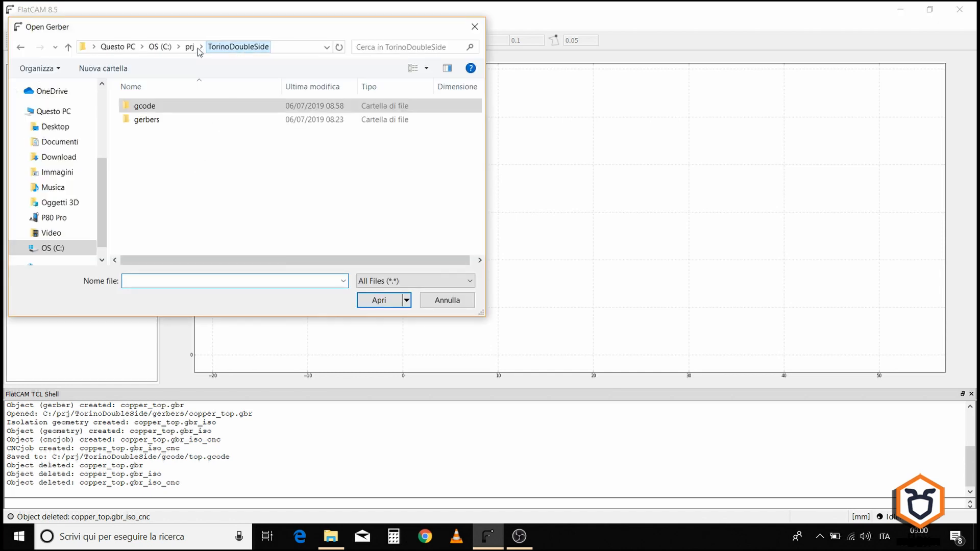
pyautogui.doubleClick(147, 120)
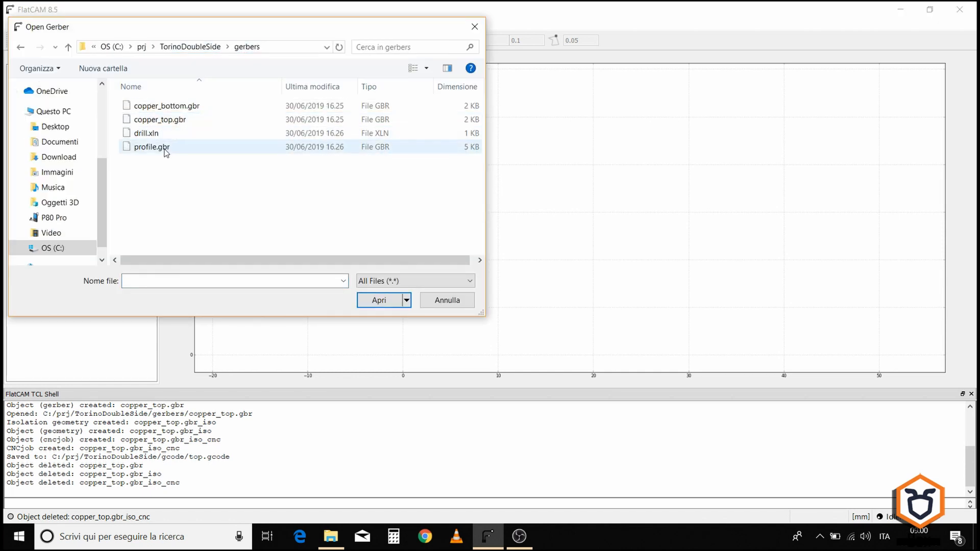
pyautogui.click(176, 108)
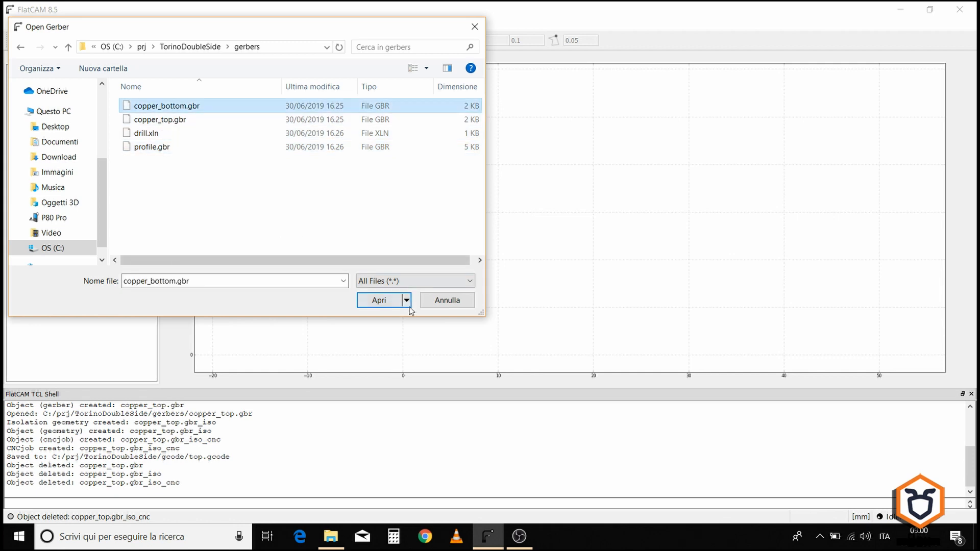
pyautogui.click(379, 301)
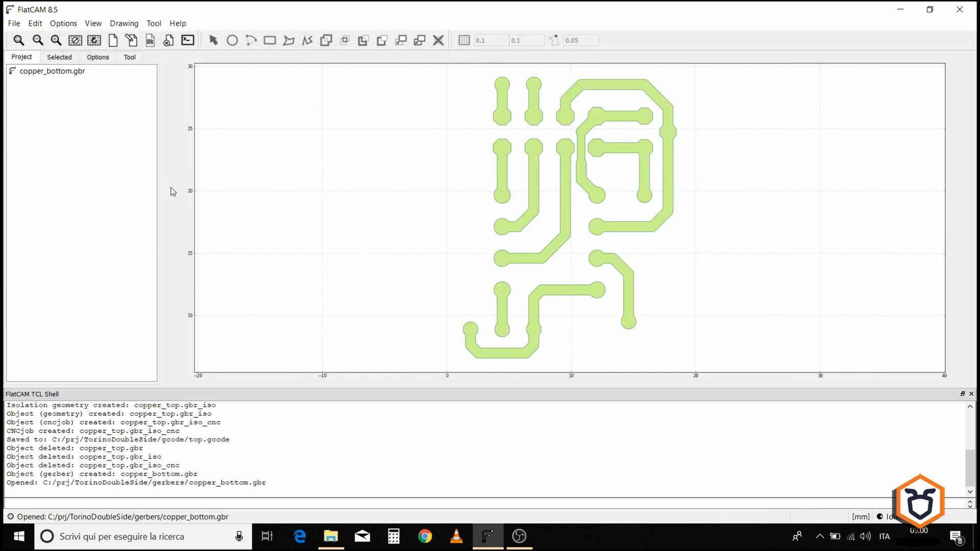
# Step: Open profile.gbr from the same gerbers folder
pyautogui.click(14, 23)
pyautogui.click(33, 64)
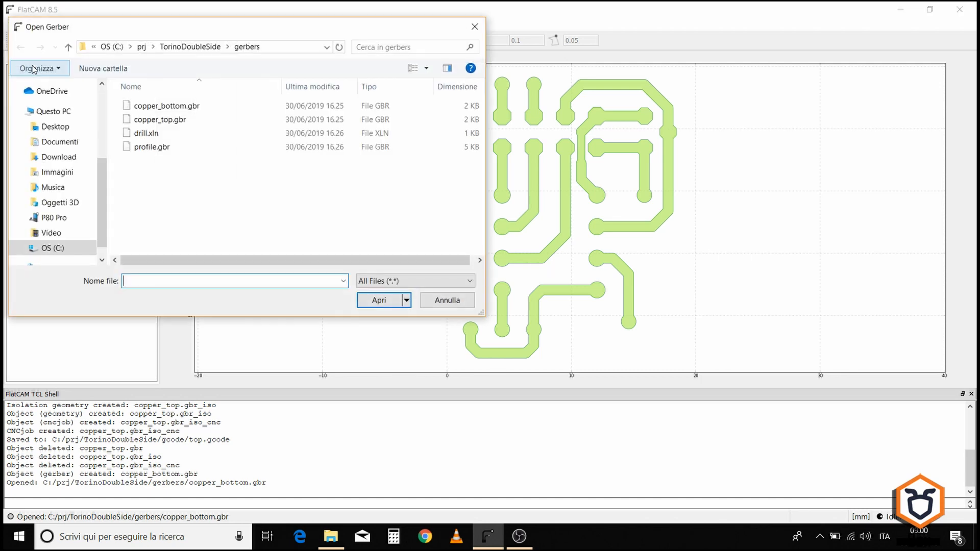
pyautogui.click(152, 147)
pyautogui.click(378, 301)
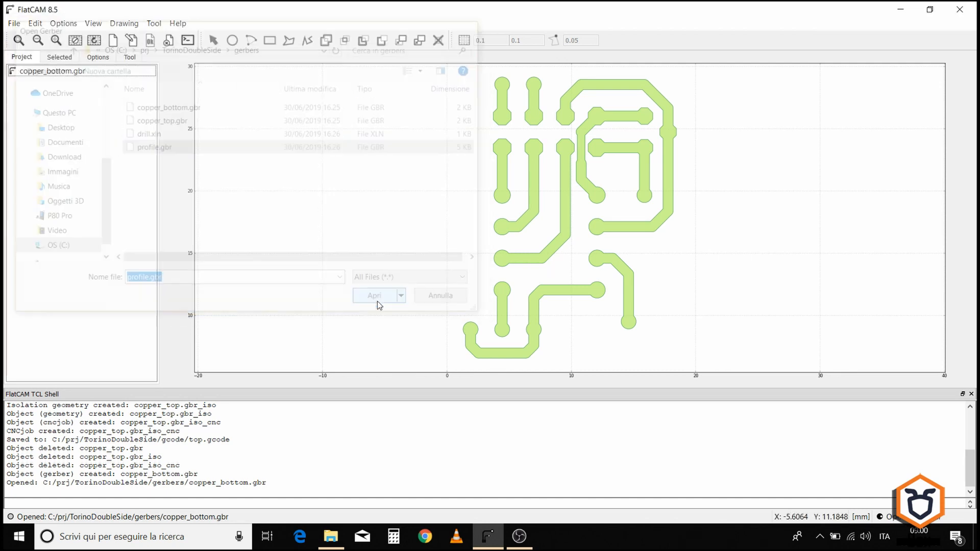
pyautogui.click(49, 73)
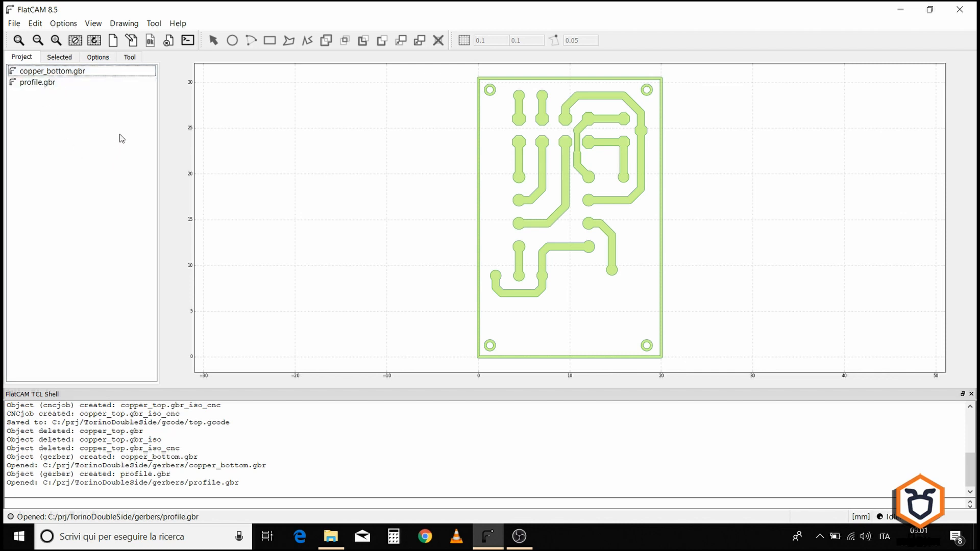
# Step: Open the Double-Sided PCB Tool and choose copper_bottom.gbr as the bottom layer
pyautogui.click(154, 23)
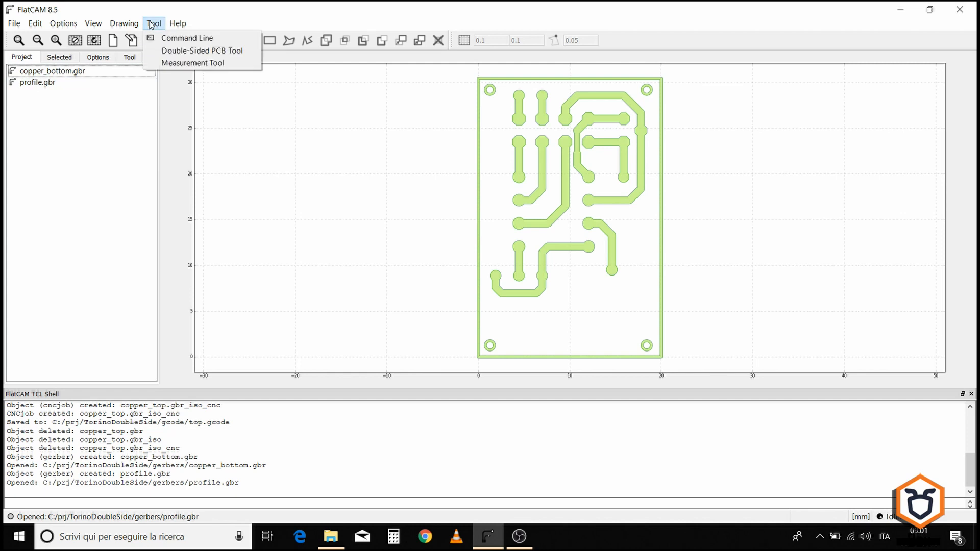
pyautogui.click(219, 51)
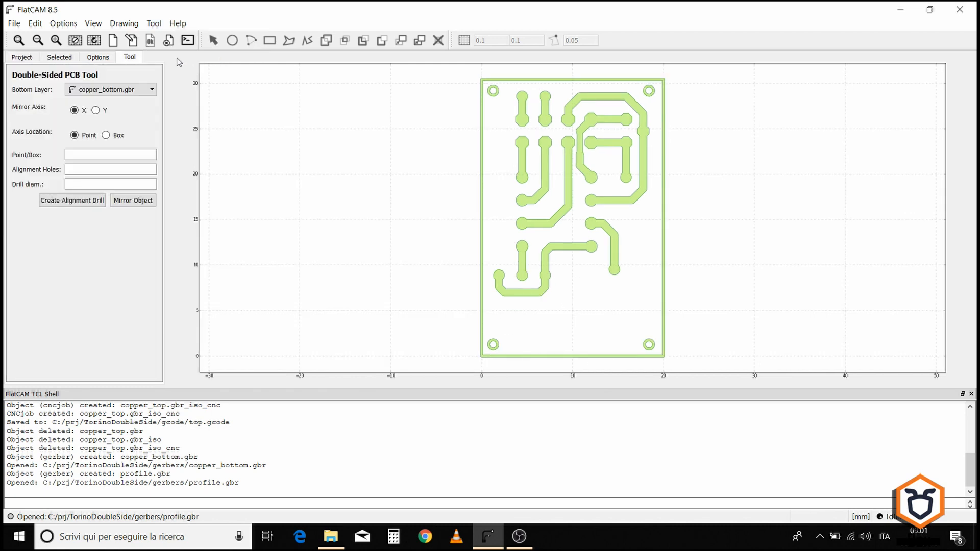
pyautogui.click(22, 57)
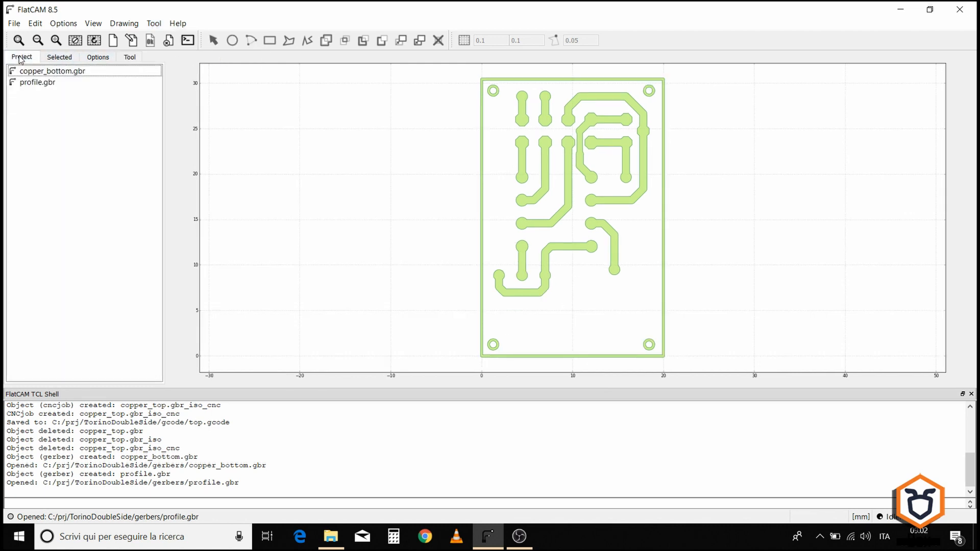
pyautogui.click(128, 60)
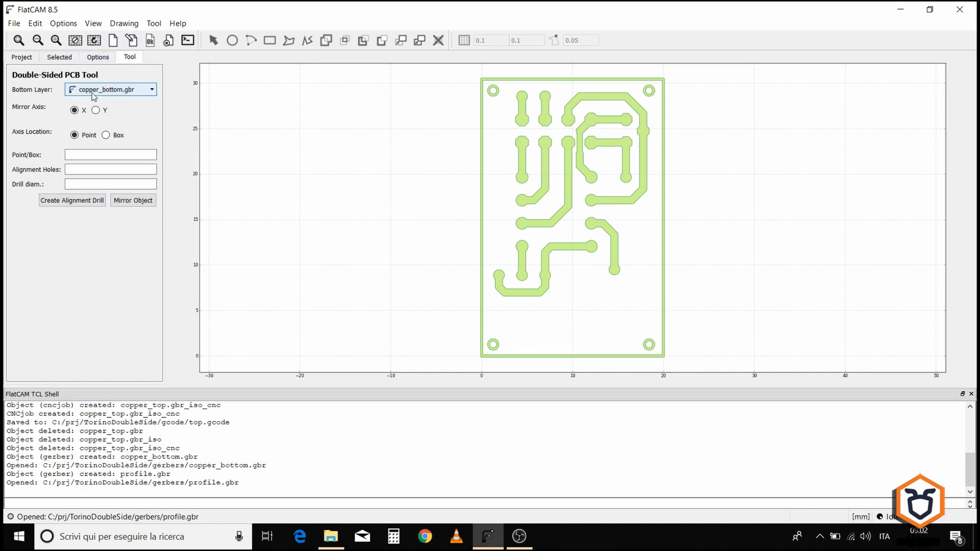
pyautogui.click(135, 94)
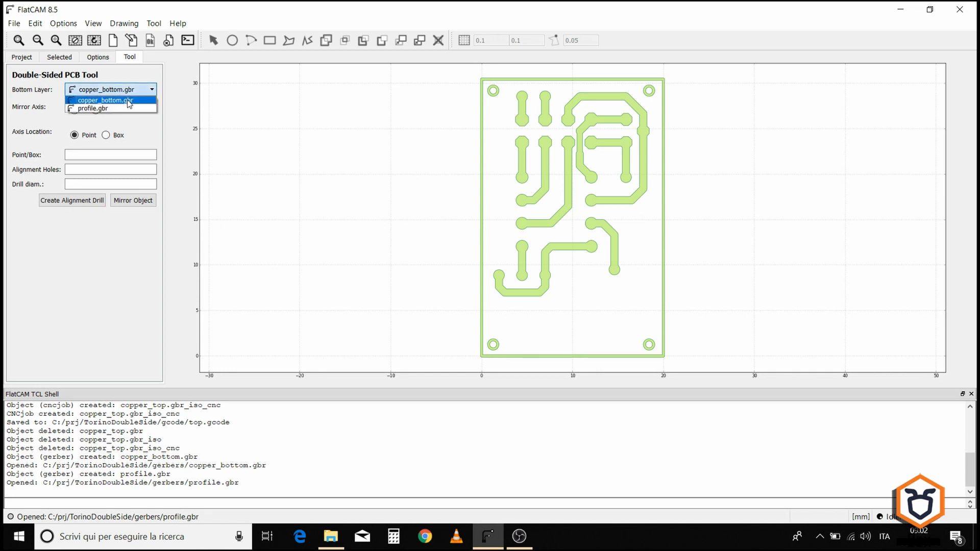
pyautogui.click(129, 101)
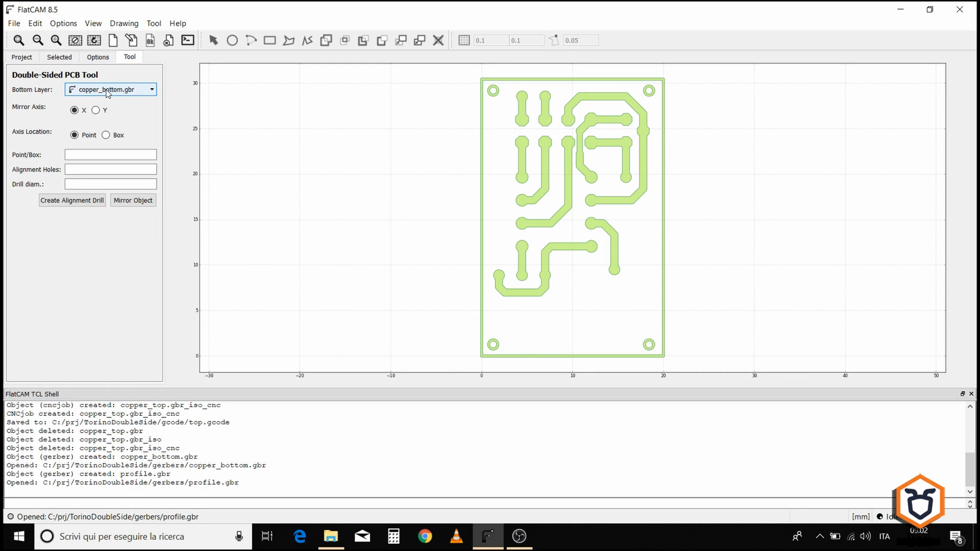
# Step: Mirror the bottom layer about the Y axis using the profile.gbr box as the axis location
pyautogui.click(97, 111)
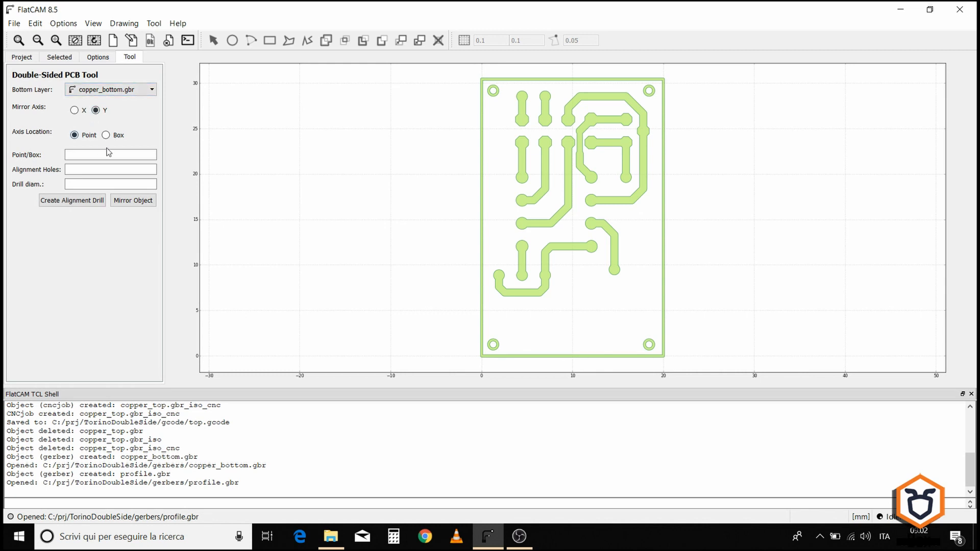
pyautogui.click(107, 136)
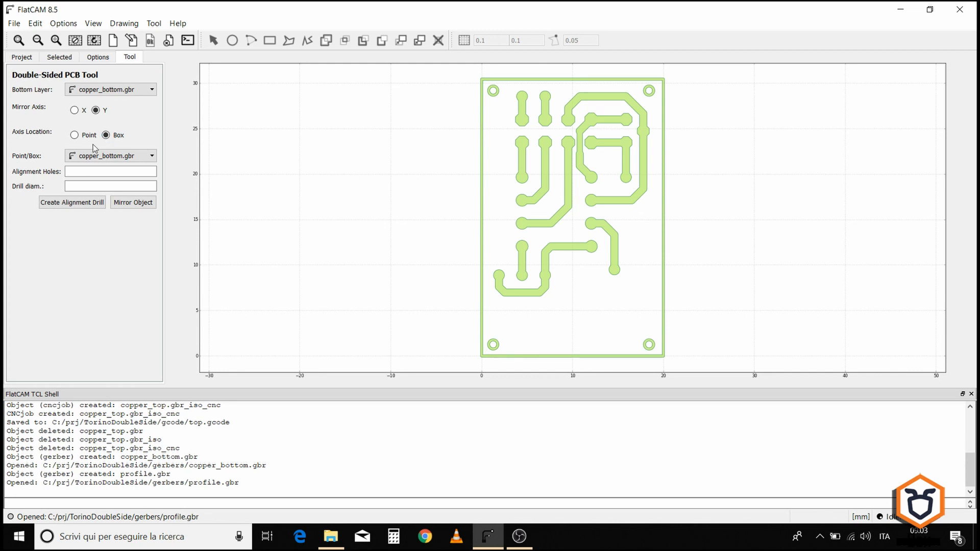
pyautogui.click(93, 156)
pyautogui.click(93, 174)
pyautogui.click(94, 174)
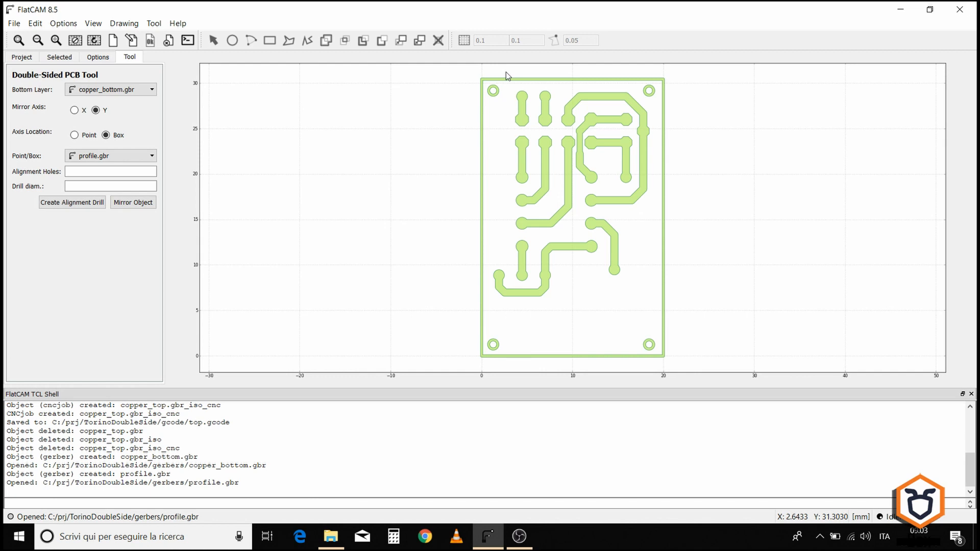
pyautogui.click(140, 204)
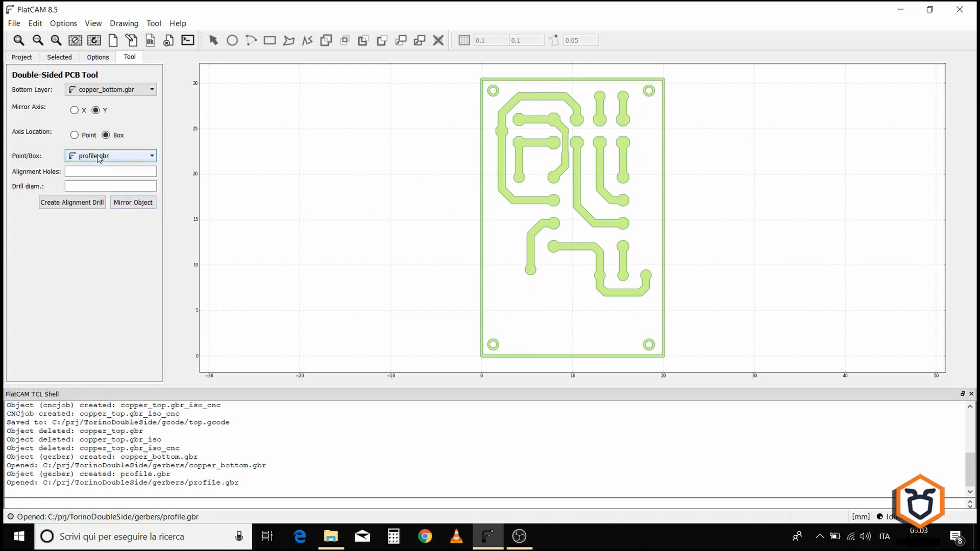
# Step: Delete the profile.gbr object from the project
pyautogui.click(15, 58)
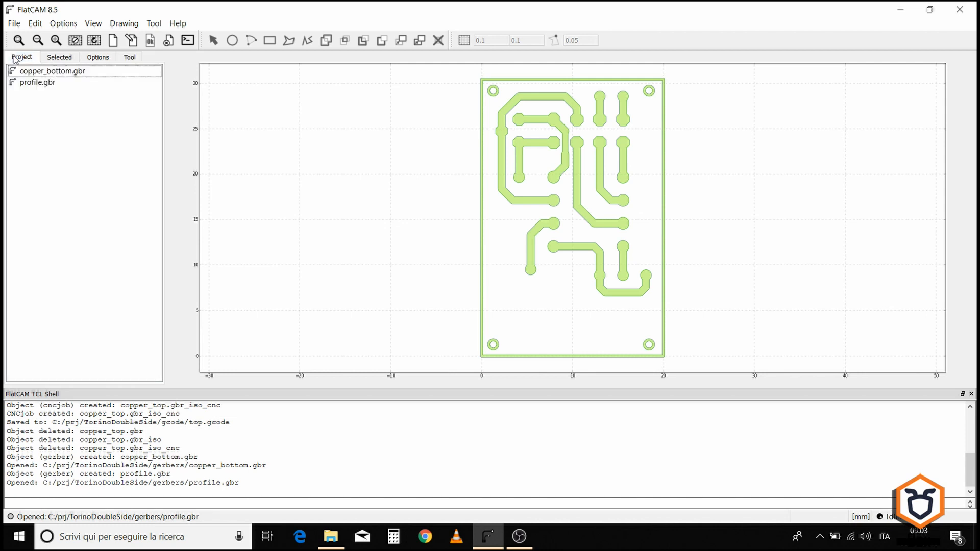
pyautogui.click(36, 83)
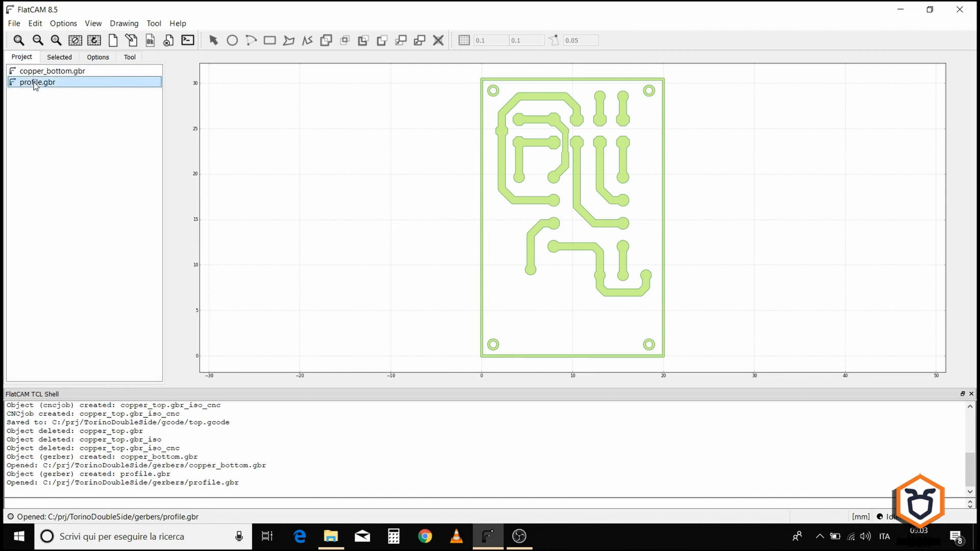
pyautogui.click(169, 40)
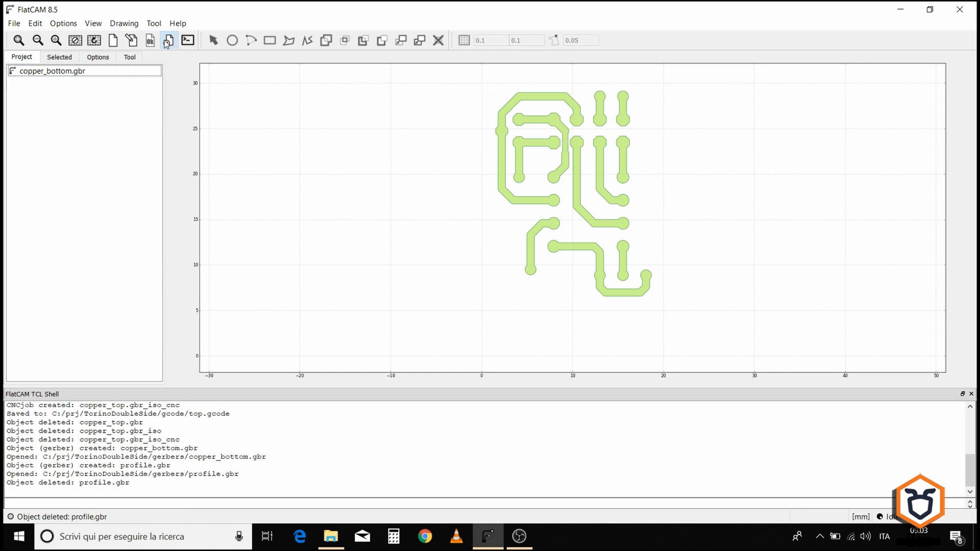
# Step: Generate isolation geometry for copper_bottom.gbr with 3 passes
pyautogui.click(74, 76)
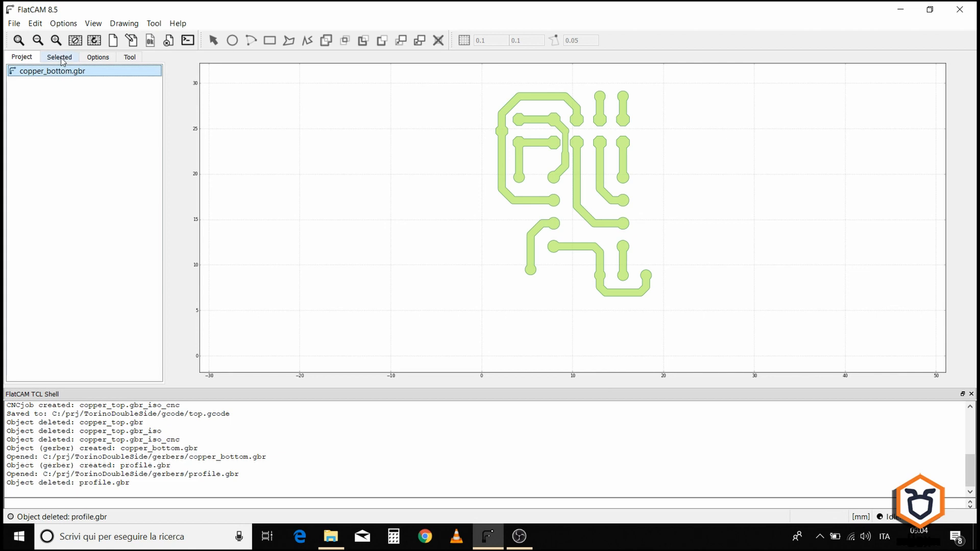
pyautogui.click(60, 58)
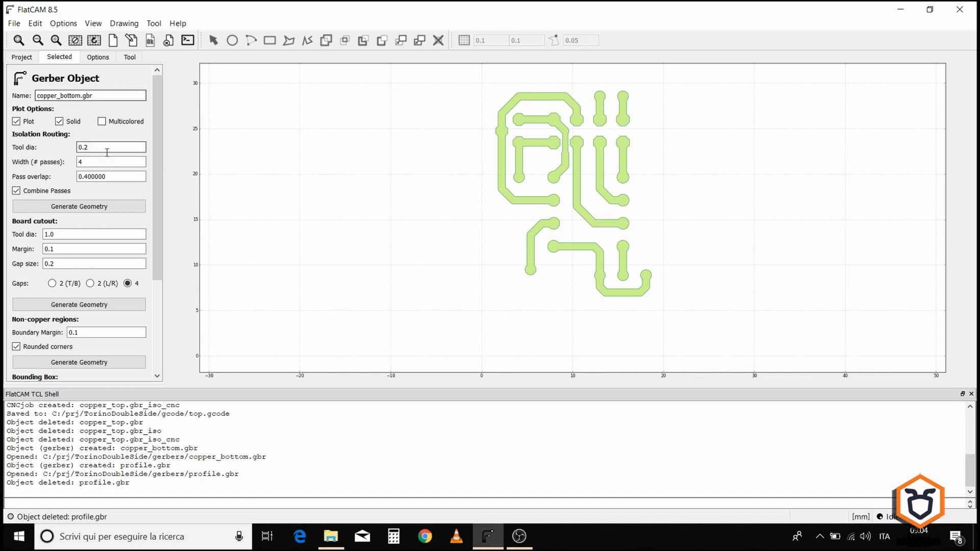
pyautogui.doubleClick(81, 162)
pyautogui.write('3')
pyautogui.click(96, 178)
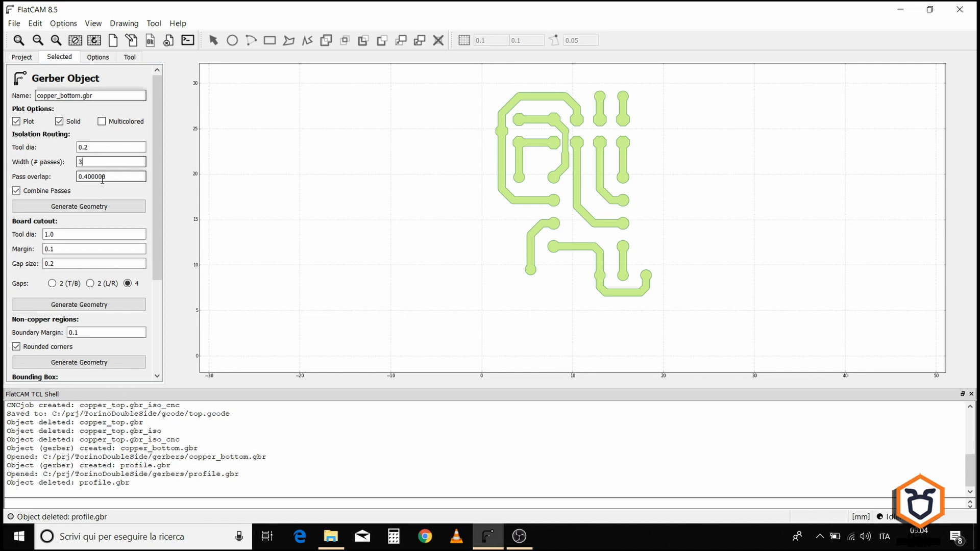
pyautogui.click(67, 207)
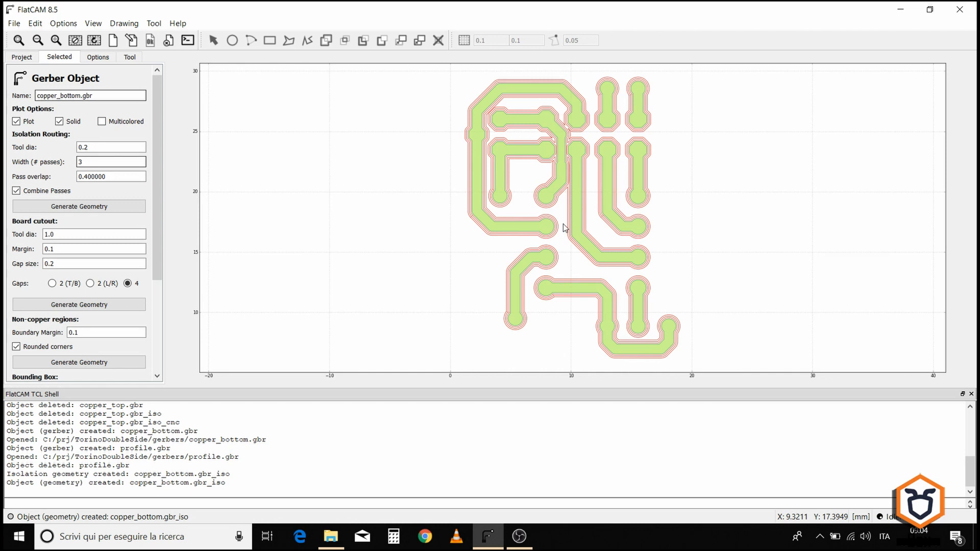
# Step: Zoom in to inspect the bottom layer's isolation passes
pyautogui.scroll(5, 550, 157)
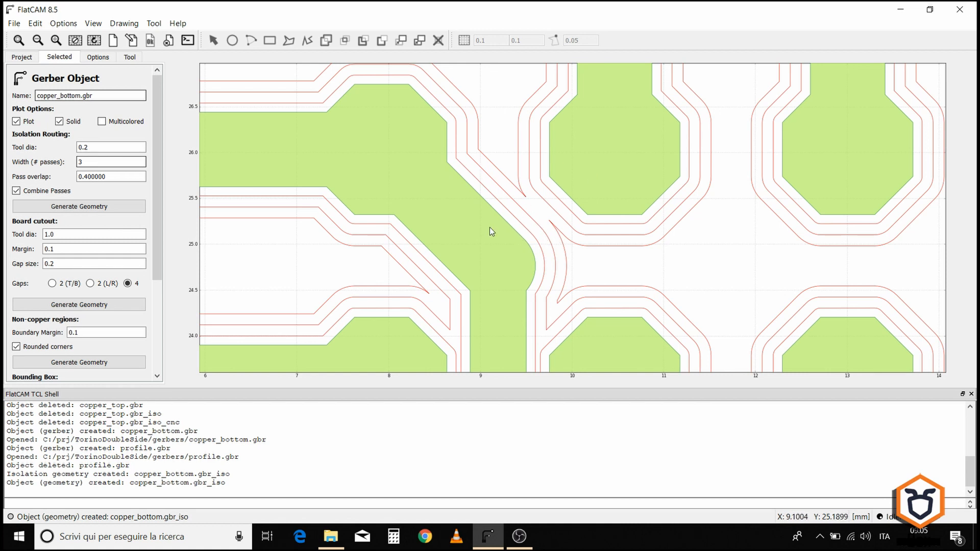
pyautogui.scroll(-4, 529, 218)
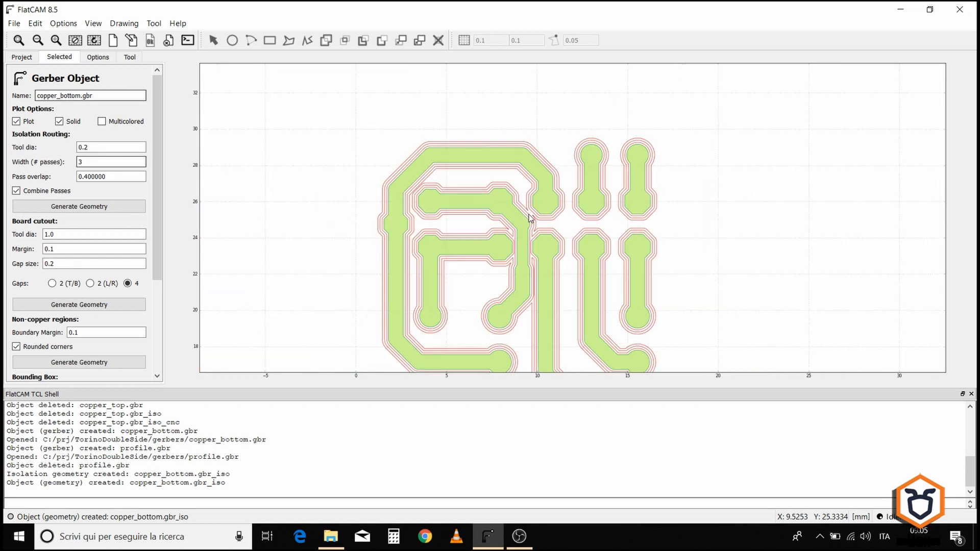
pyautogui.scroll(-1, 516, 221)
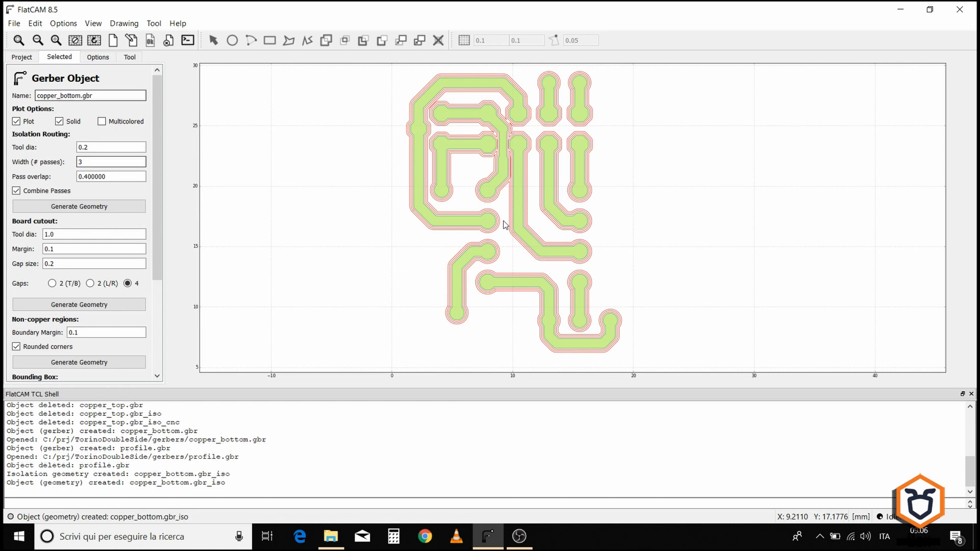
# Step: Regenerate the isolation geometry and delete the resulting duplicate geometry
pyautogui.click(79, 207)
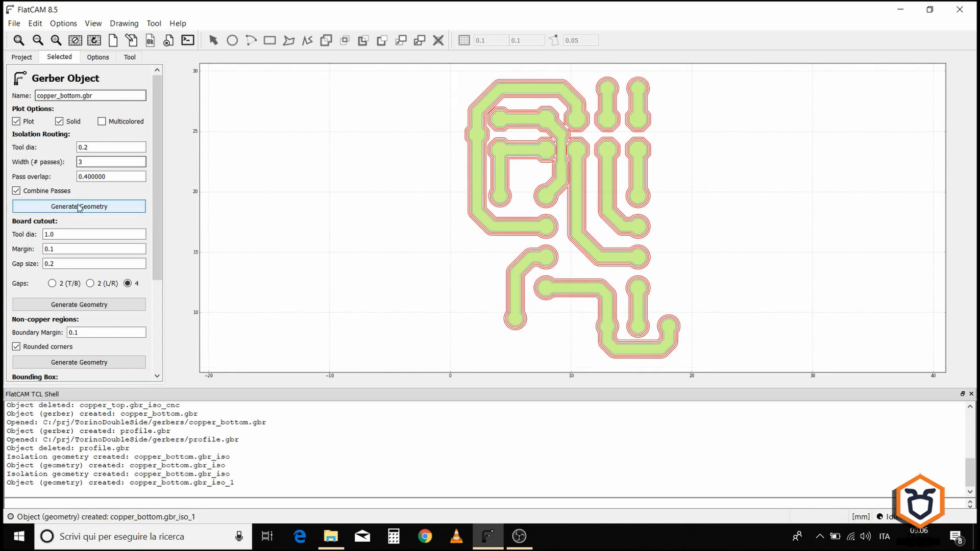
pyautogui.click(22, 58)
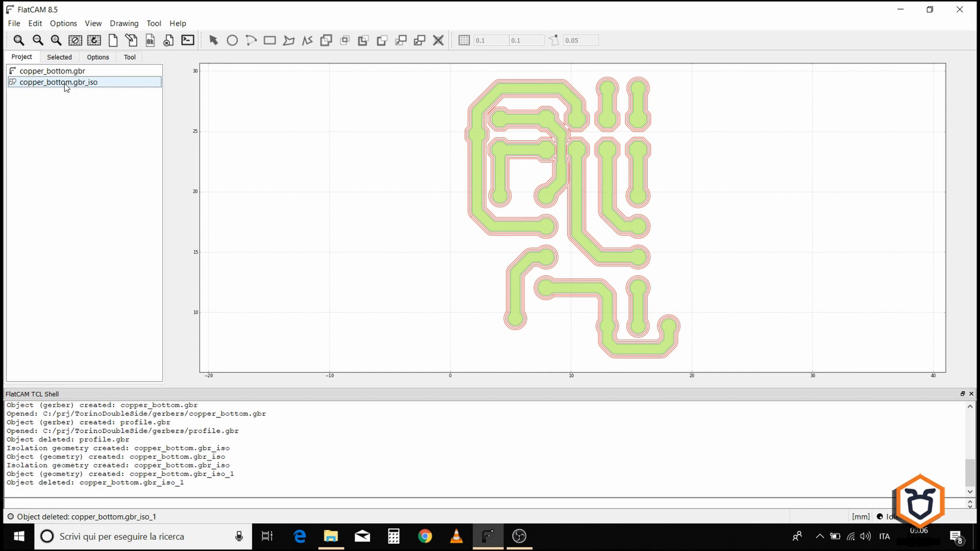
# Step: Set the bottom geometry's cut Z to -0.06, feed rate to 90 and spindle speed to 1000
pyautogui.click(56, 58)
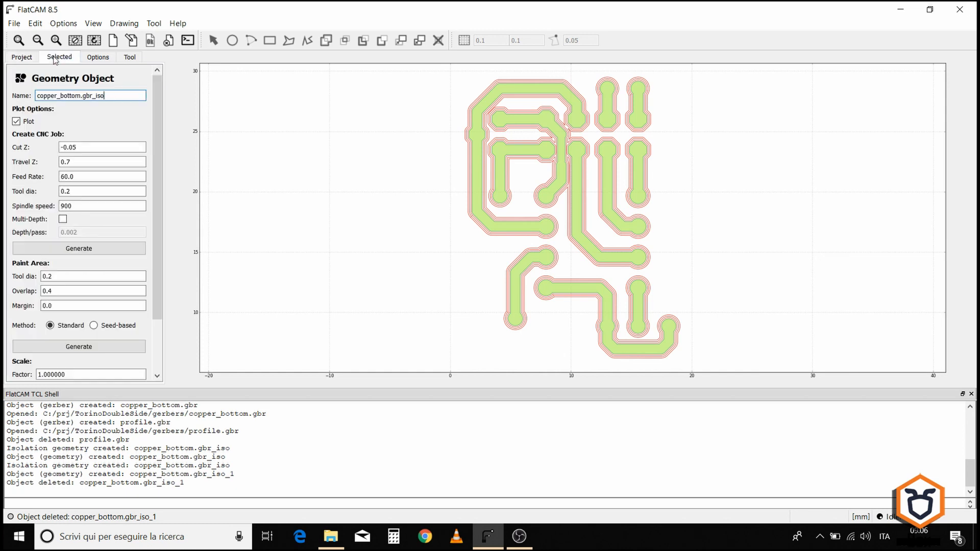
pyautogui.moveTo(77, 148); pyautogui.dragTo(73, 148)
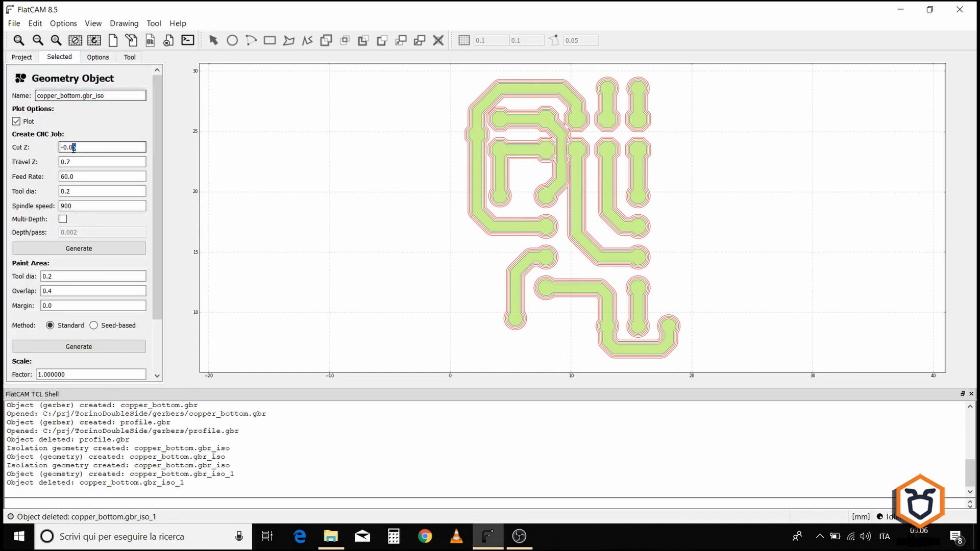
pyautogui.write('6')
pyautogui.moveTo(65, 176); pyautogui.dragTo(61, 176)
pyautogui.write('9')
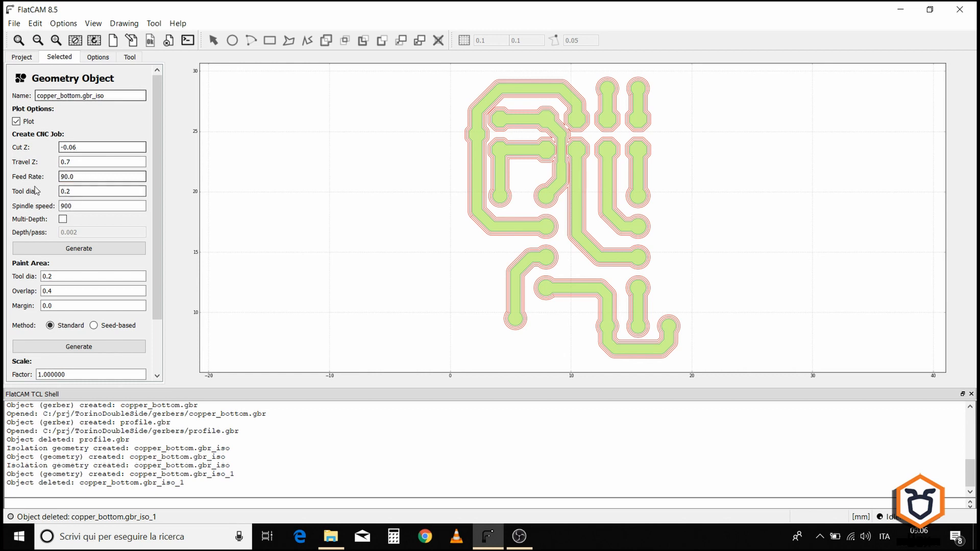
pyautogui.moveTo(65, 206); pyautogui.dragTo(60, 207)
pyautogui.write('10')
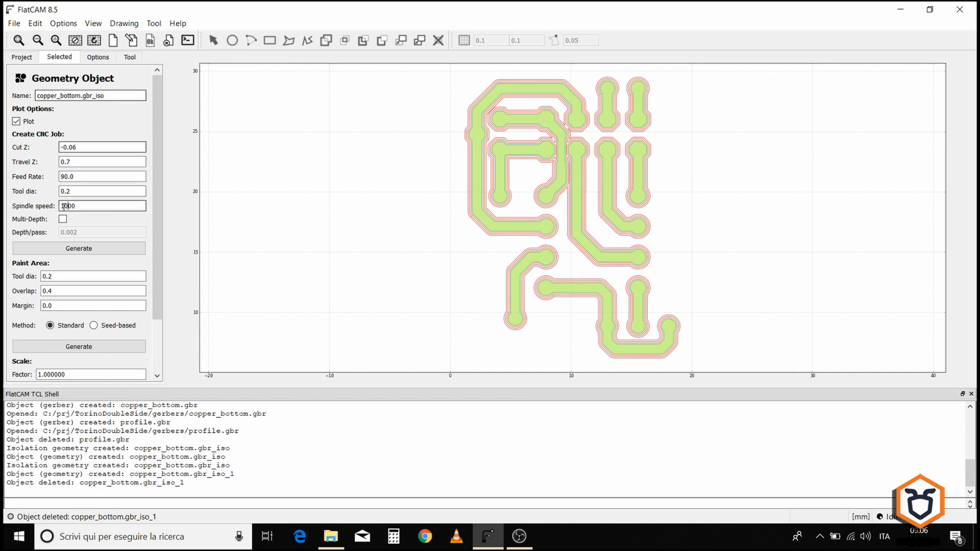
# Step: Generate the CNC job from the bottom isolation geometry and open the resulting CNC job object
pyautogui.click(66, 249)
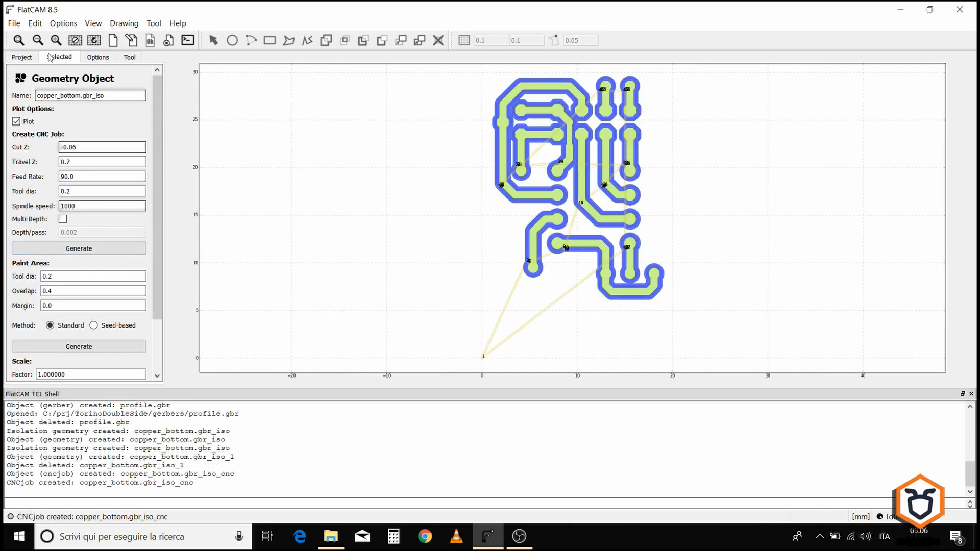
pyautogui.click(25, 57)
pyautogui.click(25, 96)
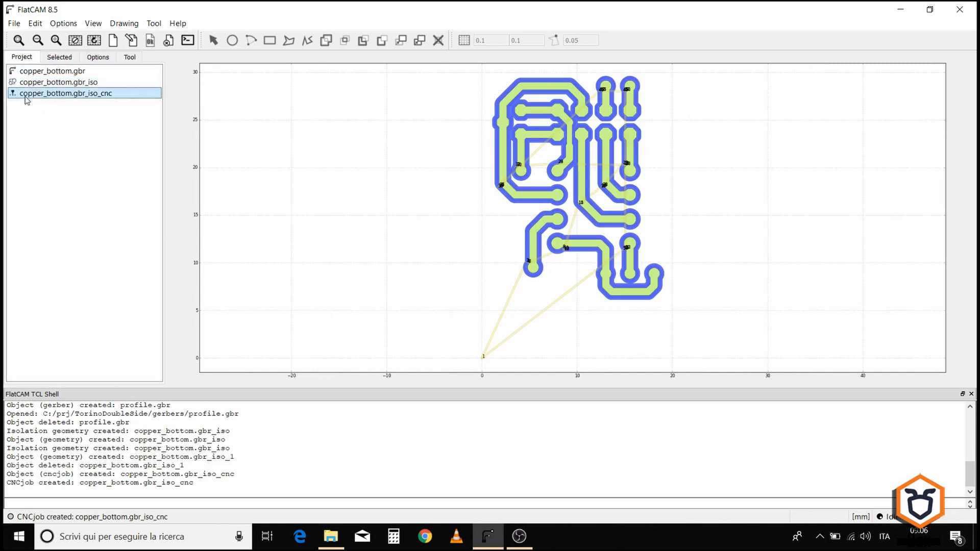
pyautogui.doubleClick(66, 94)
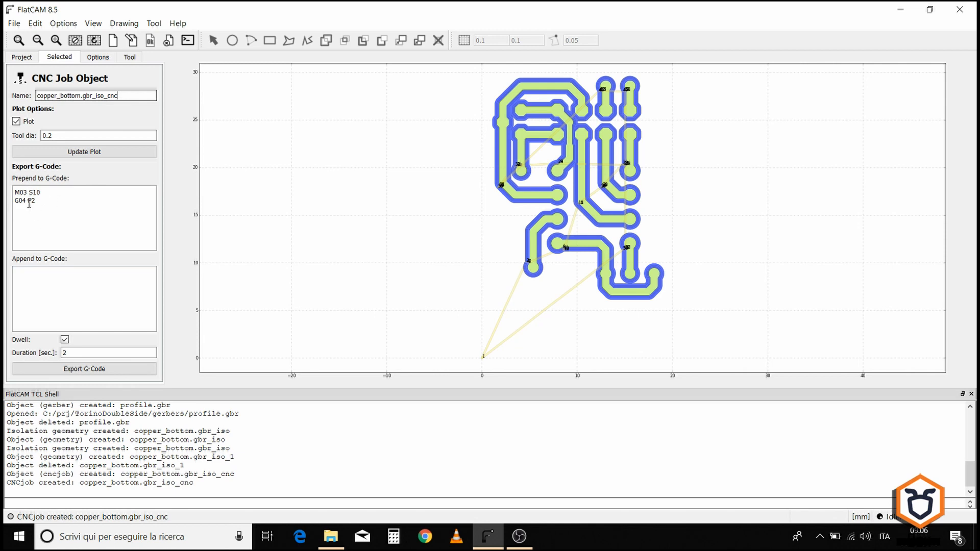
# Step: Export the bottom CNC job's G-code as bottom.gcode in the TorinoDoubleSide gcode folder
pyautogui.click(47, 373)
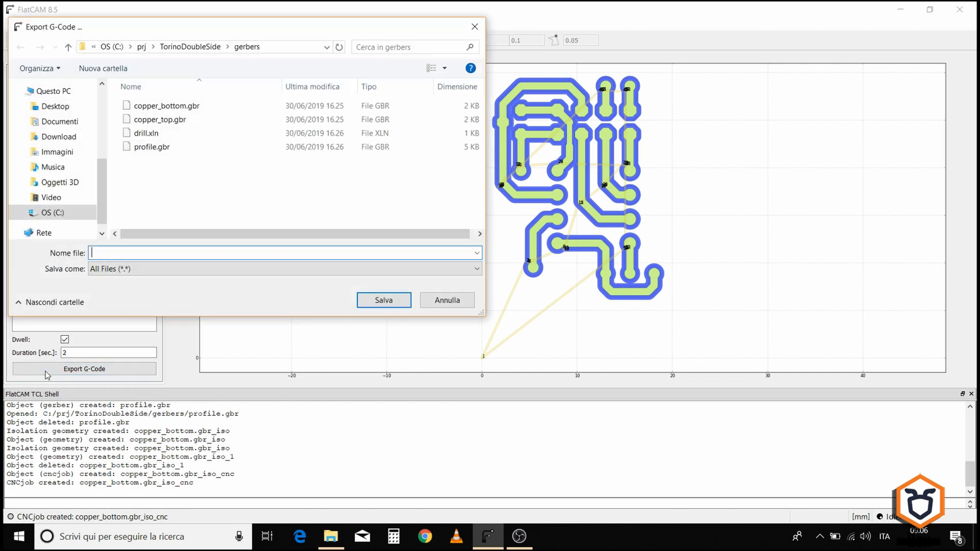
pyautogui.click(190, 46)
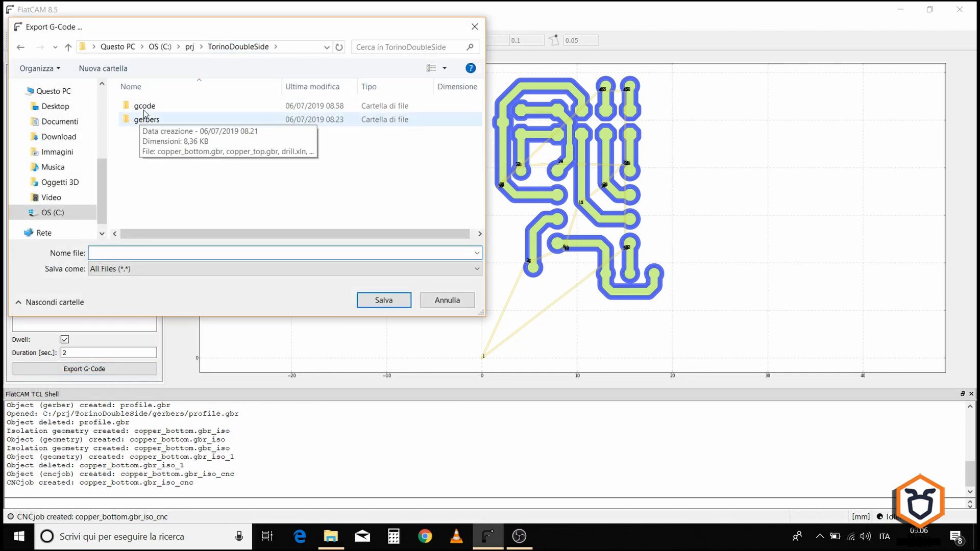
pyautogui.doubleClick(144, 107)
pyautogui.click(144, 107)
pyautogui.click(92, 253)
pyautogui.doubleClick(91, 253)
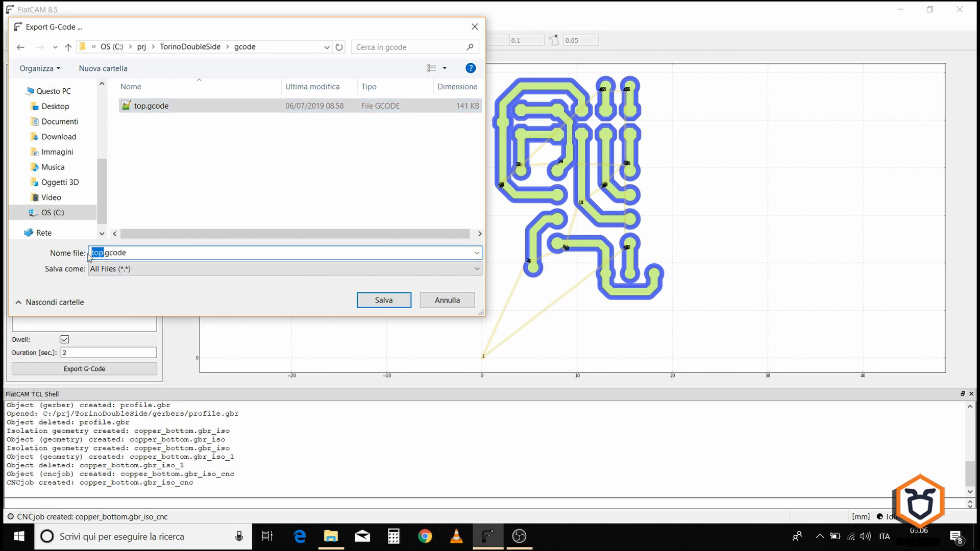
pyautogui.write('bottom')
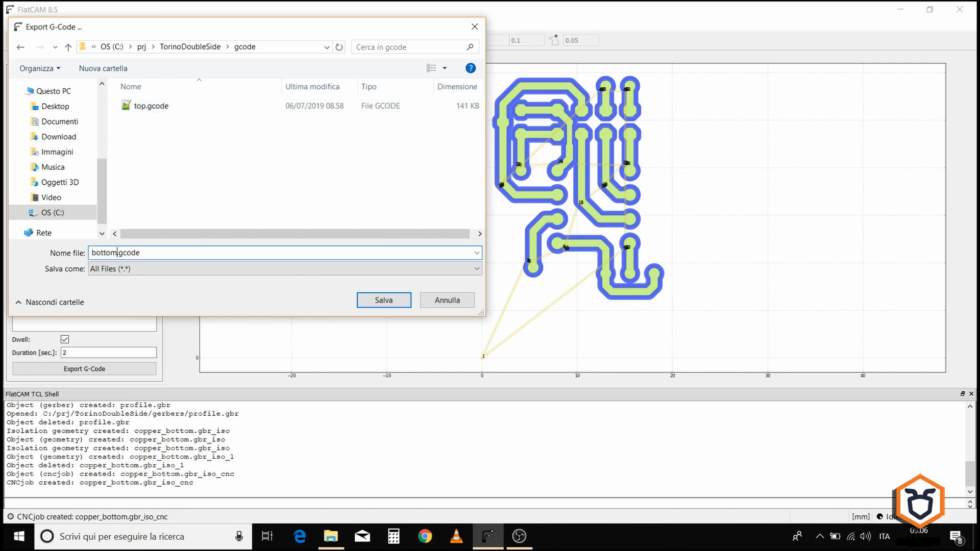
pyautogui.click(390, 307)
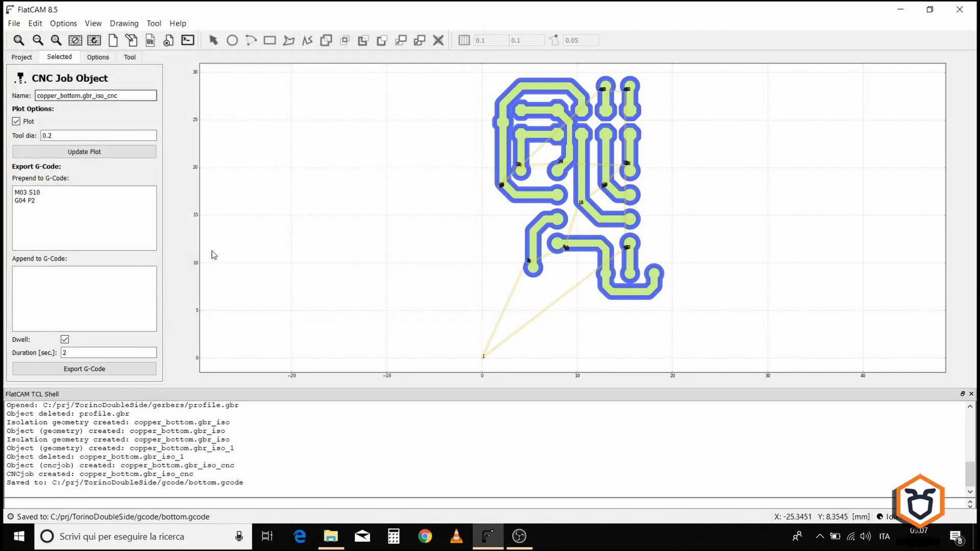
# Step: Select all the copper_bottom objects in the project and clear them
pyautogui.click(15, 58)
pyautogui.keyDown('shift'); pyautogui.click(28, 72); pyautogui.keyUp('shift')
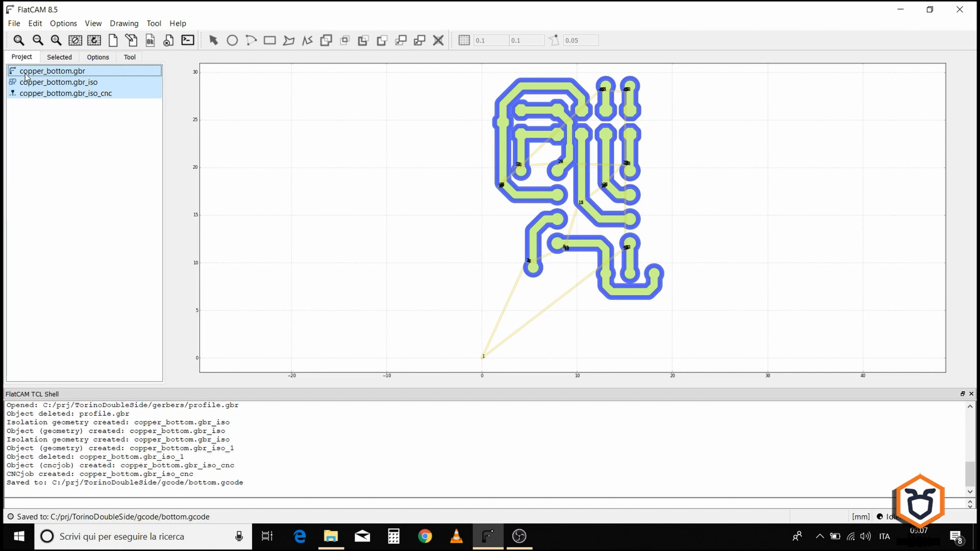
pyautogui.click(167, 43)
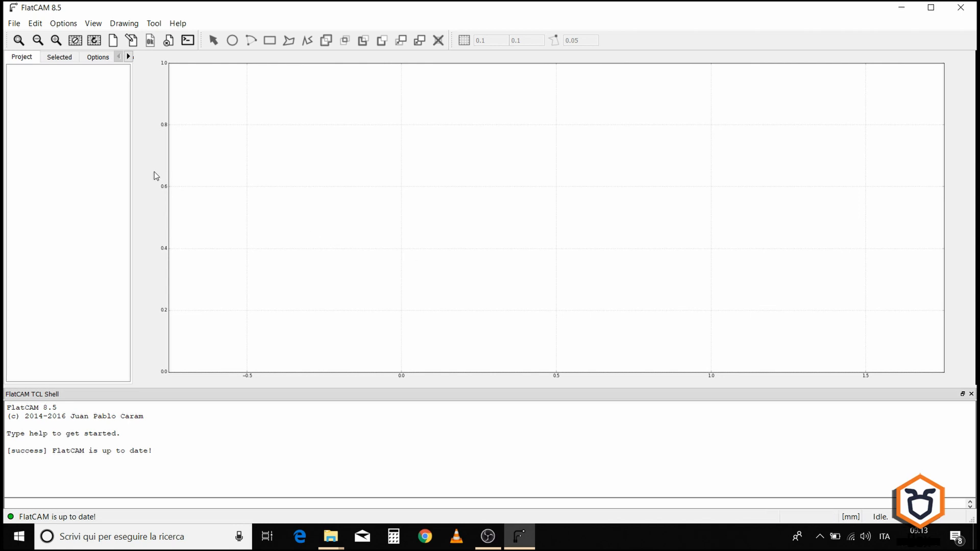
# Step: Open the Excellon file drill.xln from the TorinoDoubleSide gerbers folder
pyautogui.click(14, 23)
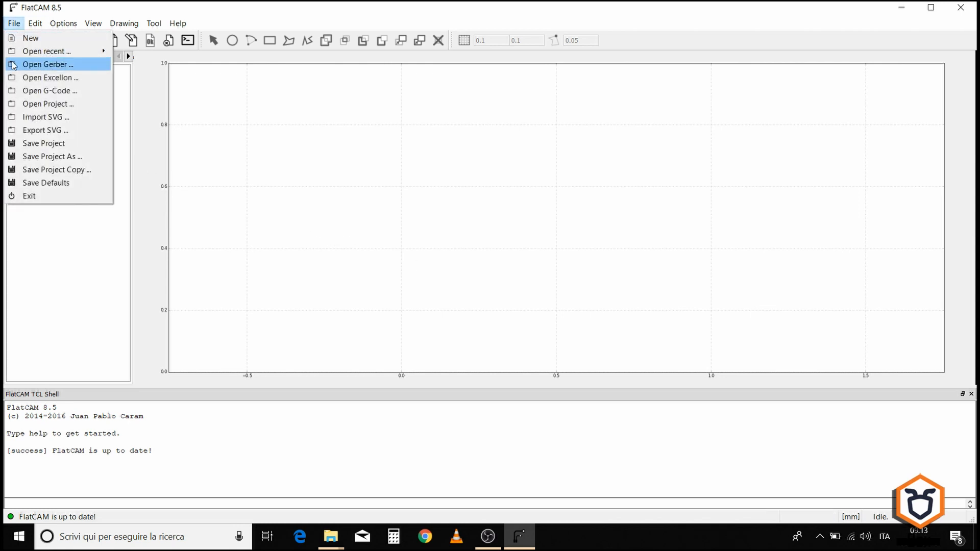
pyautogui.click(11, 78)
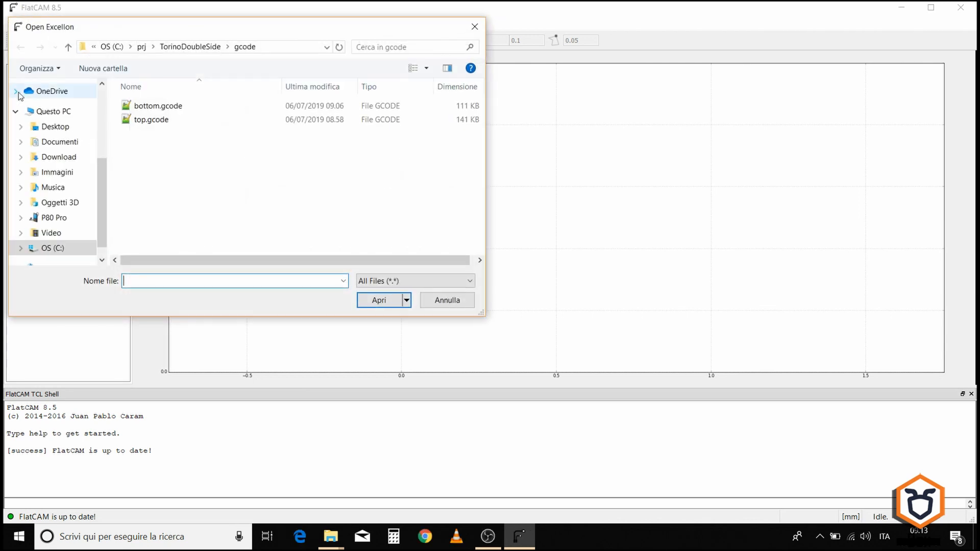
pyautogui.click(192, 47)
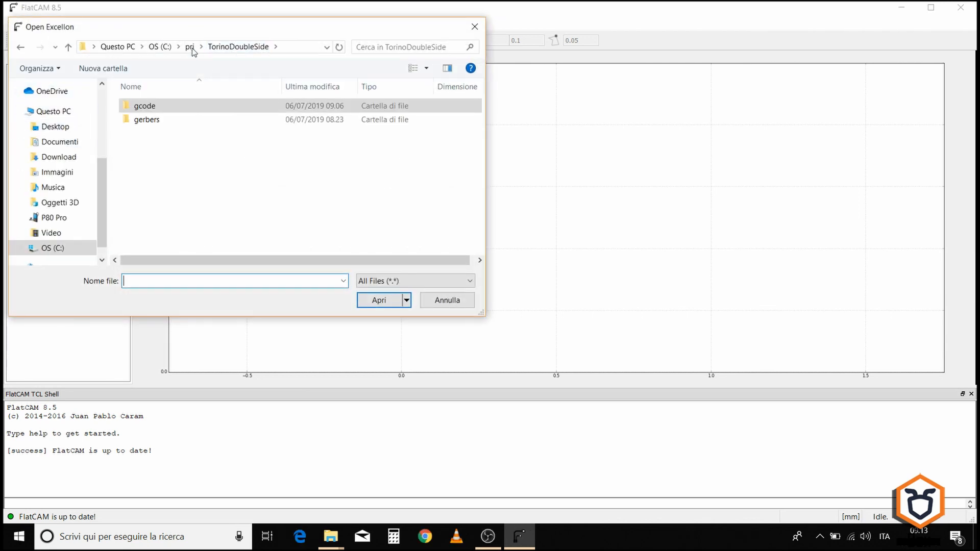
pyautogui.doubleClick(143, 121)
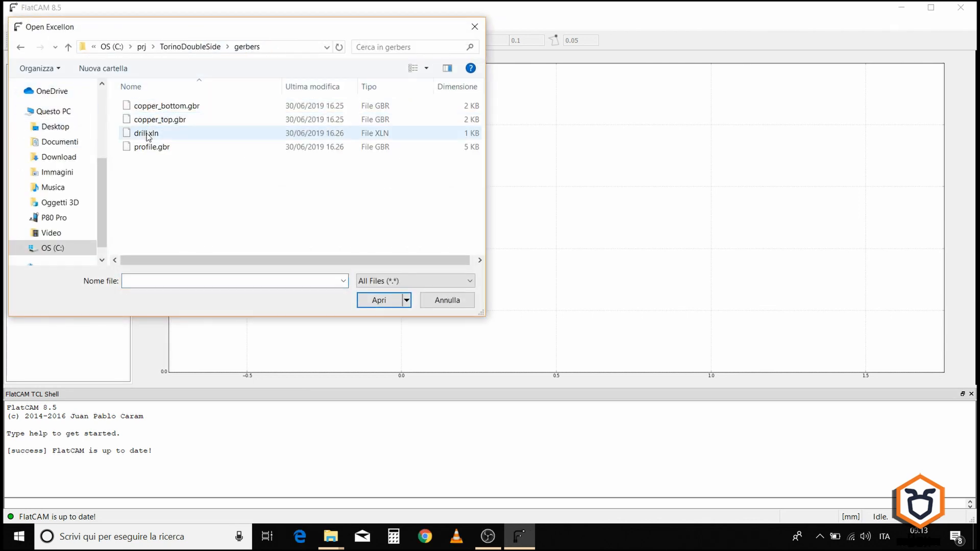
pyautogui.click(143, 134)
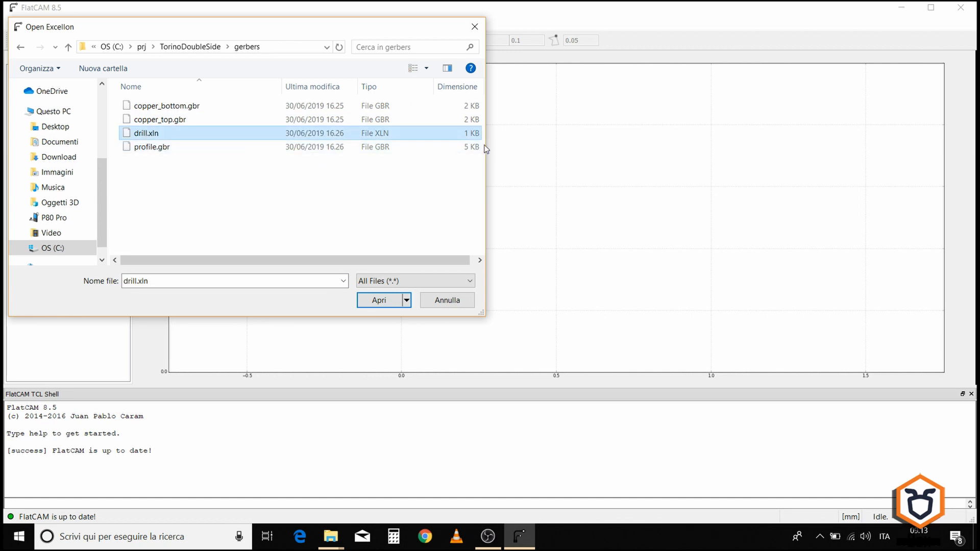
pyautogui.click(378, 298)
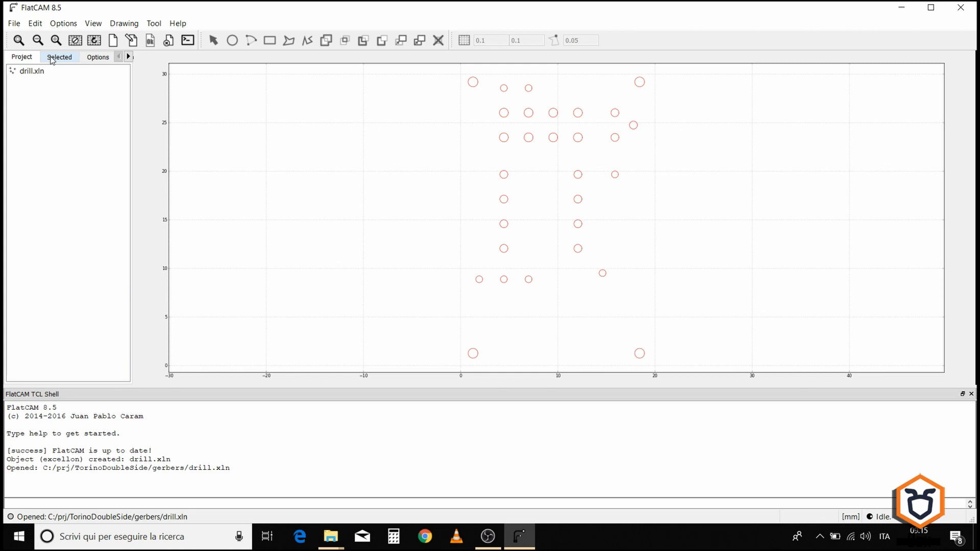
# Step: Open drill.xln's properties and select tool 1, the 1.0 mm diameter drill, in its tool list
pyautogui.click(36, 72)
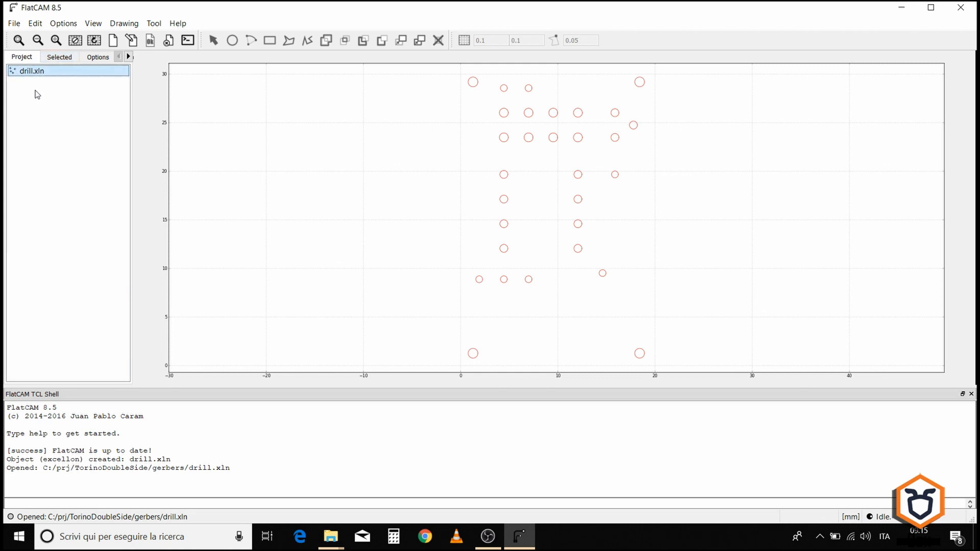
pyautogui.click(52, 57)
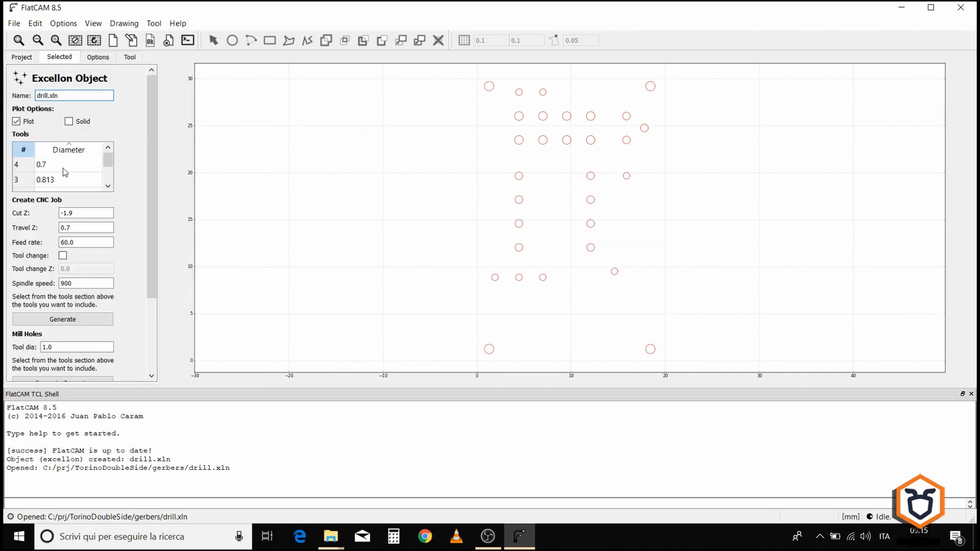
pyautogui.scroll(-3, 63, 165)
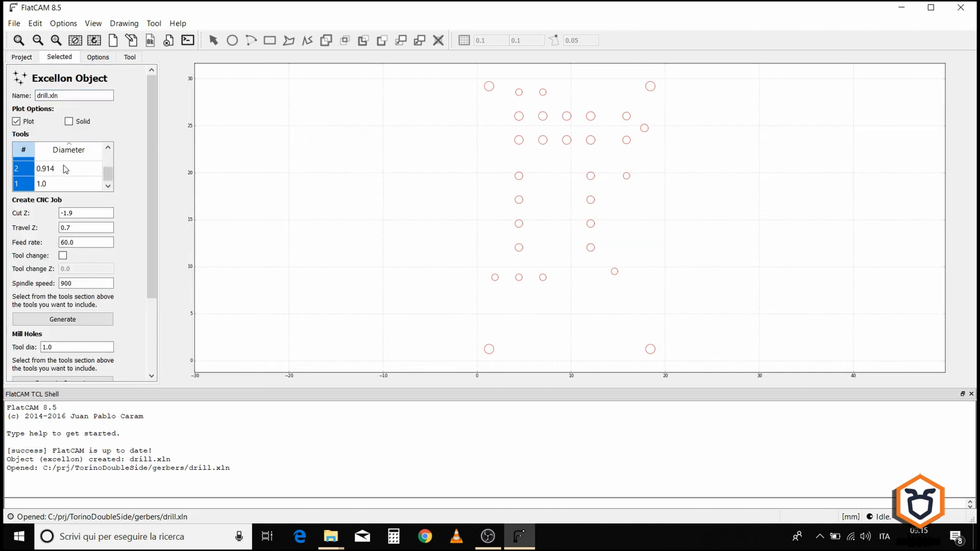
pyautogui.click(21, 155)
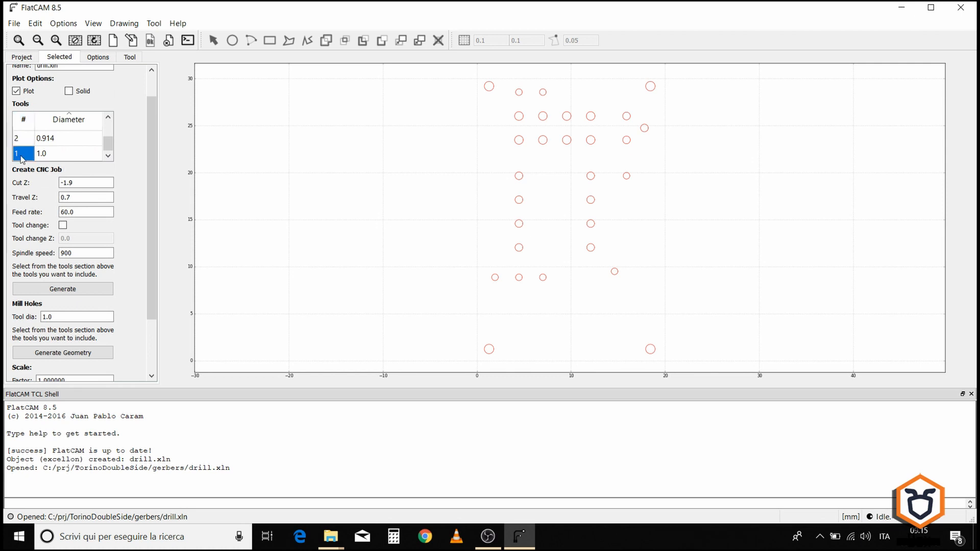
pyautogui.scroll(3, 109, 152)
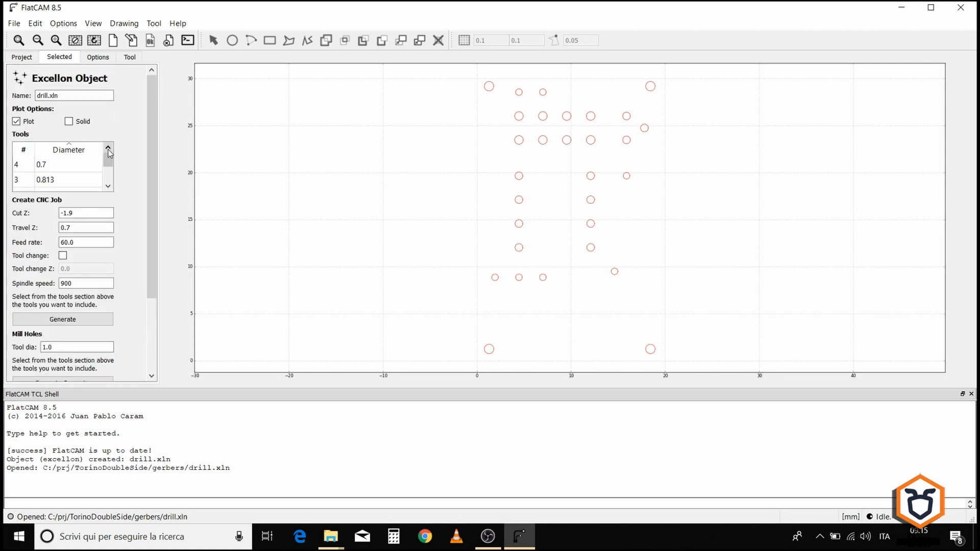
pyautogui.click(108, 186)
pyautogui.click(108, 186)
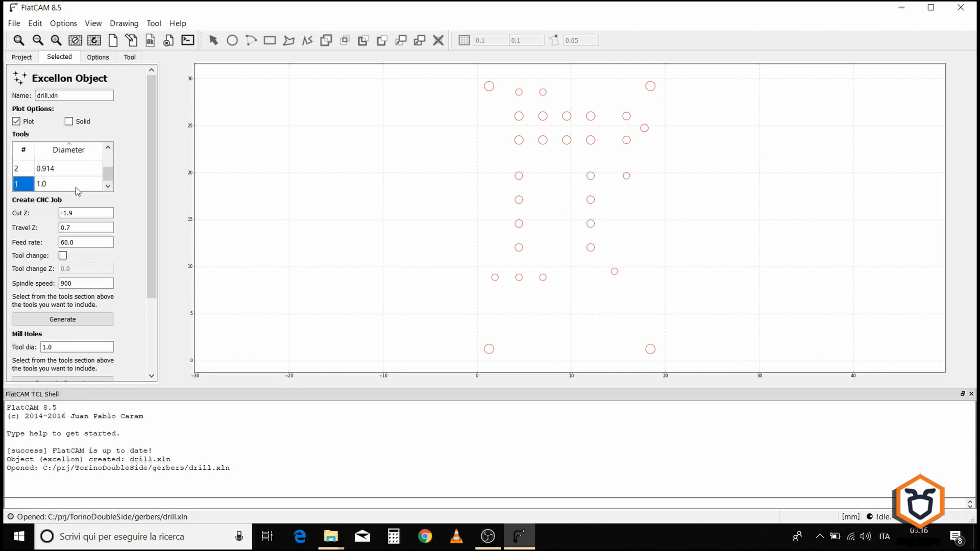
# Step: Set the drilling feed rate to 60
pyautogui.click(78, 214)
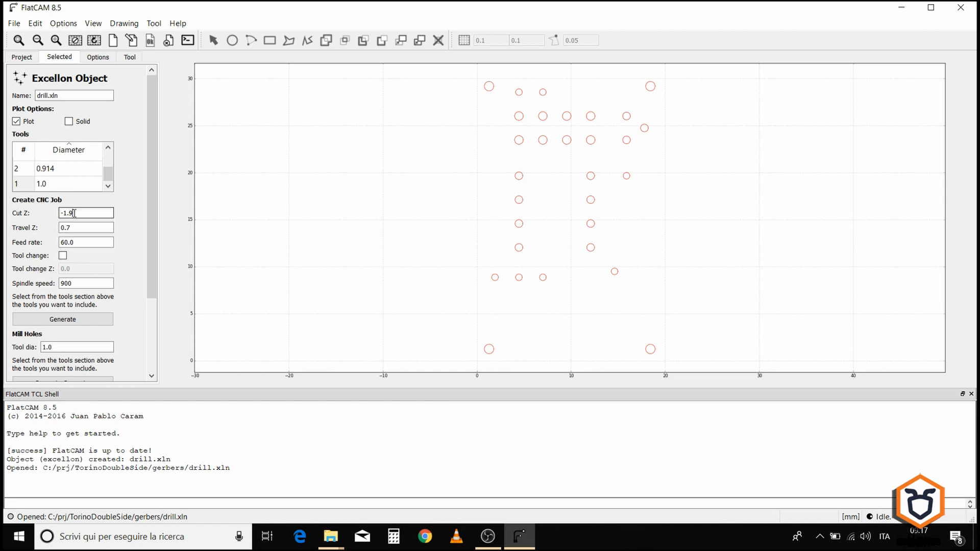
pyautogui.click(77, 226)
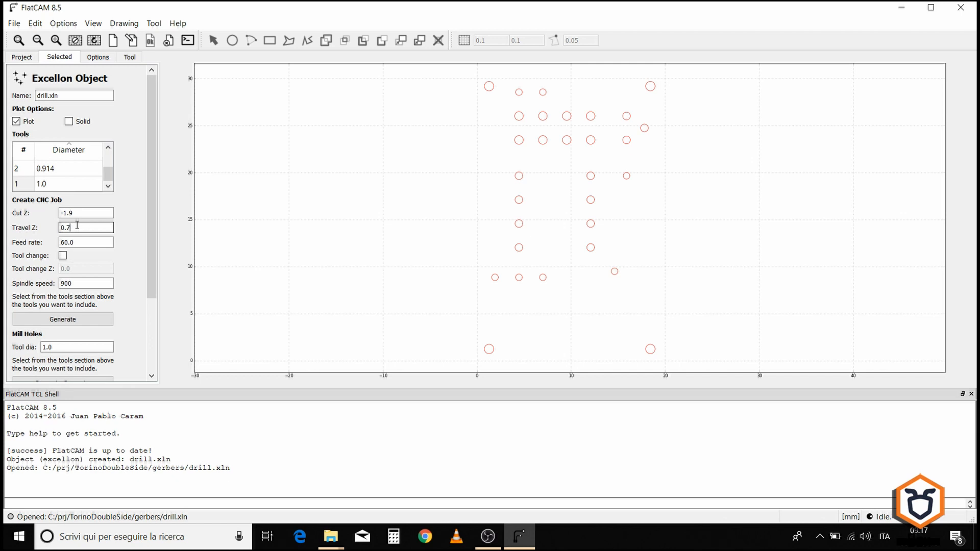
pyautogui.click(65, 243)
pyautogui.press('BackSpace')
pyautogui.write('60')
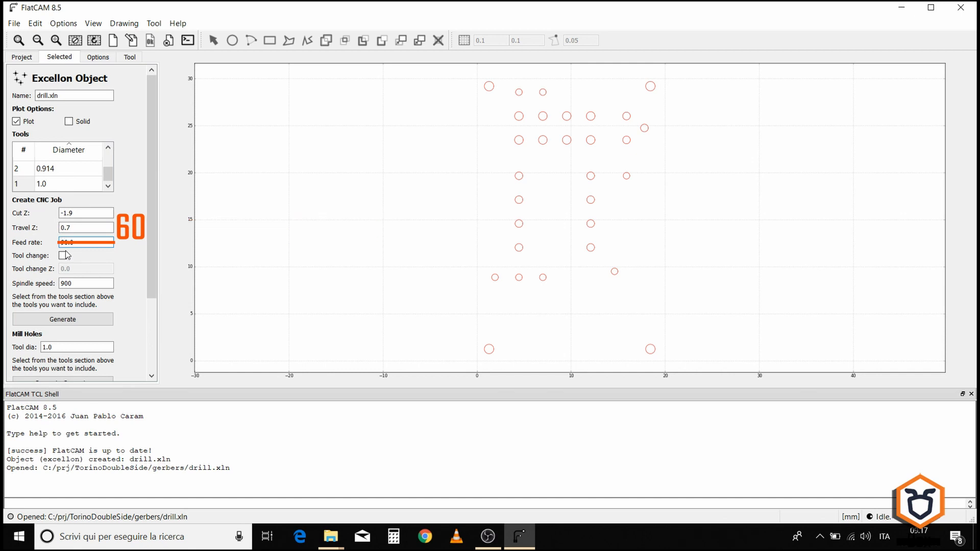
# Step: Generate the drilling CNC job for the selected 1.0 mm tool
pyautogui.scroll(-1, 103, 257)
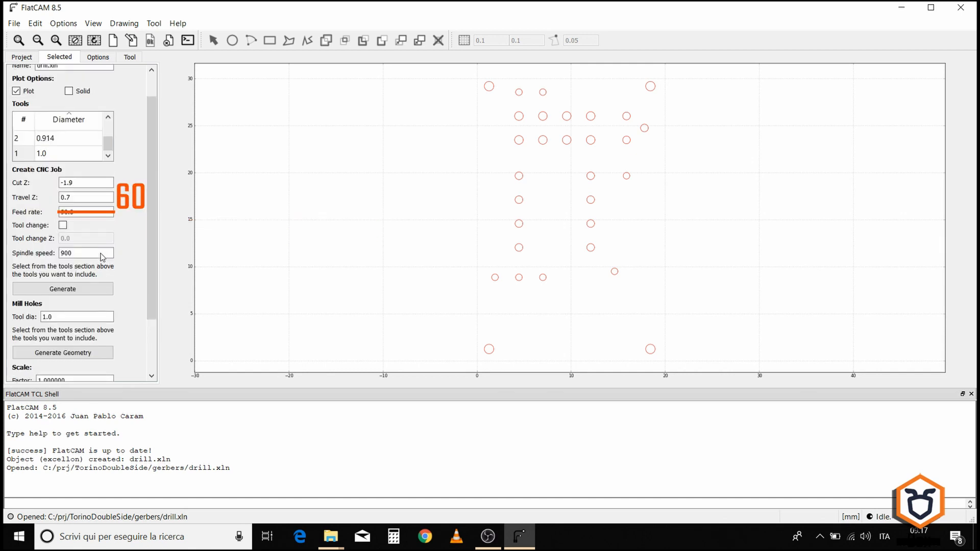
pyautogui.moveTo(60, 256); pyautogui.dragTo(66, 256)
pyautogui.click(83, 252)
pyautogui.doubleClick(84, 253)
pyautogui.click(84, 252)
pyautogui.click(64, 289)
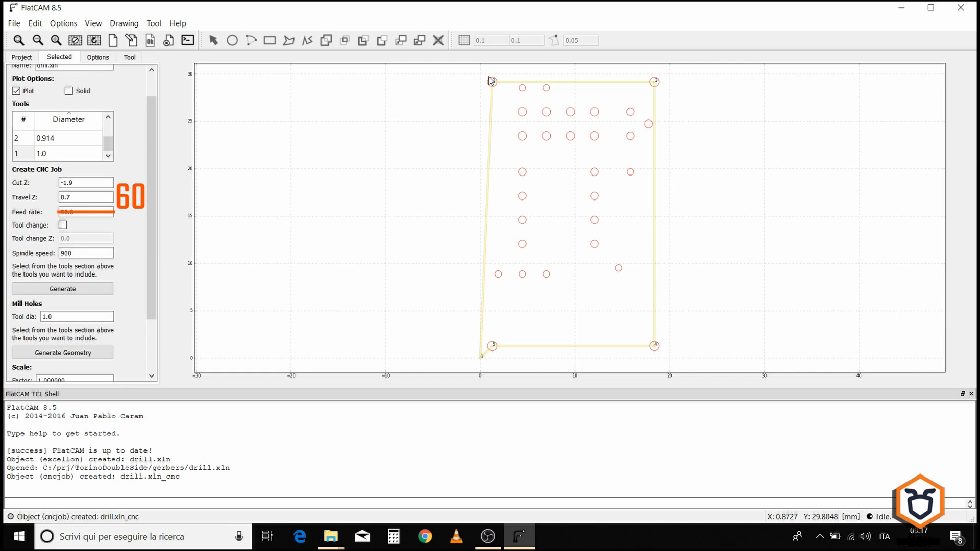
# Step: Open the drill.xln_cnc job object and inspect its prepended G-code commands
pyautogui.click(25, 58)
pyautogui.click(33, 83)
pyautogui.click(58, 57)
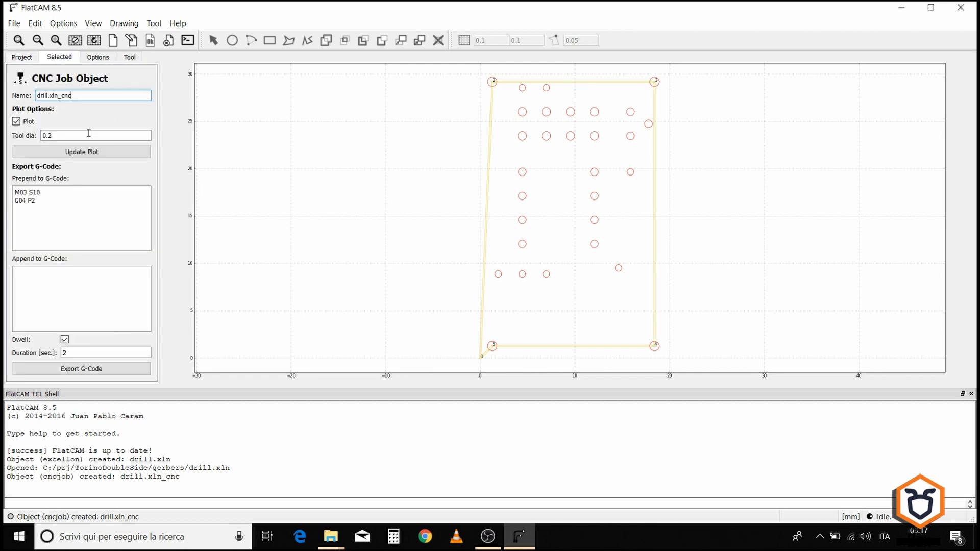
pyautogui.moveTo(38, 203); pyautogui.dragTo(12, 190)
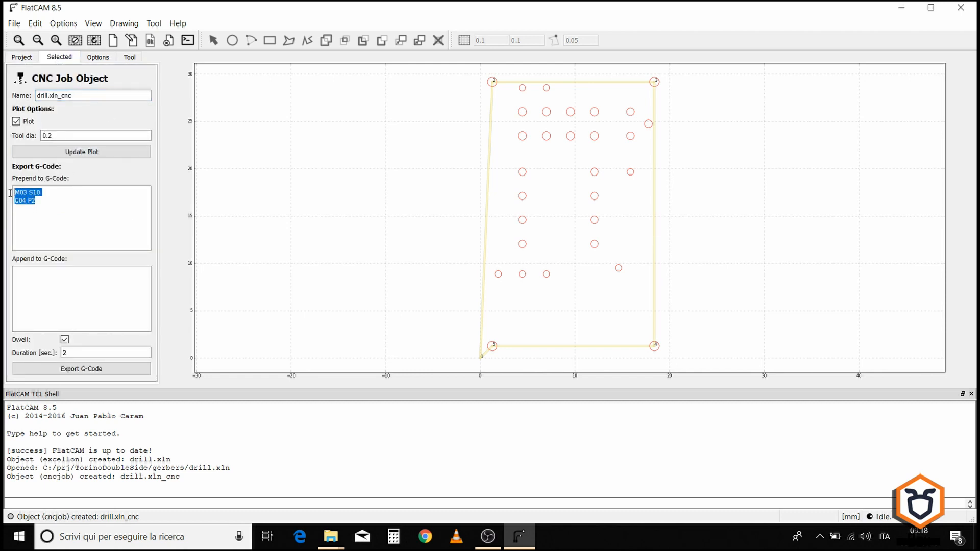
pyautogui.click(63, 220)
# Step: Export the drill CNC job's G-code as top_align_drill.gcode in the TorinoDoubleSide gcode folder
pyautogui.click(57, 370)
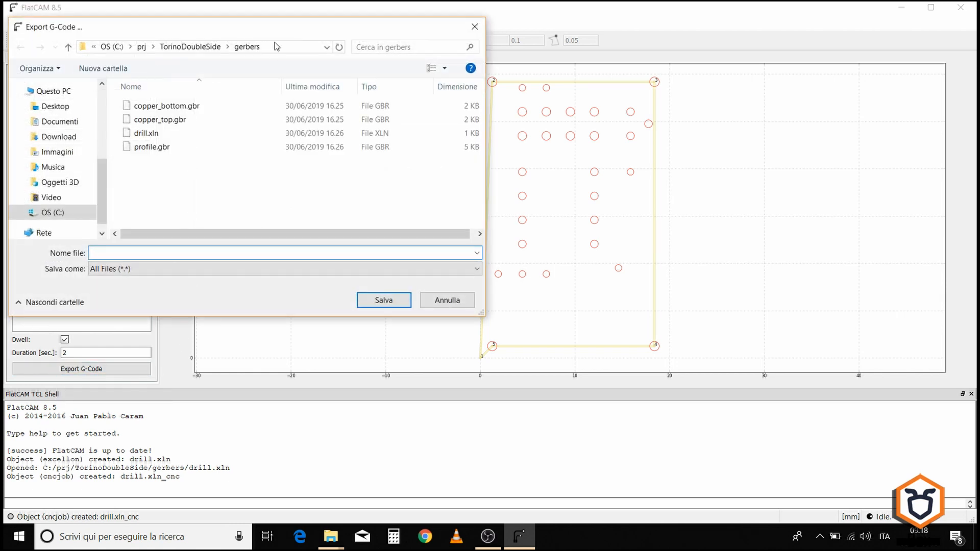
pyautogui.click(203, 46)
pyautogui.doubleClick(146, 107)
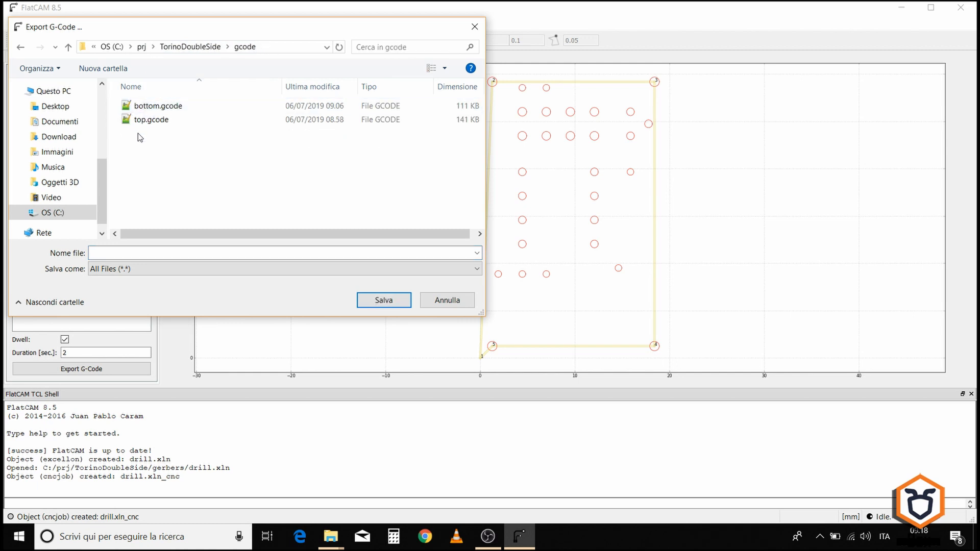
pyautogui.click(142, 120)
pyautogui.doubleClick(102, 253)
pyautogui.click(102, 254)
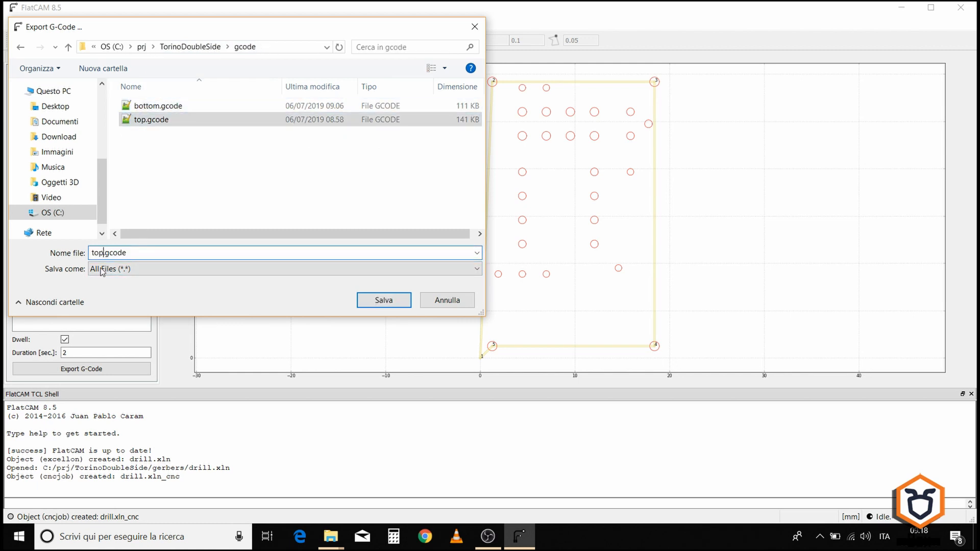
pyautogui.write('_align')
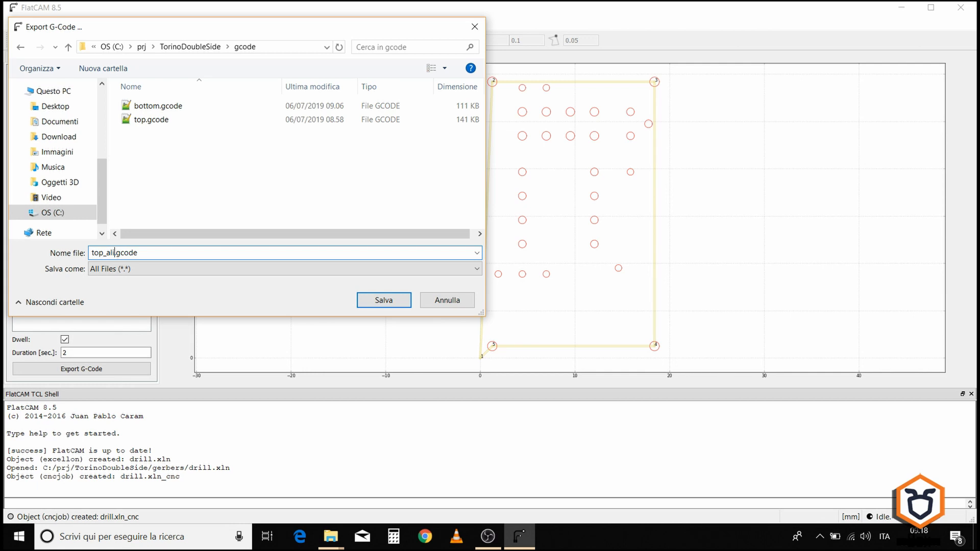
pyautogui.write('_drill')
pyautogui.click(372, 308)
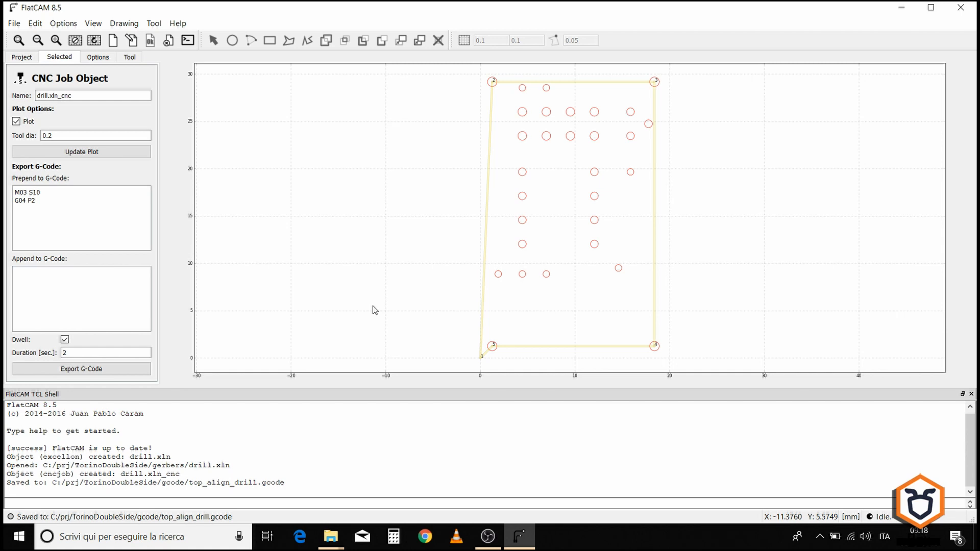
pyautogui.click(29, 57)
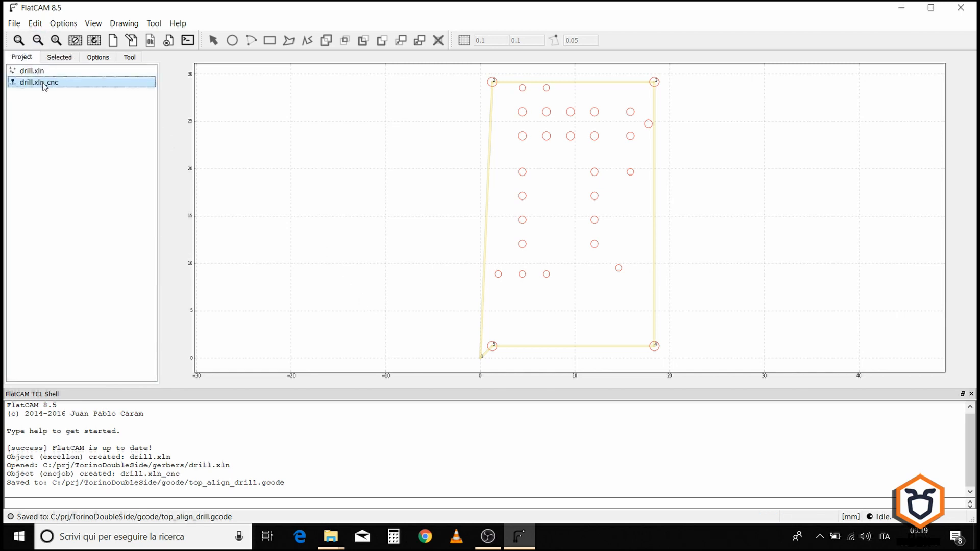
# Step: Delete the drill.xln_cnc job object and select drill.xln
pyautogui.click(166, 43)
pyautogui.click(50, 74)
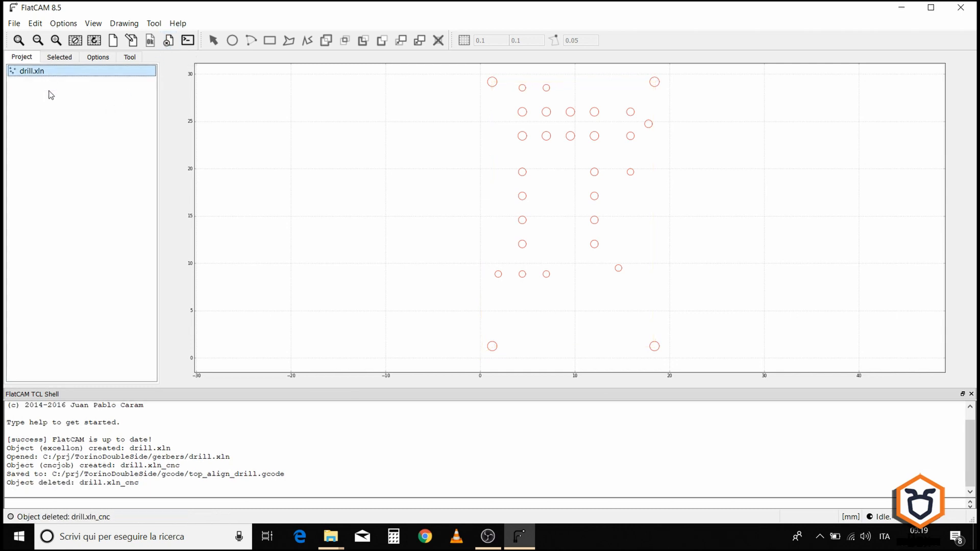
# Step: Open the Gerber file profile.gbr from the TorinoDoubleSide gerbers folder and select it
pyautogui.click(13, 24)
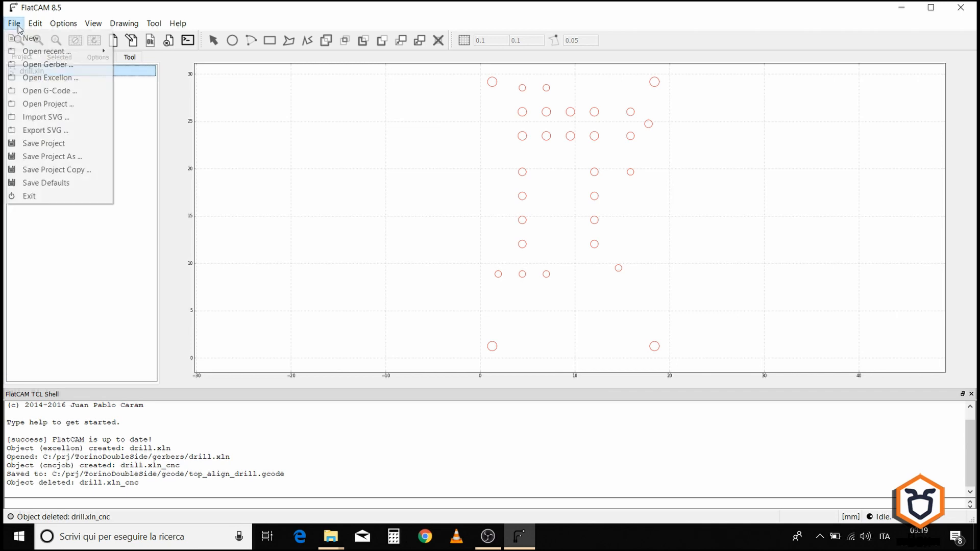
pyautogui.click(25, 65)
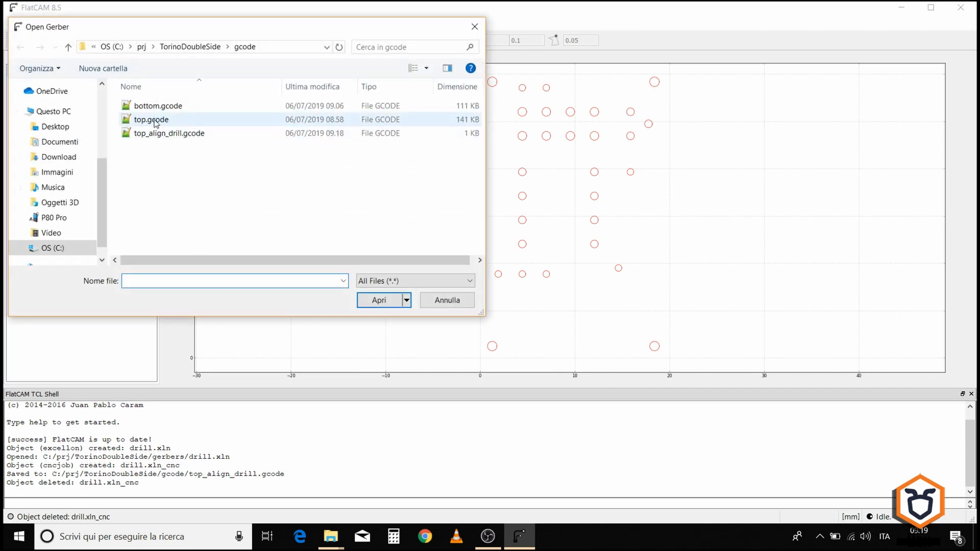
pyautogui.click(203, 46)
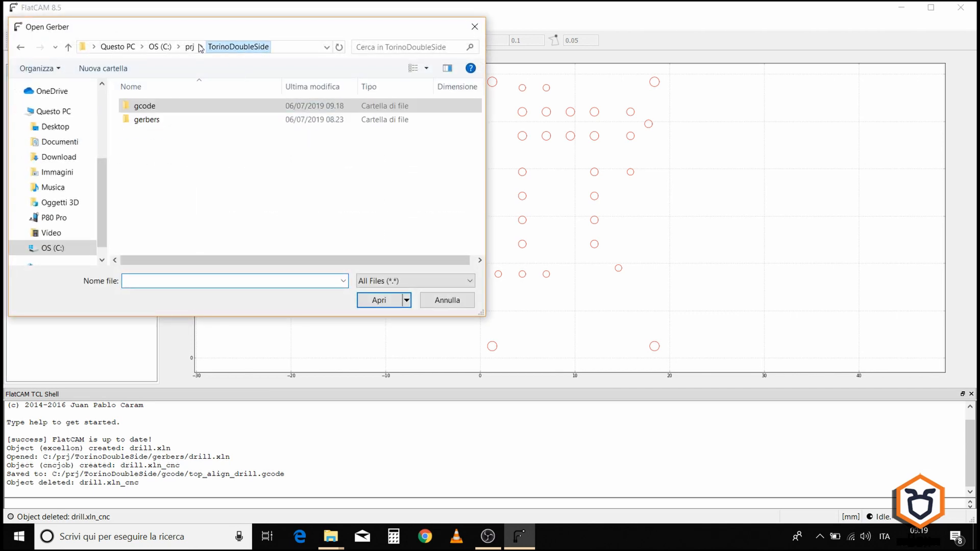
pyautogui.doubleClick(150, 120)
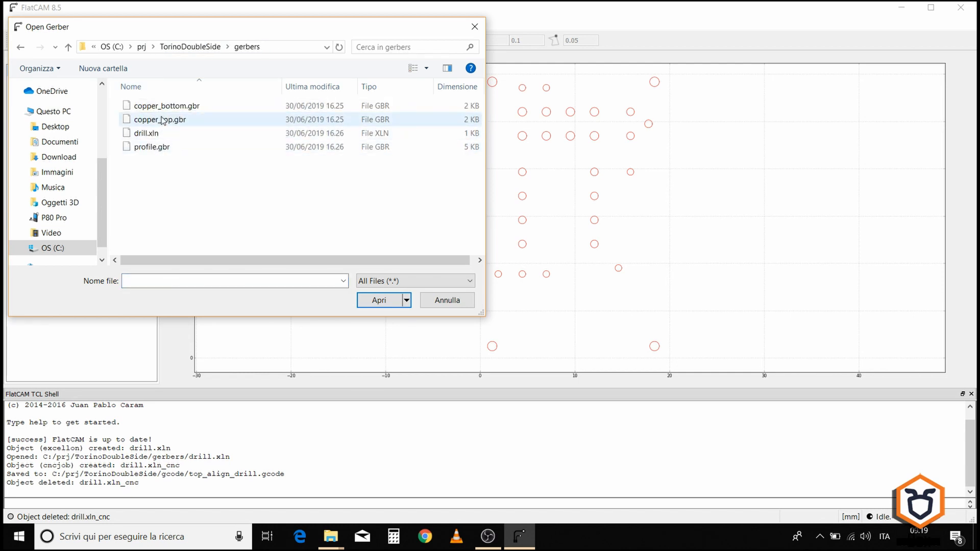
pyautogui.doubleClick(152, 147)
pyautogui.click(77, 80)
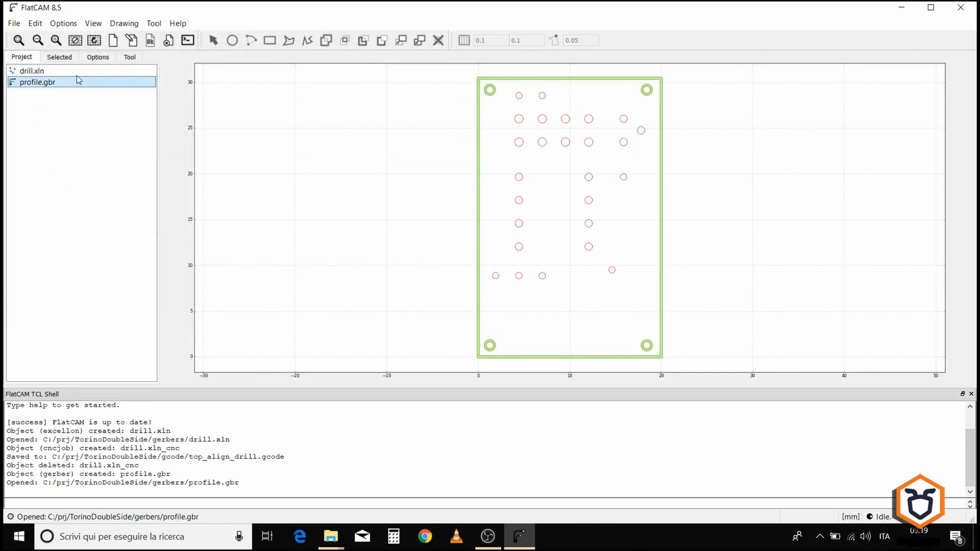
# Step: Mirror drill.xln about the Y axis using the profile.gbr box with the Double-Sided PCB Tool
pyautogui.click(129, 57)
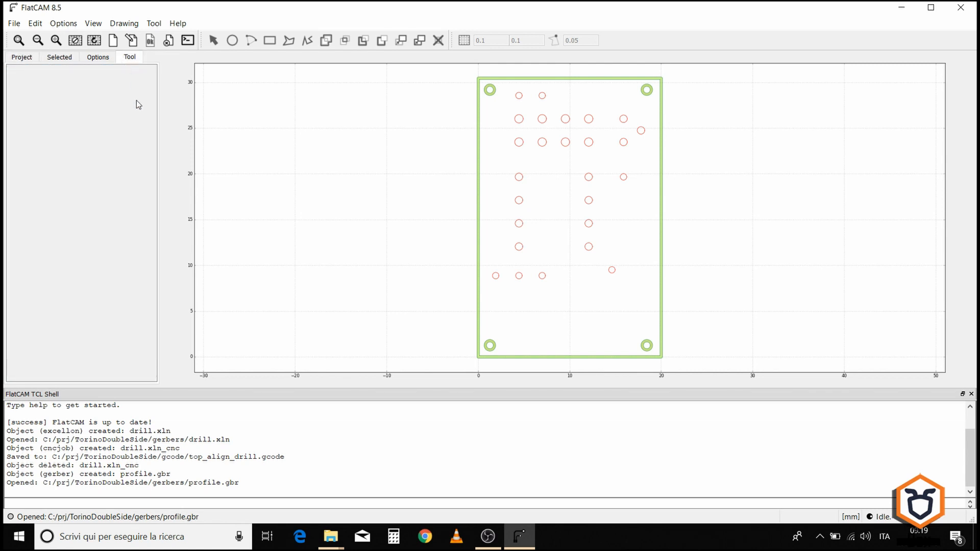
pyautogui.click(154, 23)
pyautogui.click(171, 35)
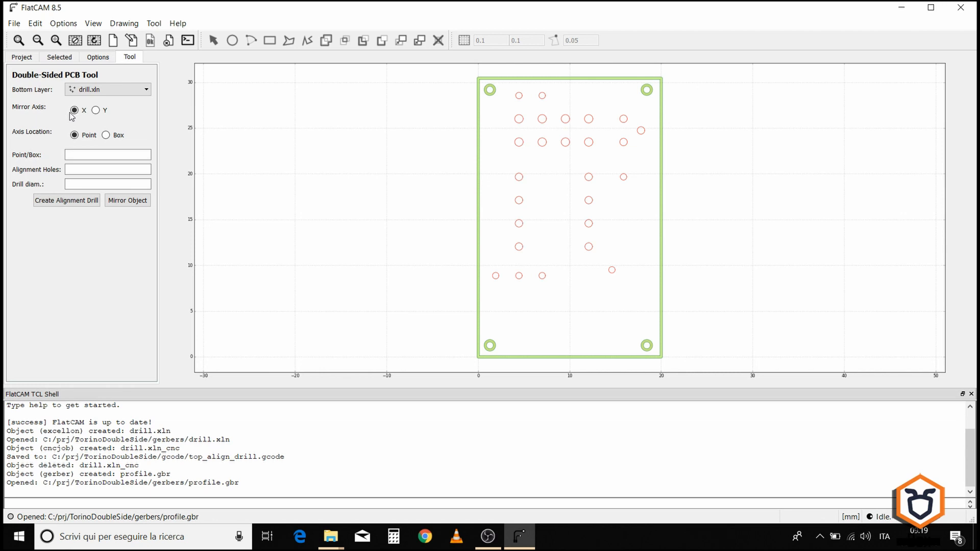
pyautogui.click(95, 111)
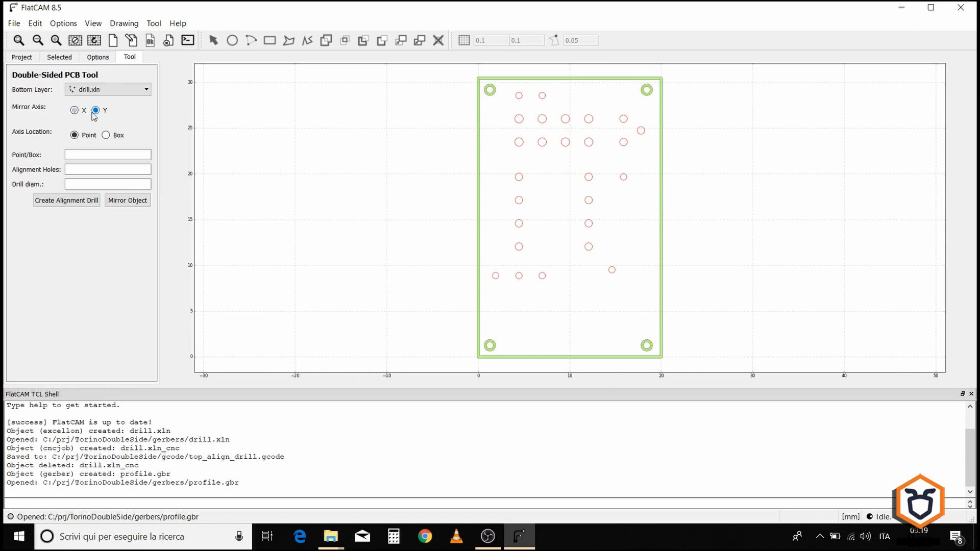
pyautogui.click(106, 135)
pyautogui.click(131, 156)
pyautogui.click(124, 174)
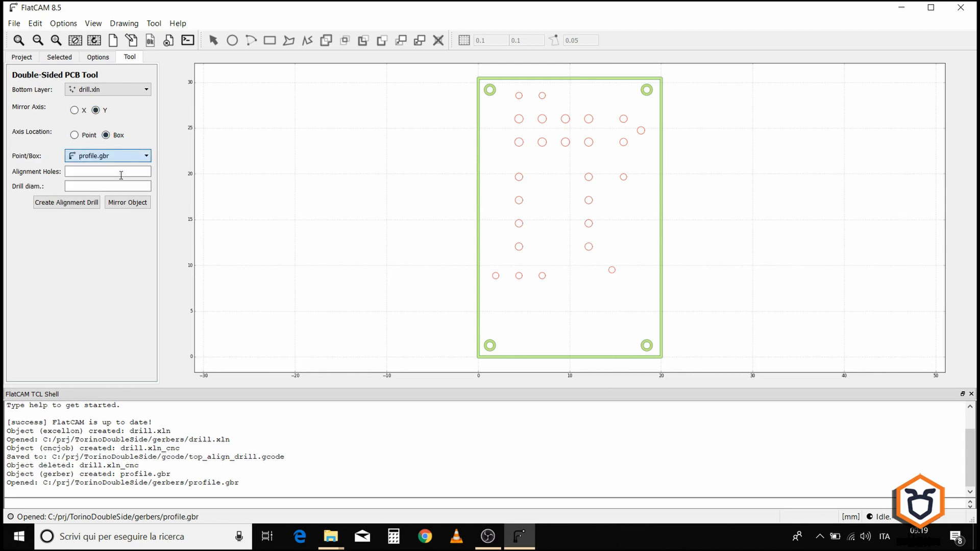
pyautogui.click(123, 204)
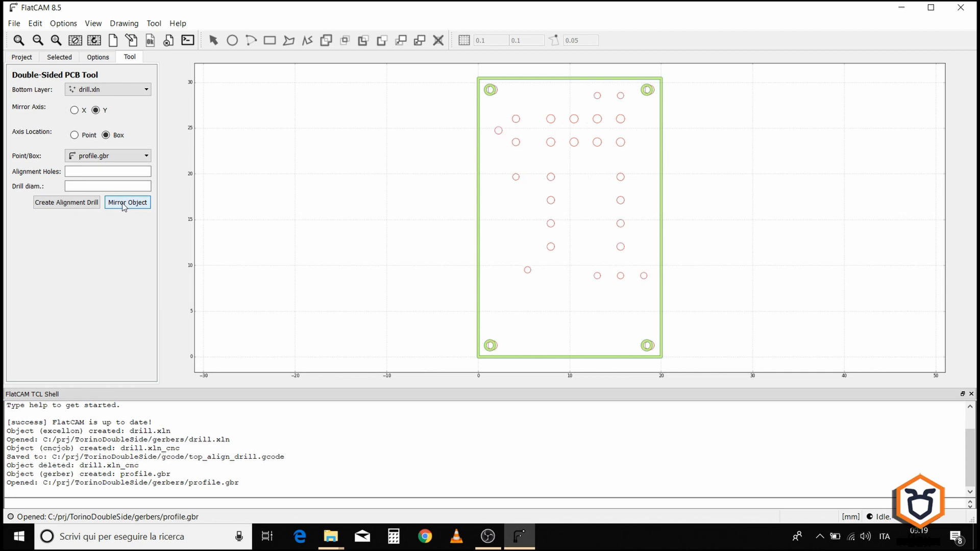
# Step: Delete the profile.gbr object from the project
pyautogui.click(31, 59)
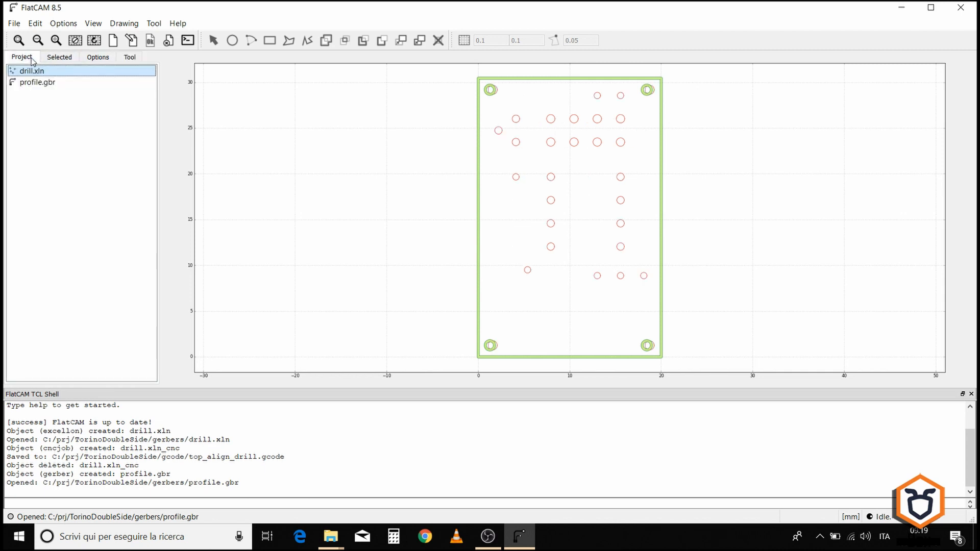
pyautogui.click(54, 84)
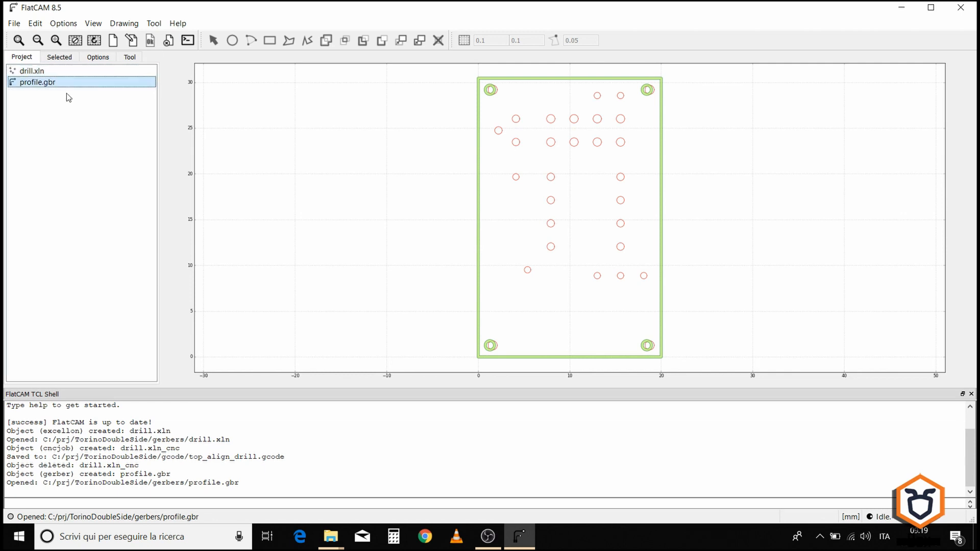
pyautogui.click(169, 41)
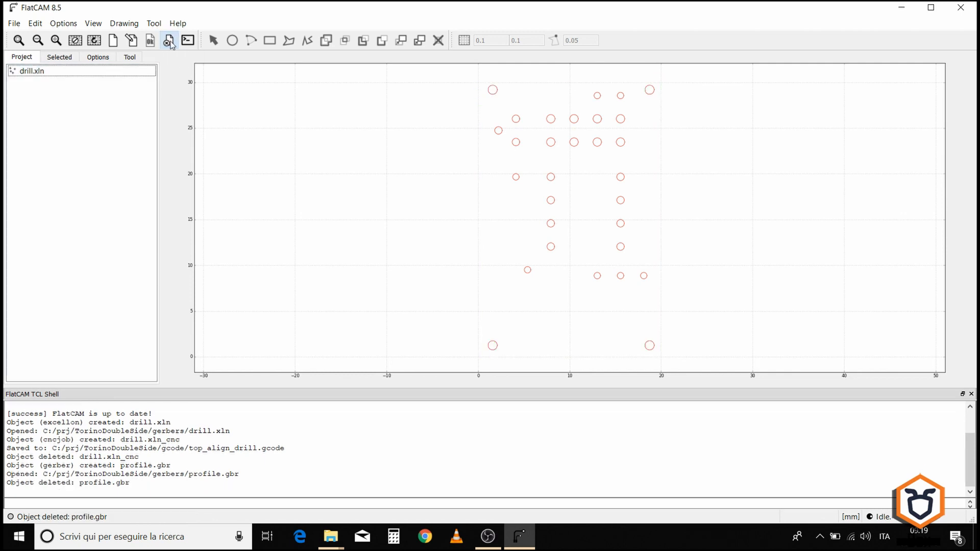
# Step: Generate a drilling CNC job for drill.xln's 1.0 mm tool with Cut Z set to -0.1
pyautogui.click(32, 71)
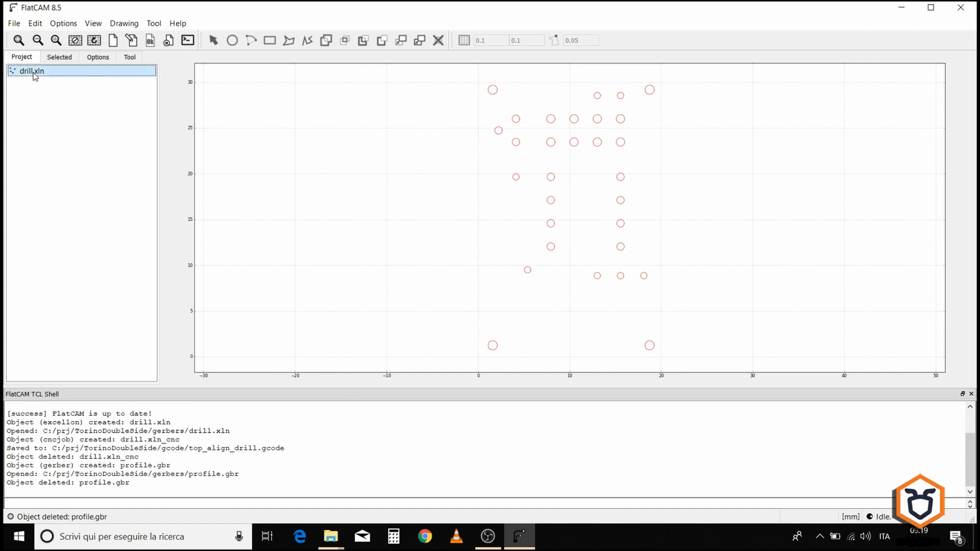
pyautogui.click(59, 57)
pyautogui.scroll(-2, 52, 160)
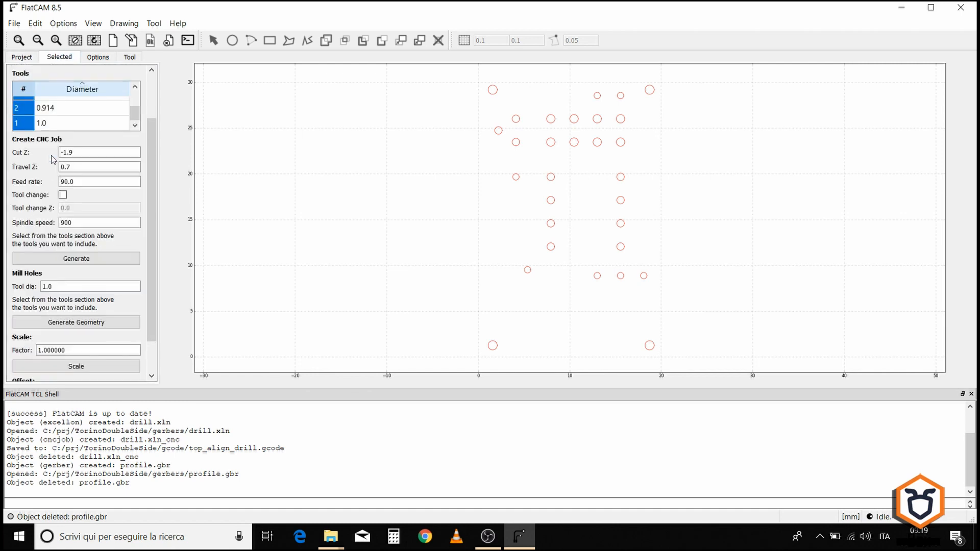
pyautogui.click(25, 123)
pyautogui.scroll(3, 66, 135)
pyautogui.scroll(-3, 61, 140)
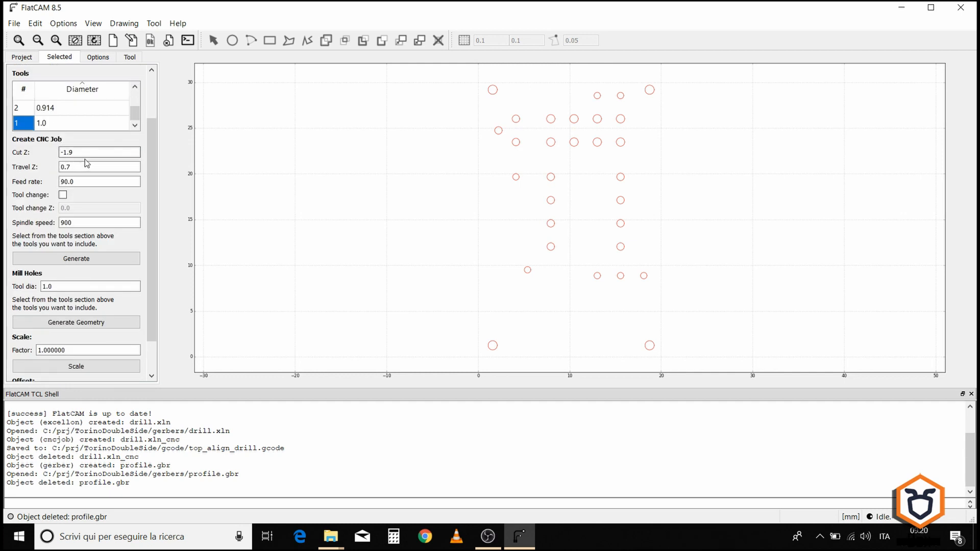
pyautogui.doubleClick(64, 153)
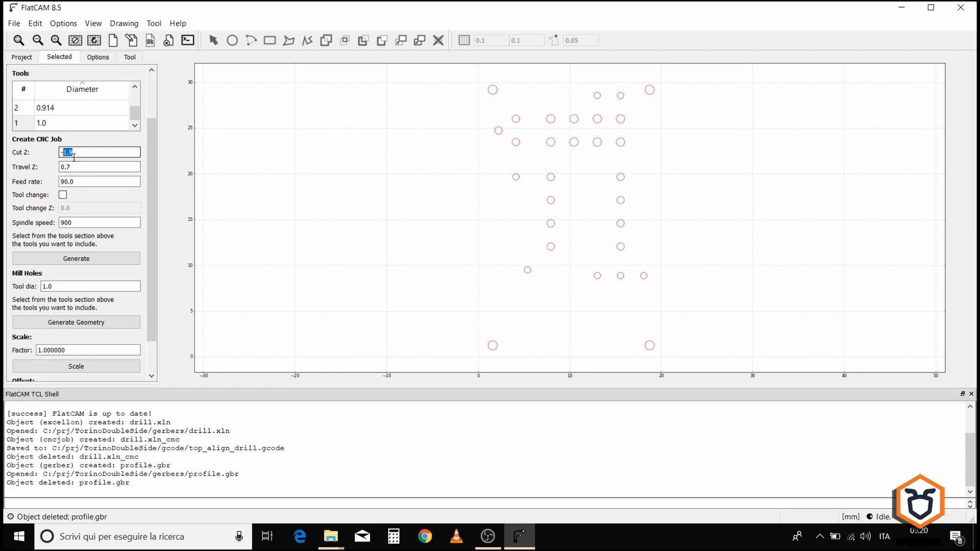
pyautogui.write('0.1')
pyautogui.click(79, 168)
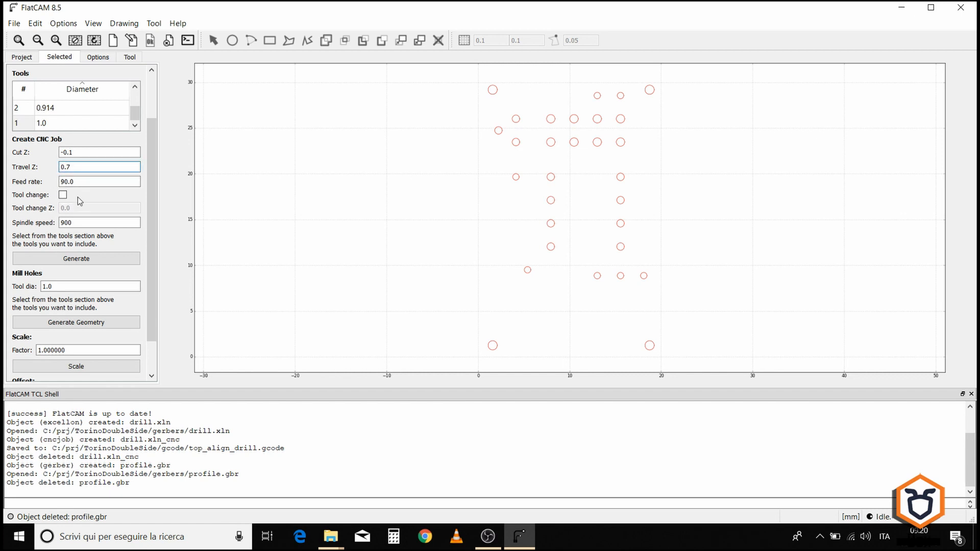
pyautogui.click(69, 261)
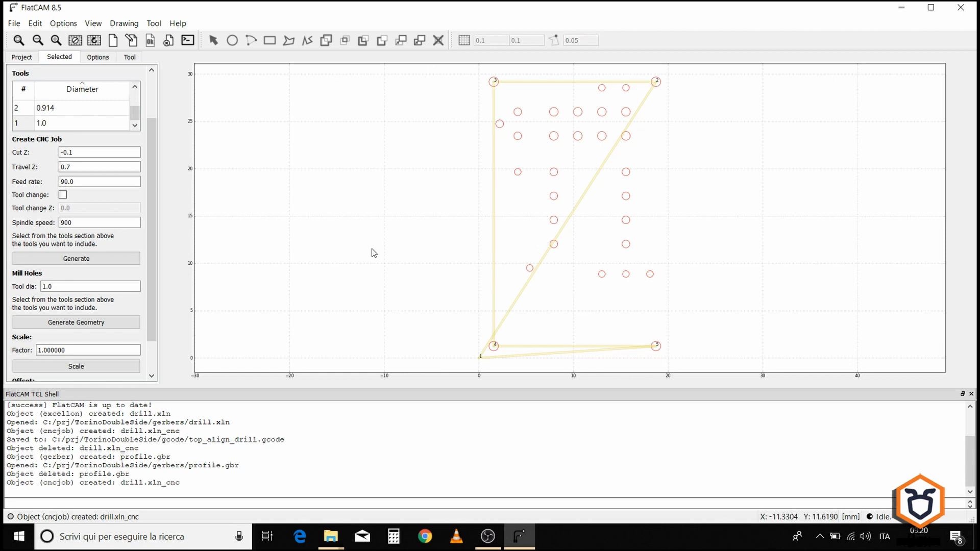
# Step: Export the drill CNC job's G-code as bottom_align_drill.gcode in the TorinoDoubleSide gcode folder
pyautogui.click(21, 56)
pyautogui.click(33, 83)
pyautogui.click(59, 57)
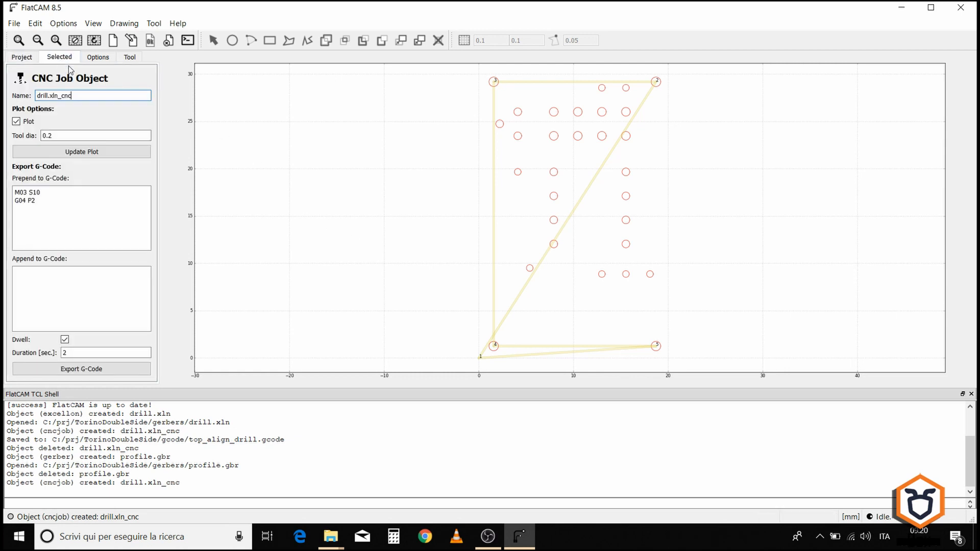
pyautogui.click(82, 372)
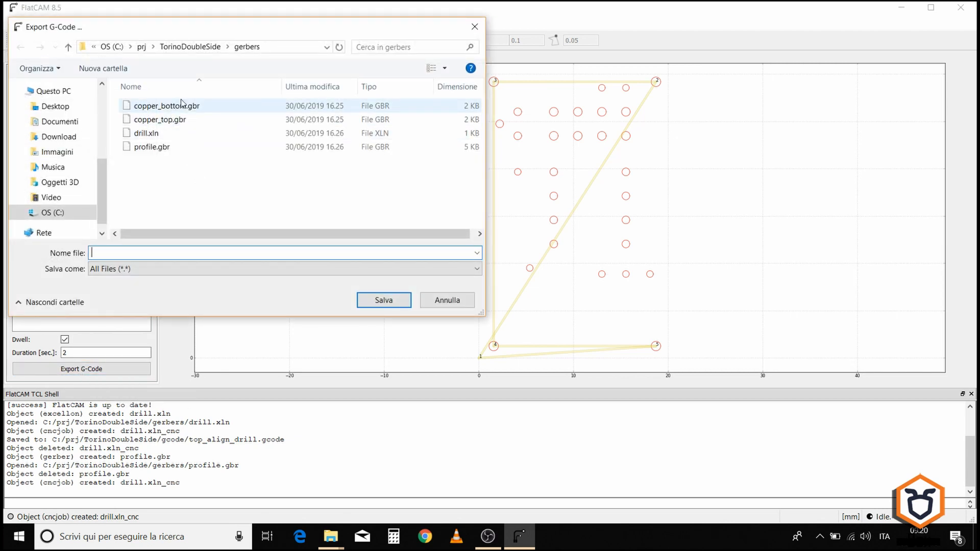
pyautogui.click(188, 47)
pyautogui.doubleClick(149, 105)
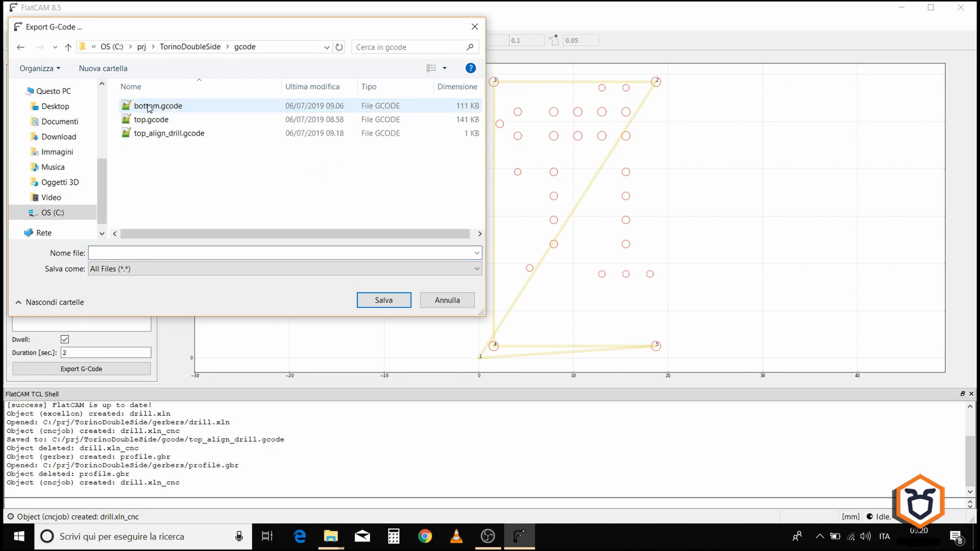
pyautogui.click(157, 134)
pyautogui.moveTo(104, 253); pyautogui.dragTo(86, 262)
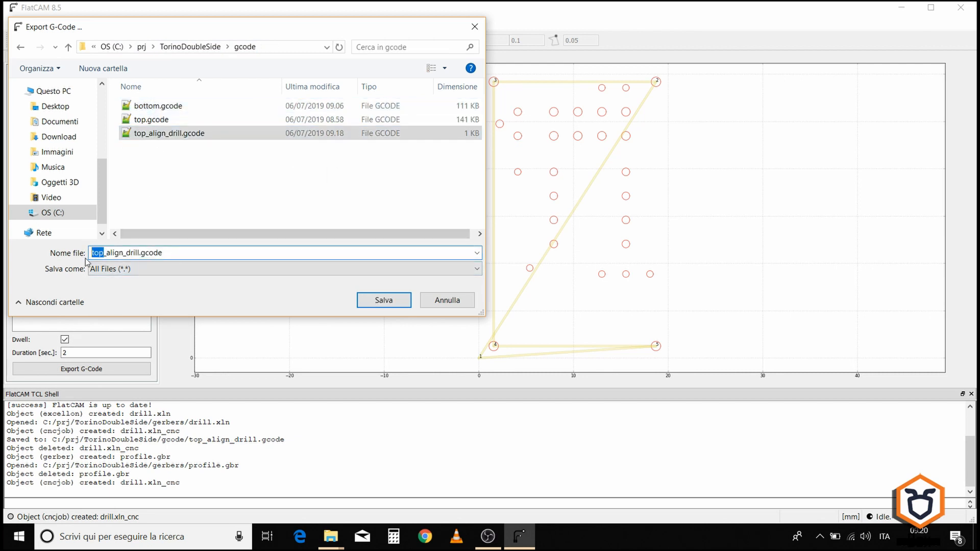
pyautogui.write('bottom')
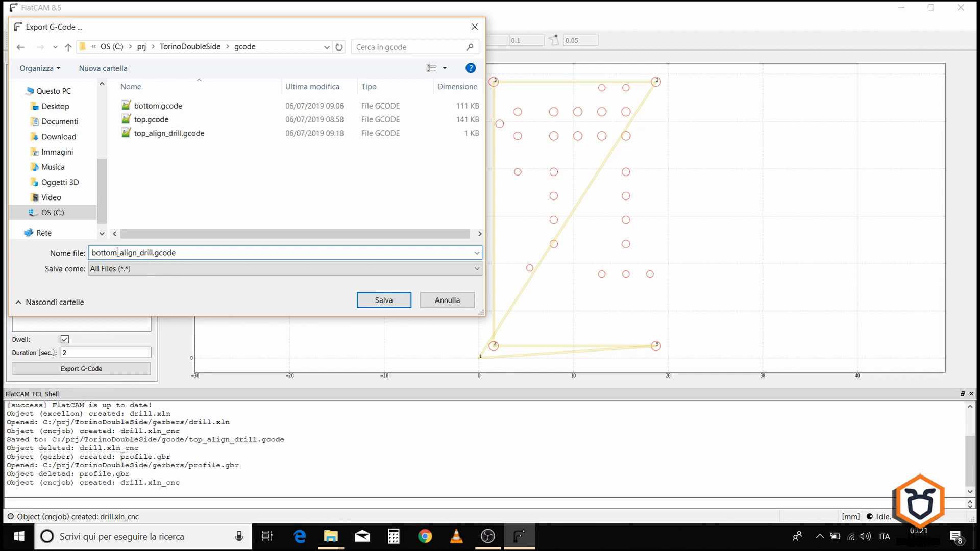
pyautogui.click(374, 299)
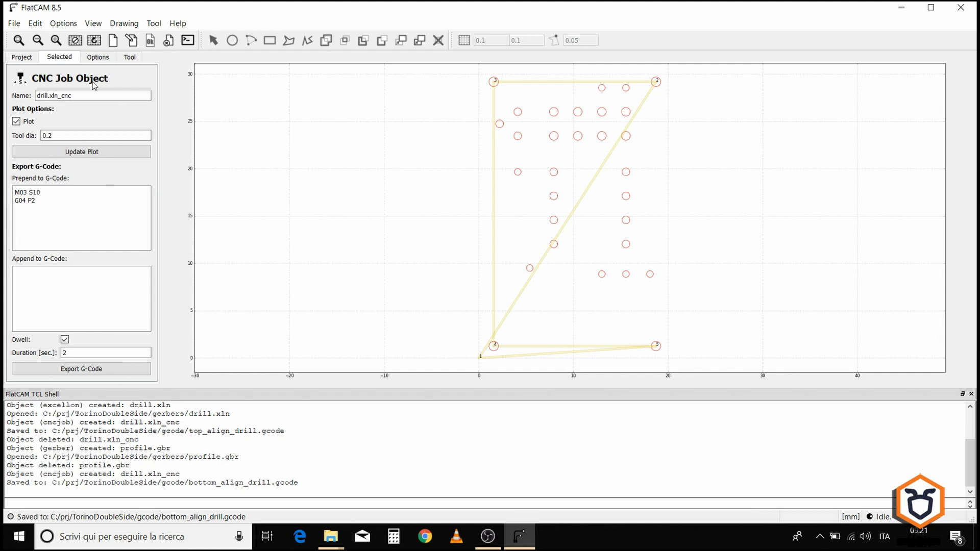
# Step: Delete the drill.xln_cnc job object from the project
pyautogui.click(23, 57)
pyautogui.click(34, 111)
pyautogui.click(37, 83)
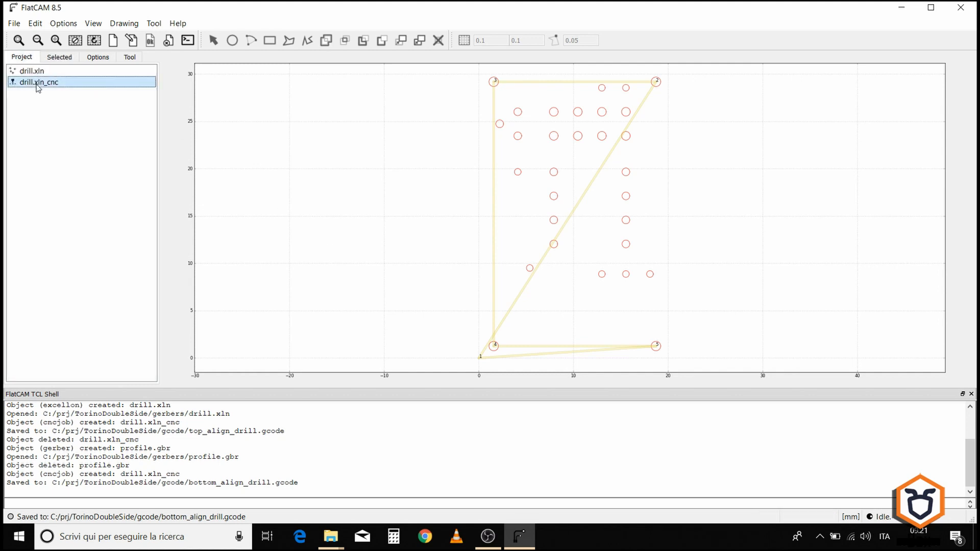
pyautogui.click(169, 41)
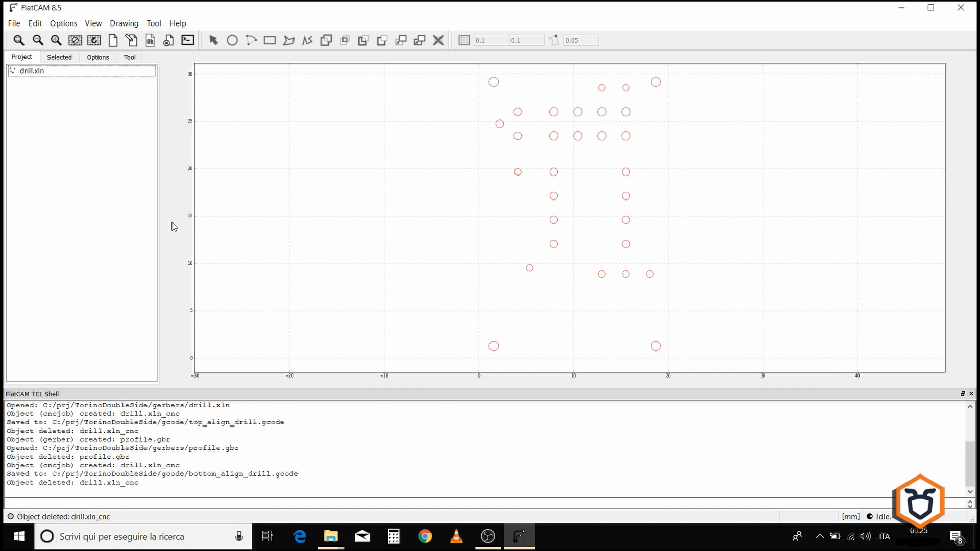
# Step: Generate a drilling CNC job for all of drill.xln's tools with Cut Z -1.9 and feed rate 60
pyautogui.click(59, 74)
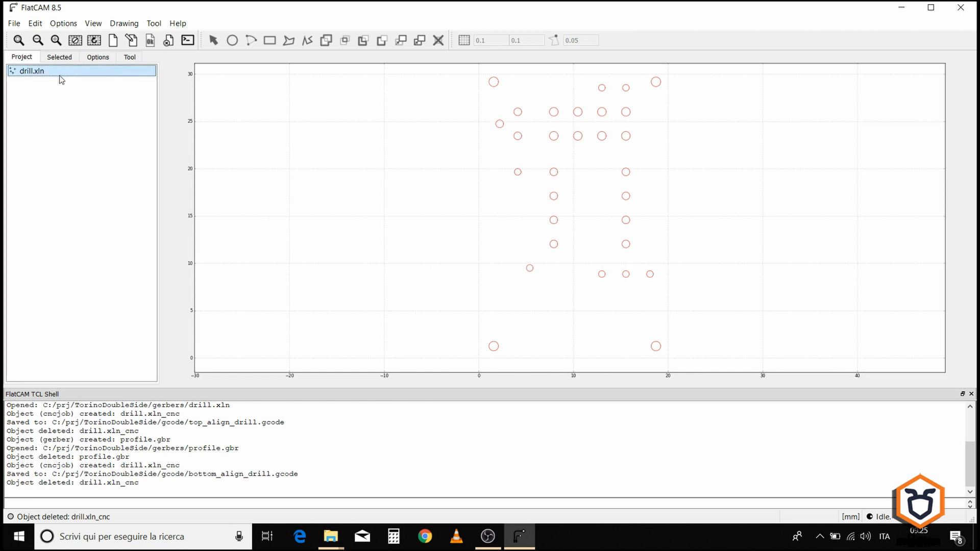
pyautogui.click(59, 57)
pyautogui.click(24, 149)
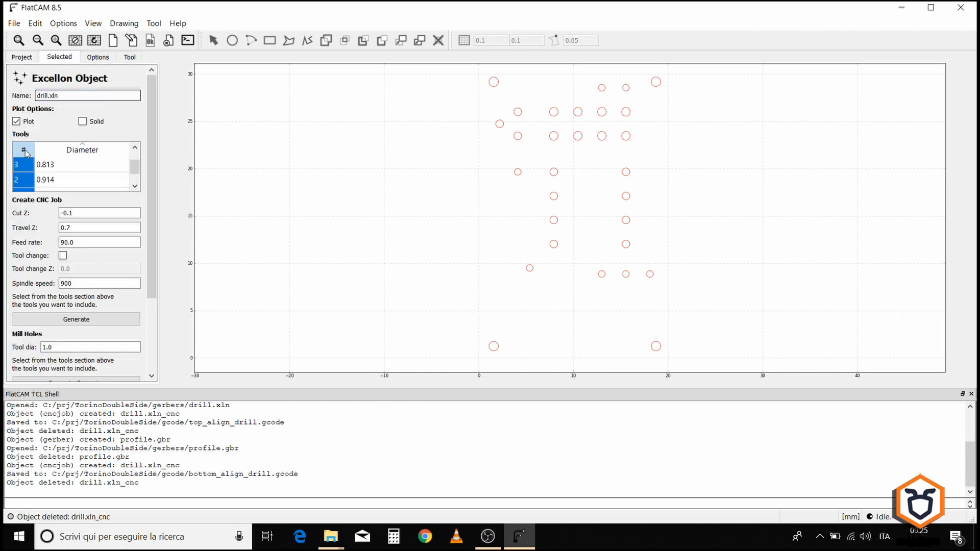
pyautogui.moveTo(134, 167); pyautogui.dragTo(135, 178)
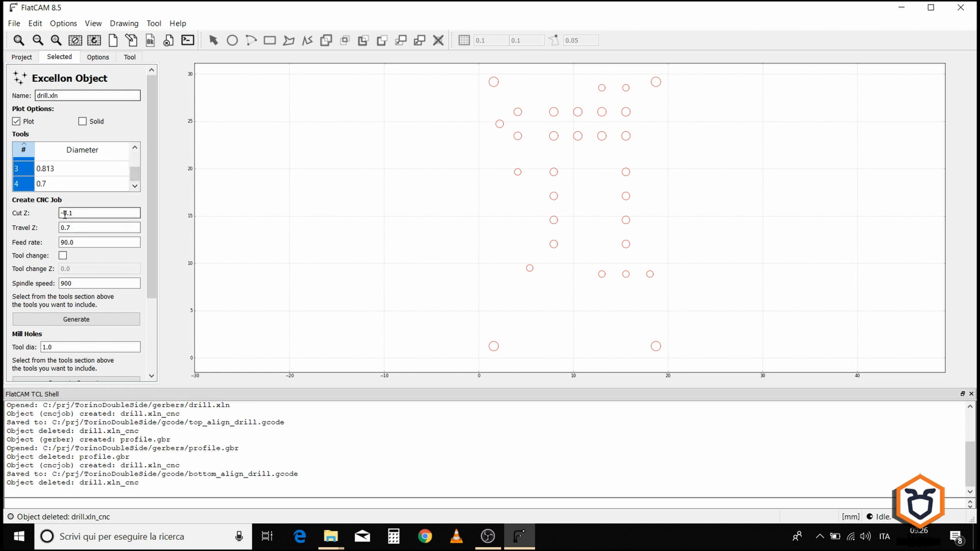
pyautogui.doubleClick(82, 213)
pyautogui.write('1.9')
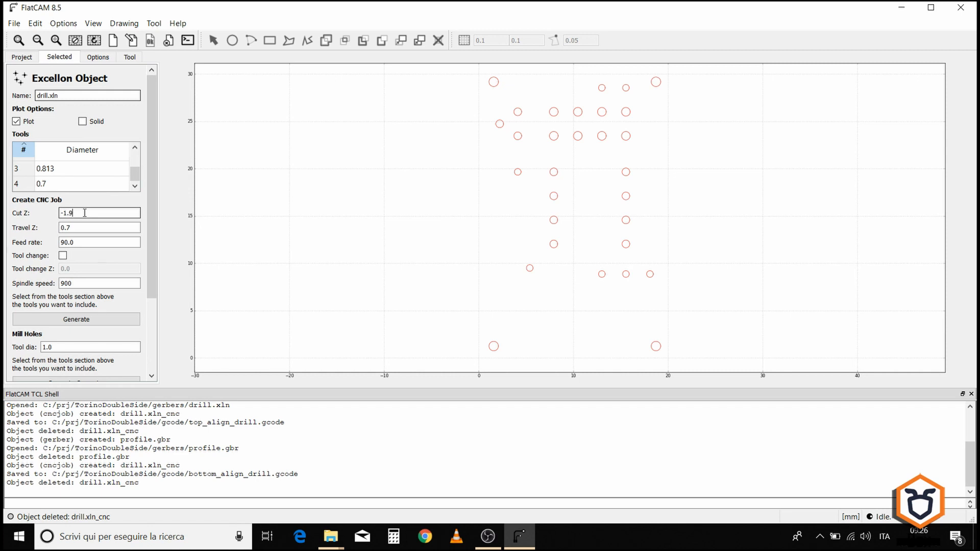
pyautogui.click(82, 225)
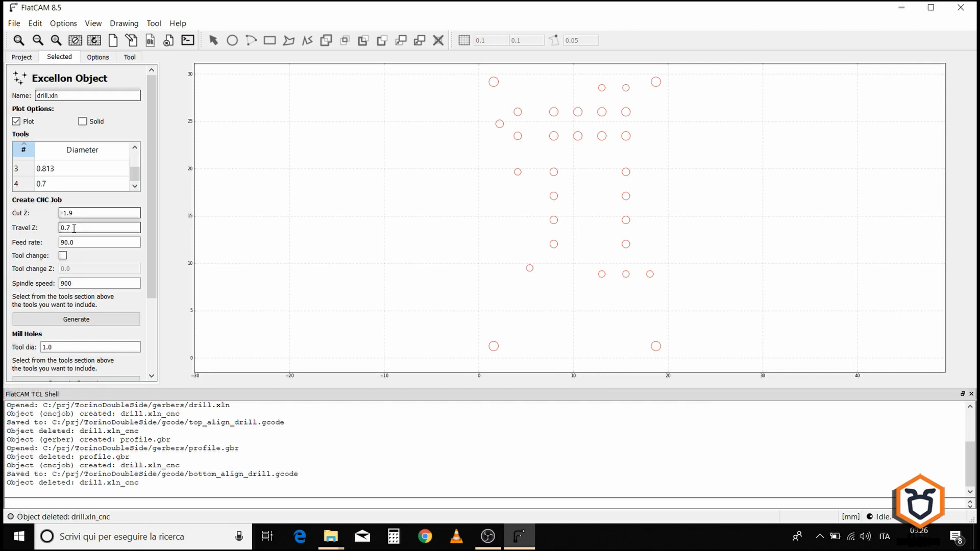
pyautogui.moveTo(61, 243); pyautogui.dragTo(67, 244)
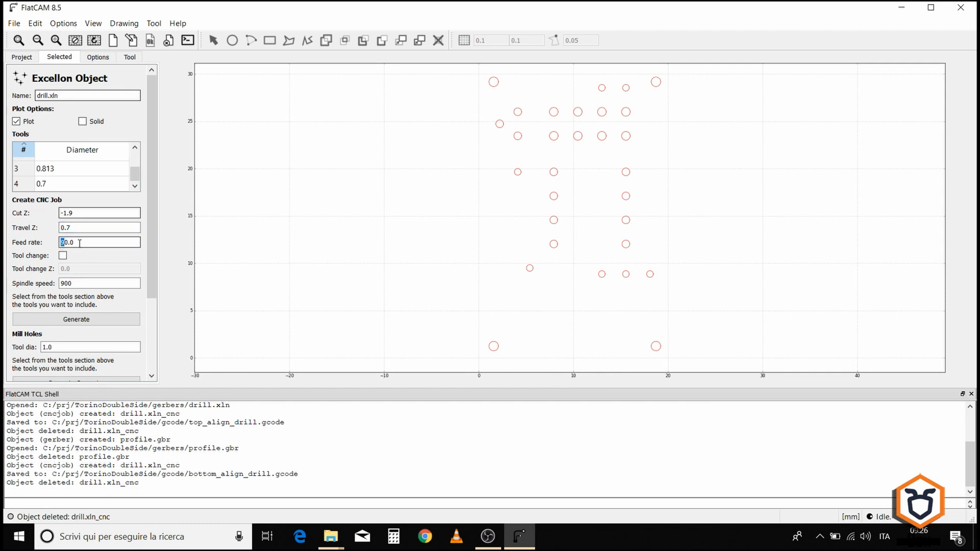
pyautogui.click(79, 244)
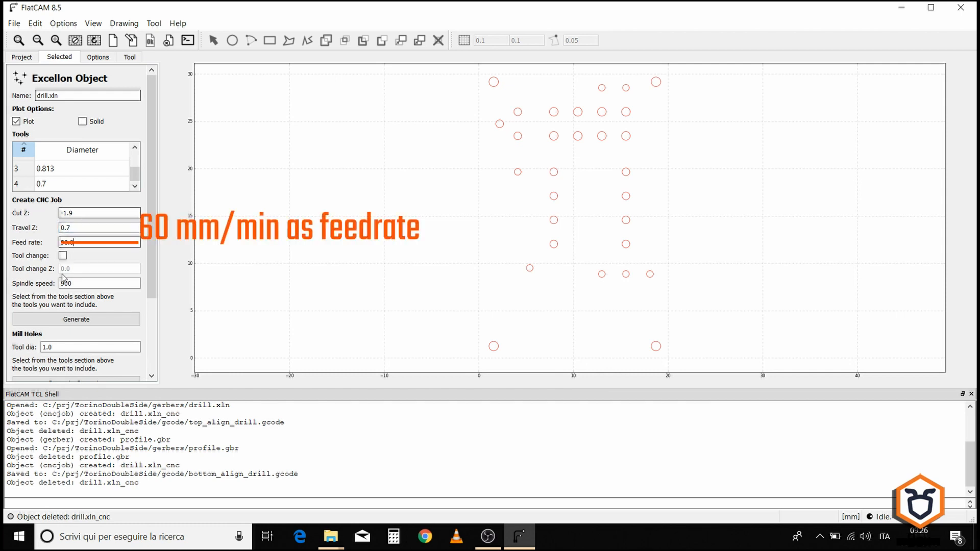
pyautogui.click(60, 320)
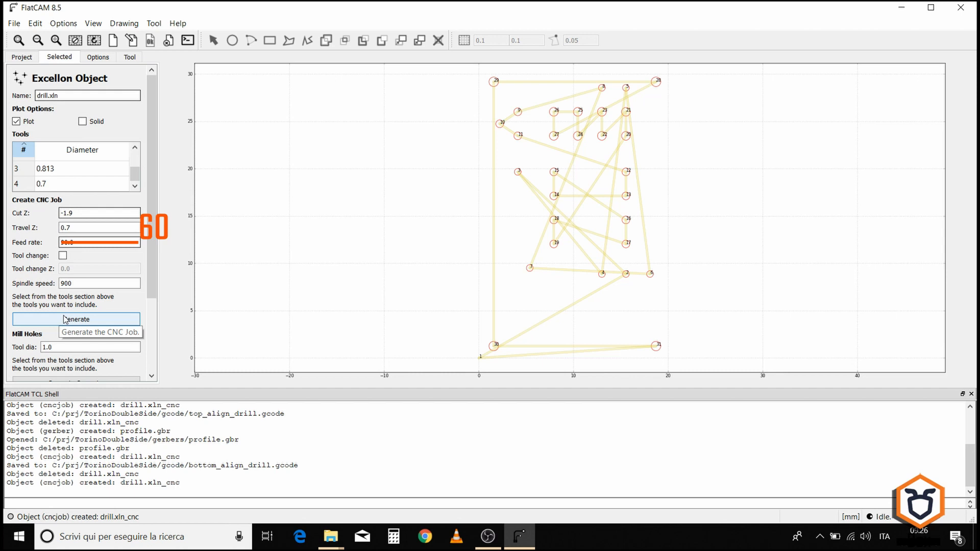
# Step: Export the drill CNC job's G-code as bottom_drill.gcode in the TorinoDoubleSide gcode folder
pyautogui.click(27, 57)
pyautogui.click(39, 82)
pyautogui.click(60, 57)
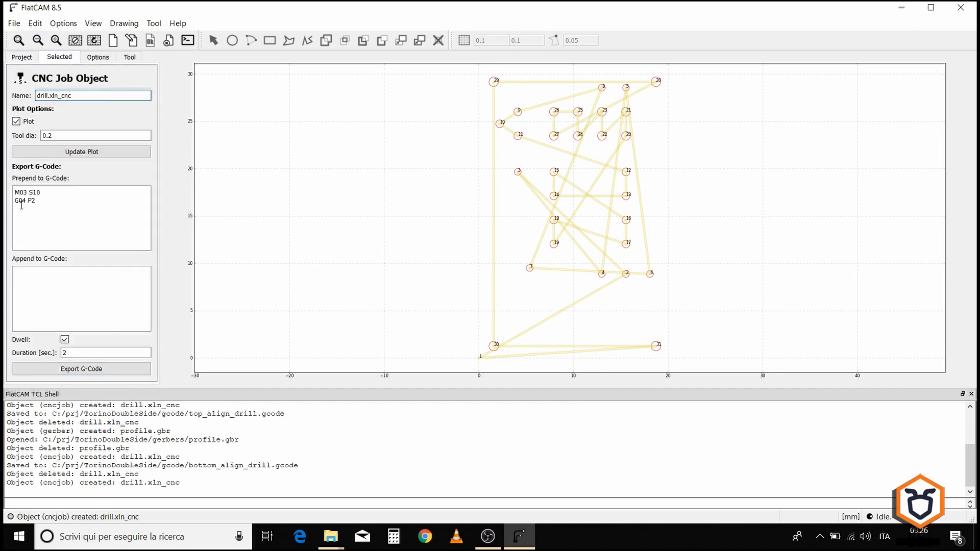
pyautogui.click(91, 374)
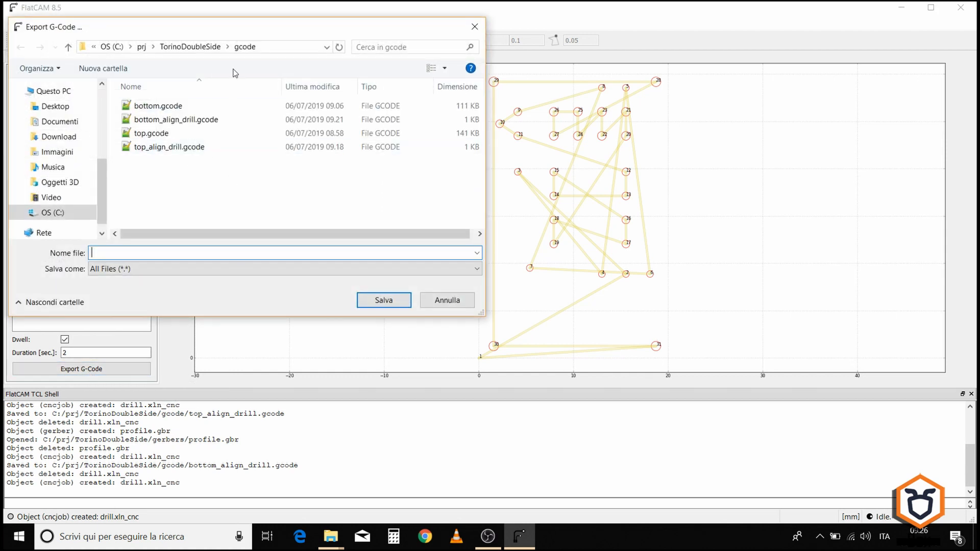
pyautogui.click(174, 120)
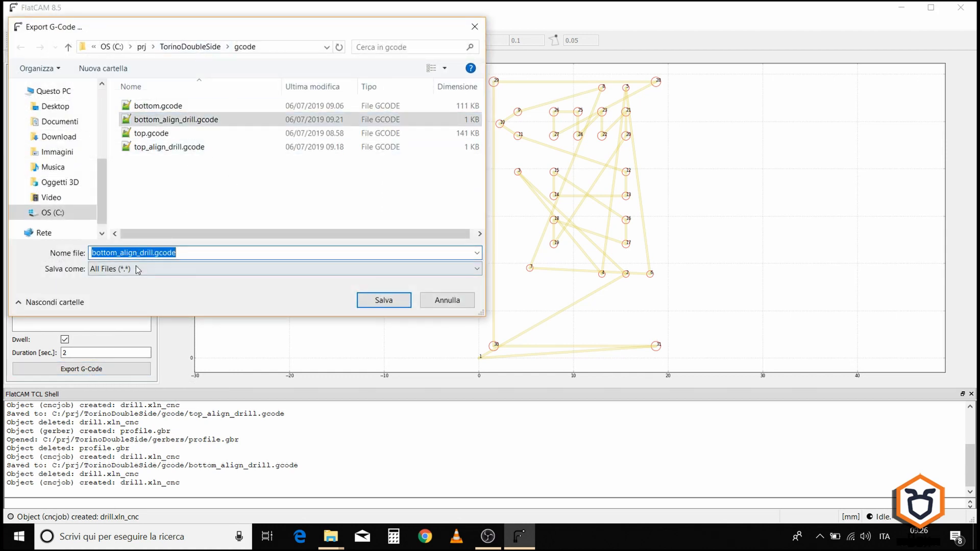
pyautogui.click(137, 253)
pyautogui.press('BackSpace')
pyautogui.press('BackSpace')
pyautogui.press('BackSpace')
pyautogui.press('BackSpace')
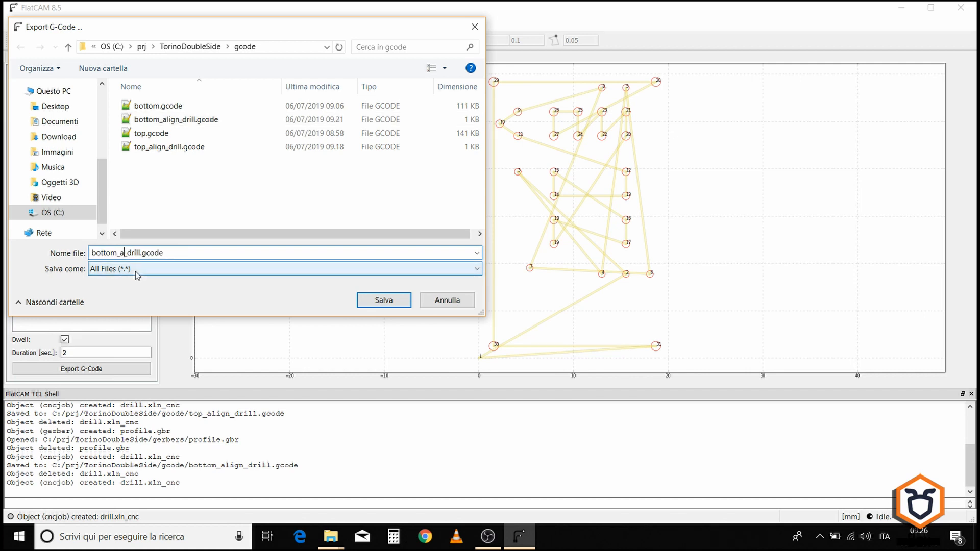
pyautogui.click(162, 252)
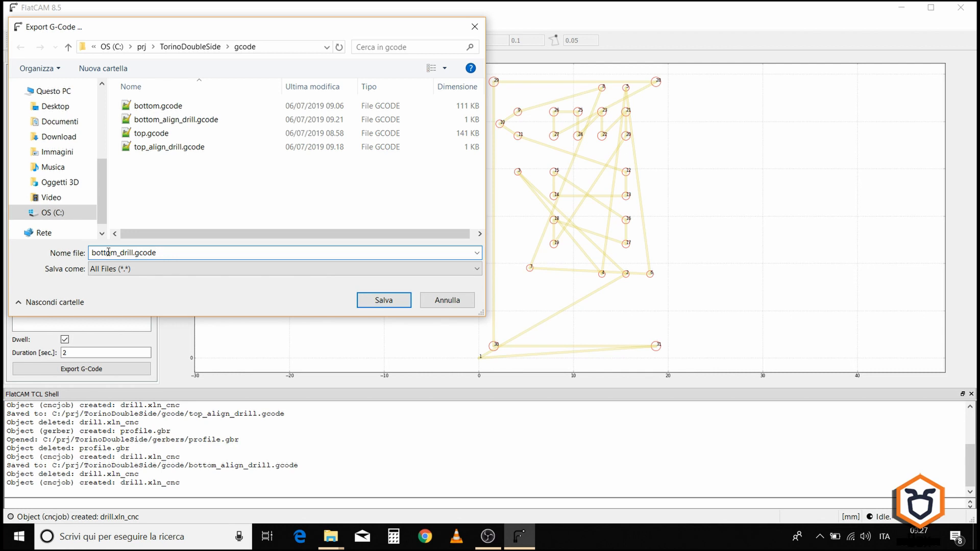
pyautogui.click(383, 301)
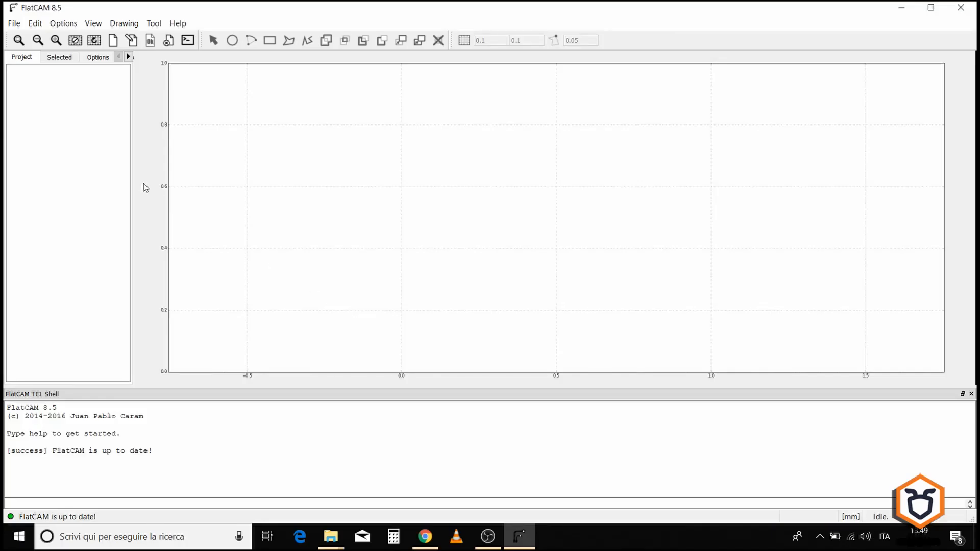
# Step: Open profile.gbr from the TorinoDoubleSide gerbers folder as a Gerber and select it
pyautogui.click(14, 23)
pyautogui.click(39, 65)
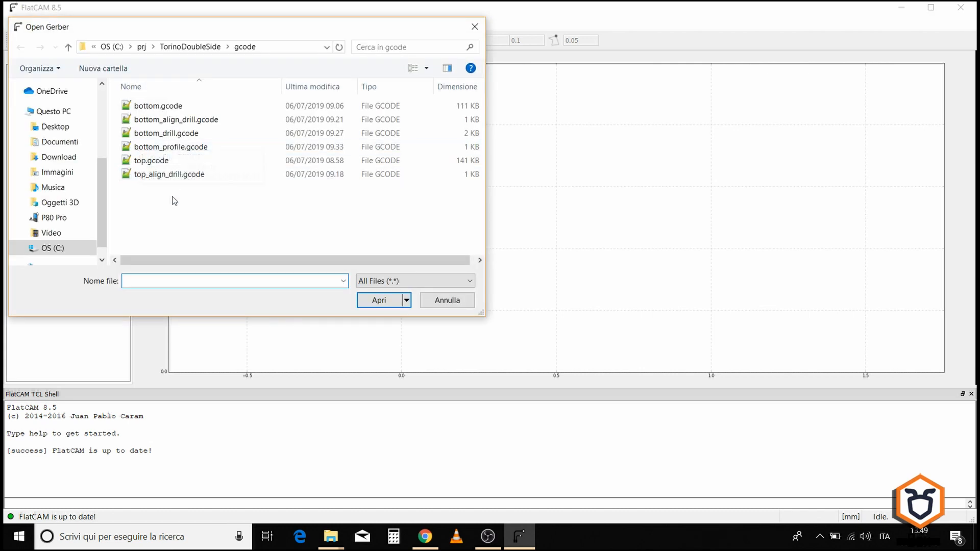
pyautogui.click(202, 49)
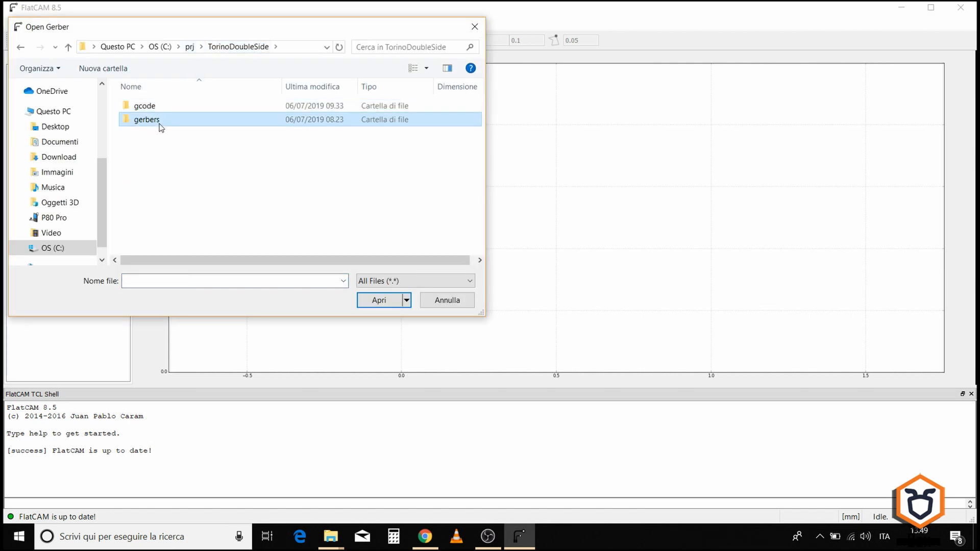
pyautogui.doubleClick(147, 119)
pyautogui.click(152, 148)
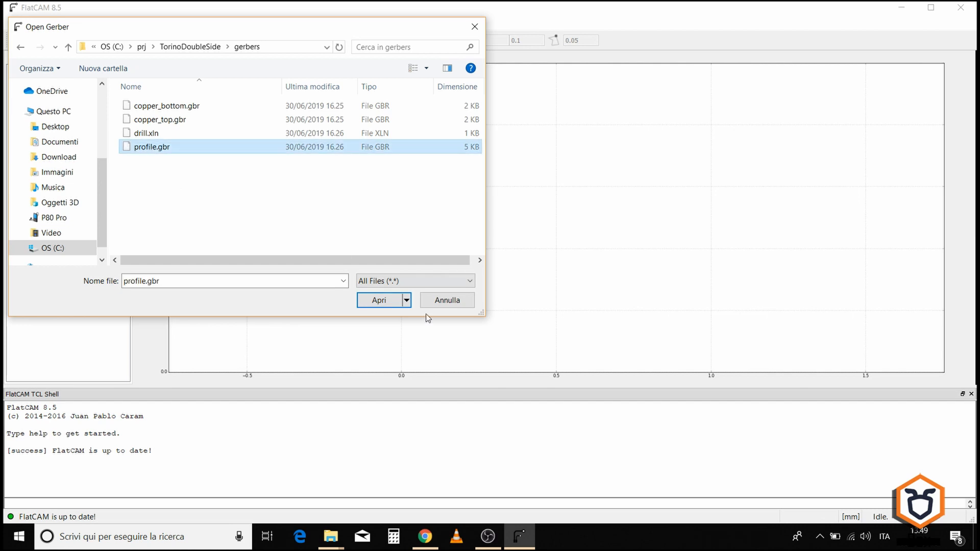
pyautogui.click(385, 301)
pyautogui.click(51, 72)
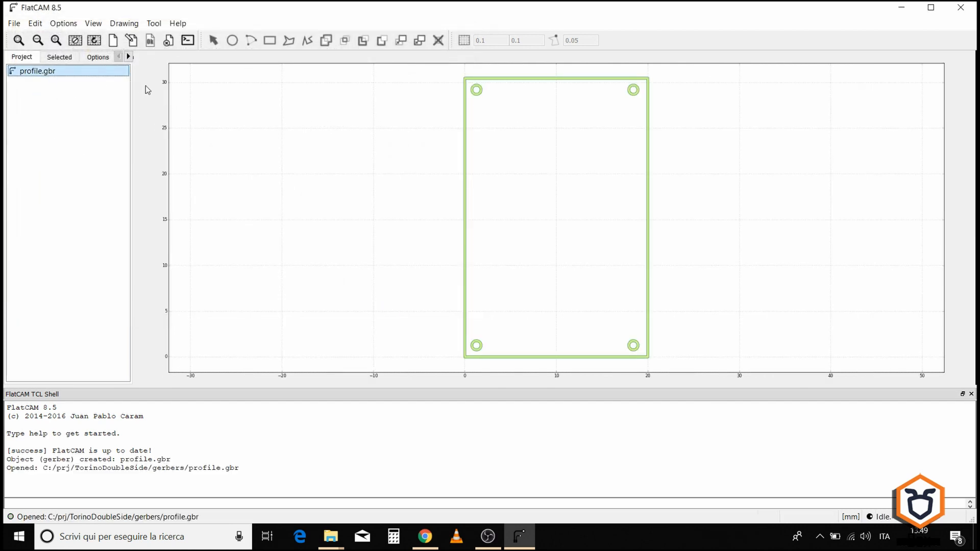
# Step: Mirror profile.gbr about the Y axis, using its own bounding box, with the Double-Sided PCB Tool
pyautogui.moveTo(133, 87); pyautogui.dragTo(158, 87)
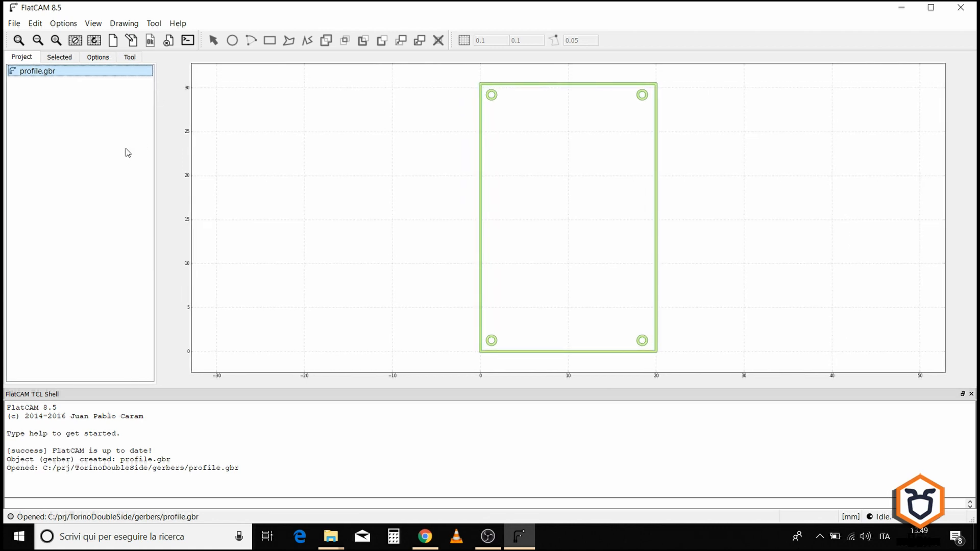
pyautogui.click(130, 57)
pyautogui.click(23, 57)
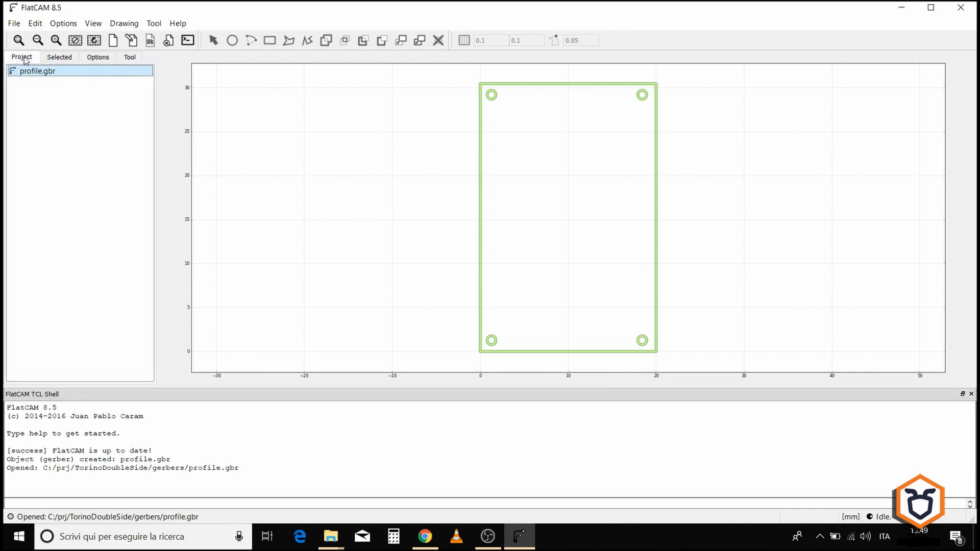
pyautogui.click(121, 59)
pyautogui.click(153, 24)
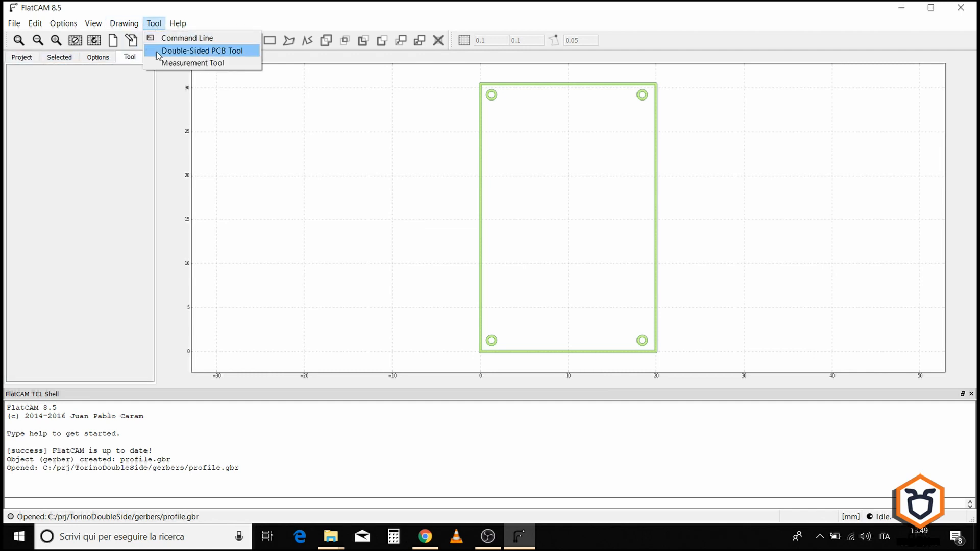
pyautogui.click(158, 53)
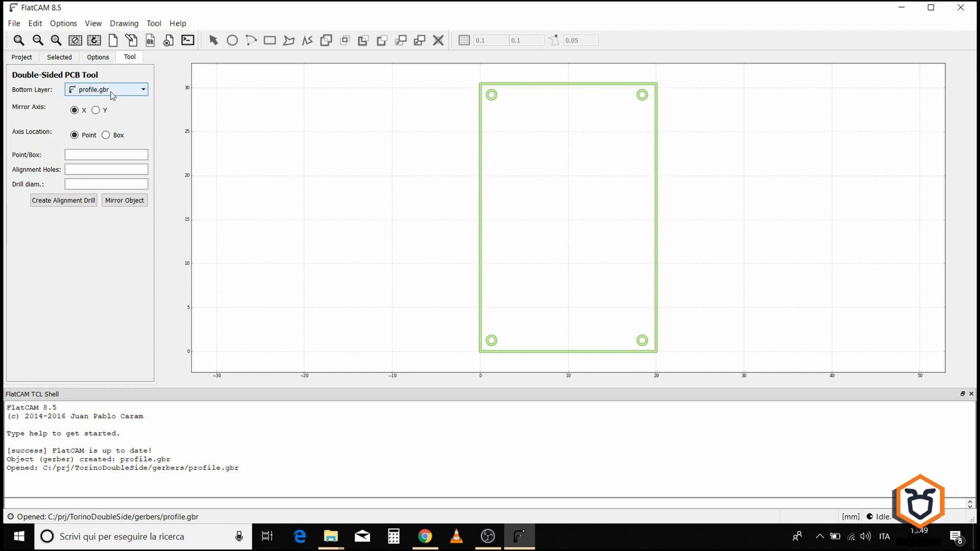
pyautogui.click(102, 111)
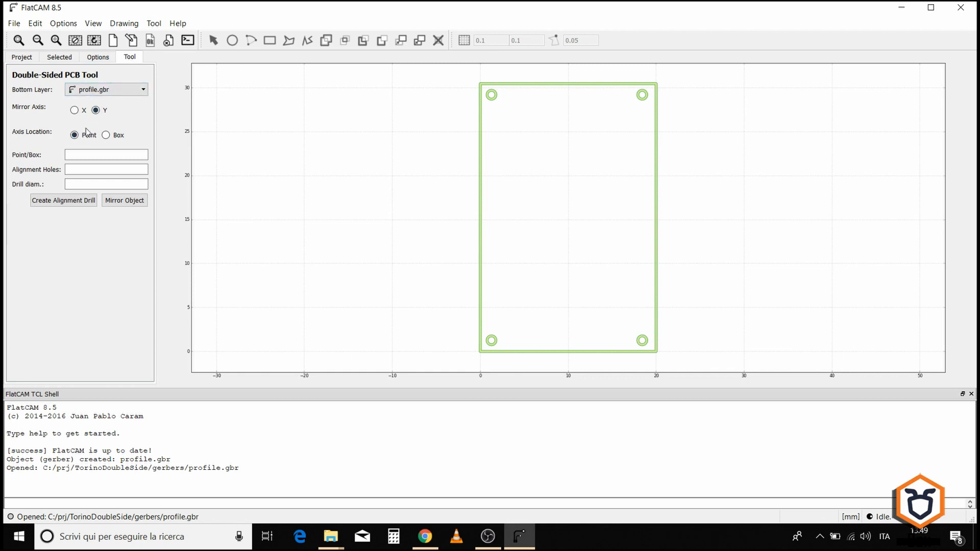
pyautogui.click(106, 134)
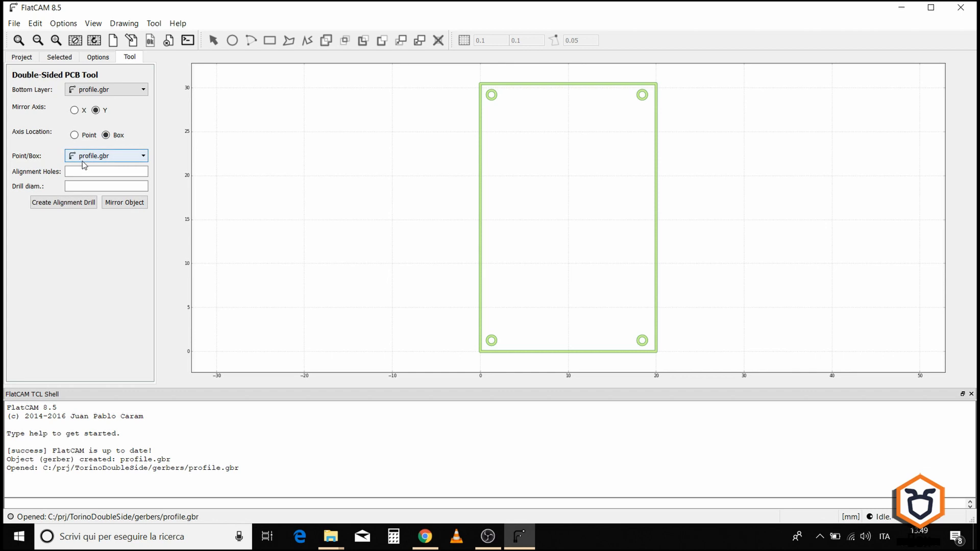
pyautogui.click(120, 206)
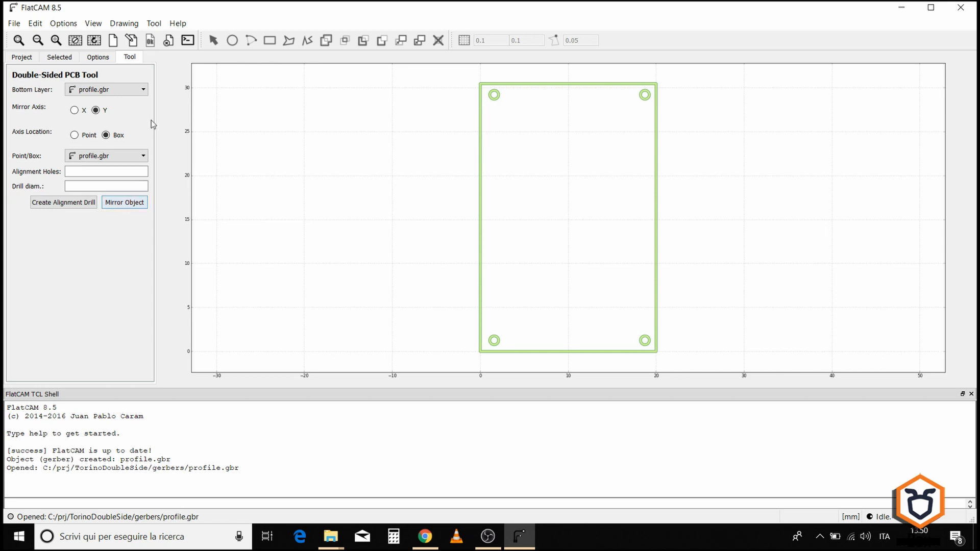
# Step: Generate board cutout geometry for profile.gbr with 1.0 tool diameter, gap size 0.4 and 4 gaps
pyautogui.click(23, 58)
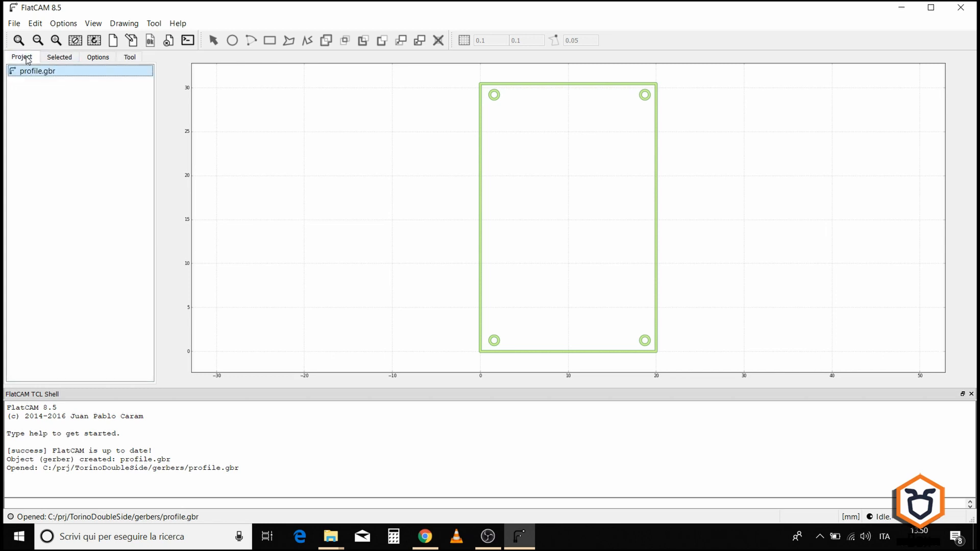
pyautogui.click(64, 57)
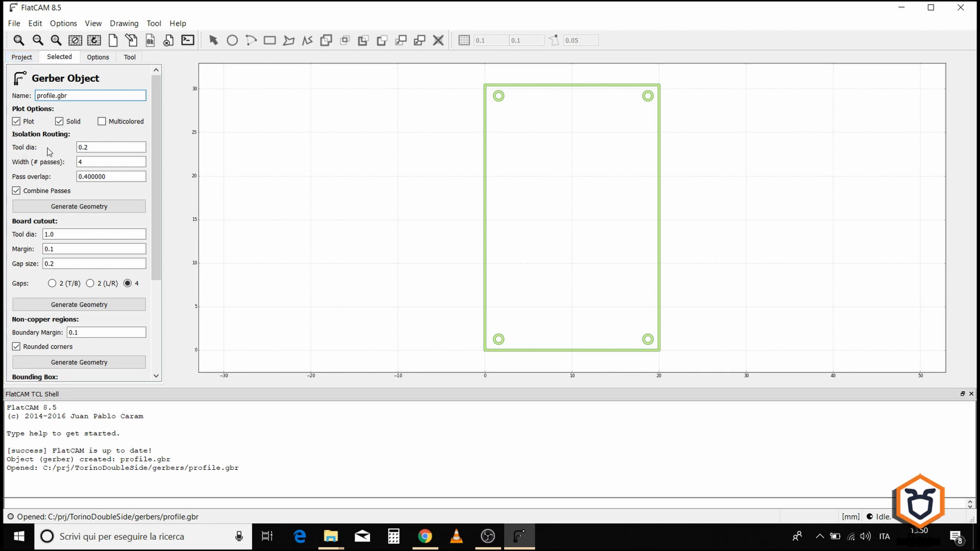
pyautogui.scroll(-2, 69, 221)
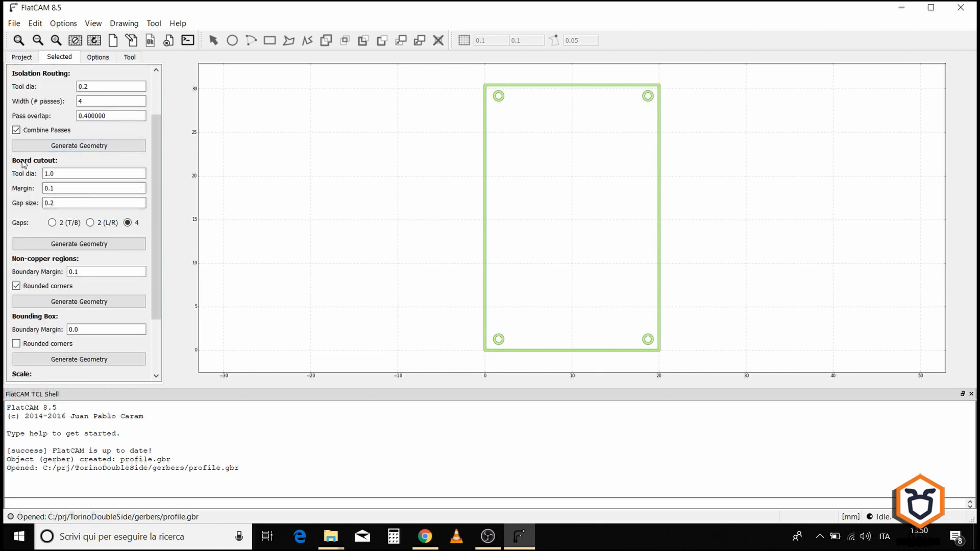
pyautogui.scroll(-1, 56, 166)
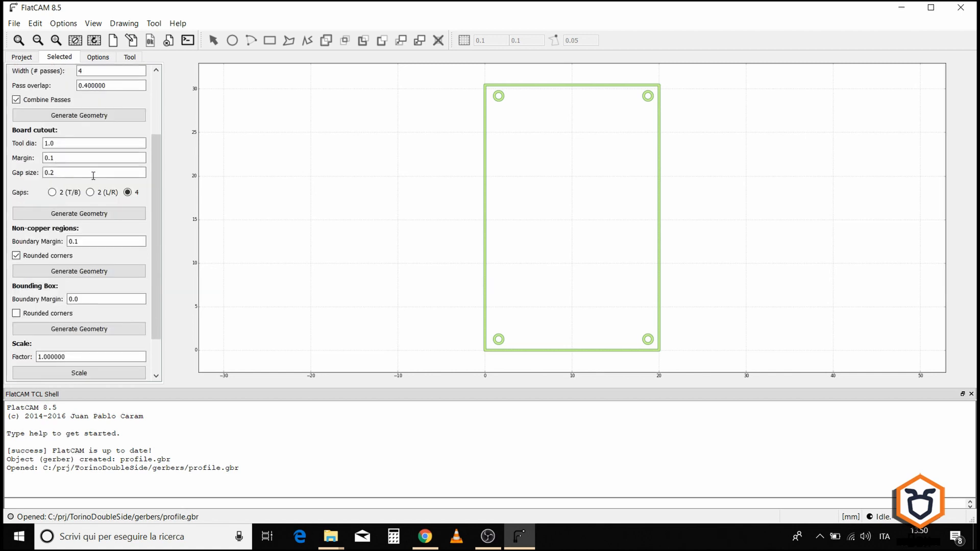
pyautogui.click(62, 144)
pyautogui.click(66, 172)
pyautogui.moveTo(51, 173); pyautogui.dragTo(58, 172)
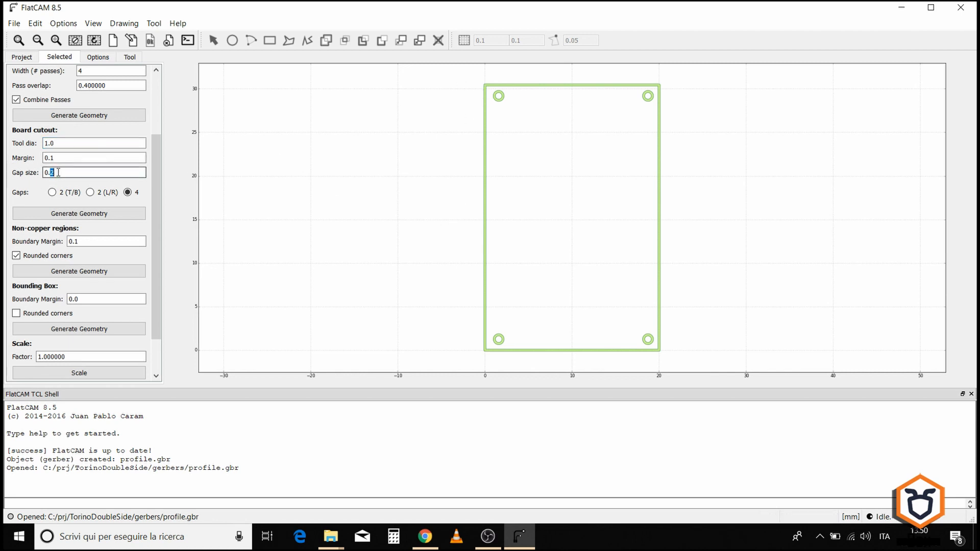
pyautogui.write('4')
pyautogui.click(64, 216)
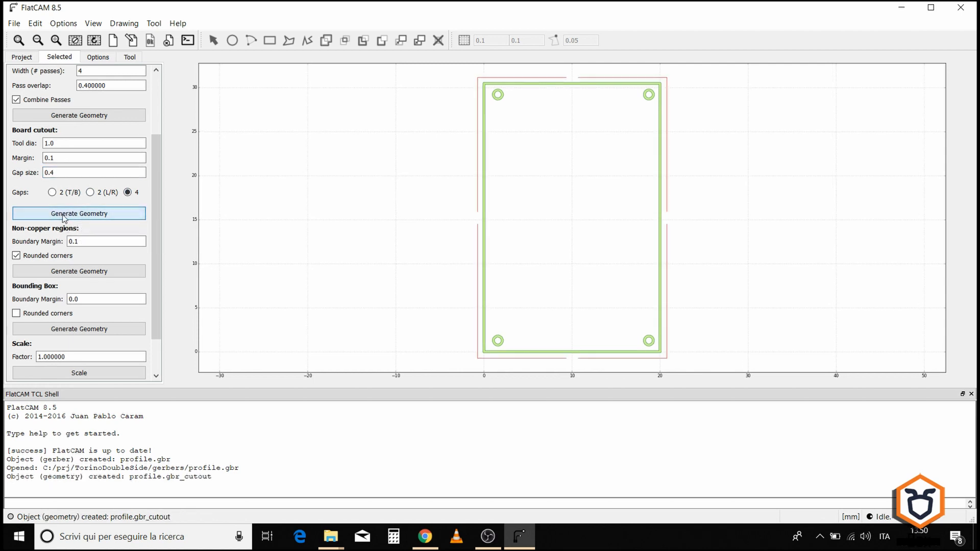
# Step: Zoom in on a gap in the cutout outline to inspect it
pyautogui.scroll(1, 584, 71)
pyautogui.scroll(-1, 585, 70)
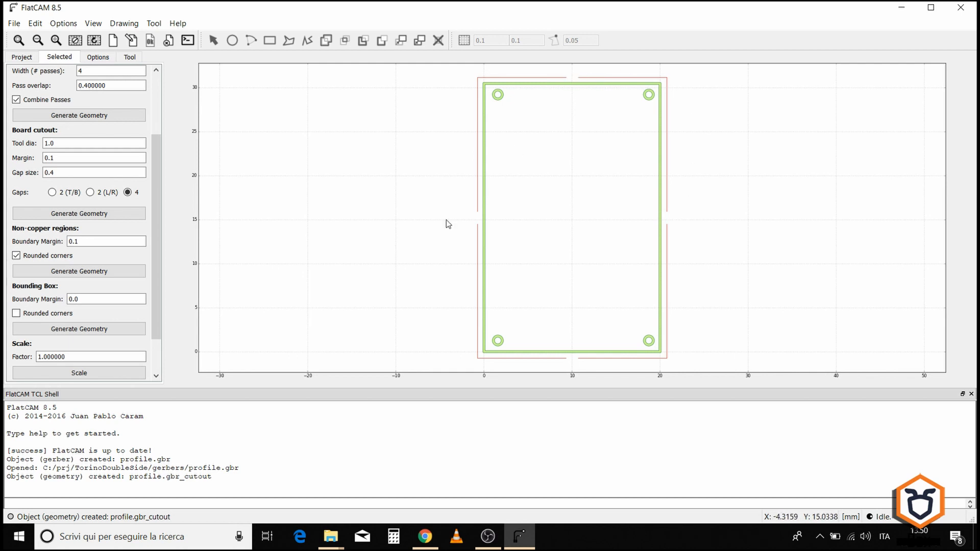
pyautogui.scroll(7, 482, 219)
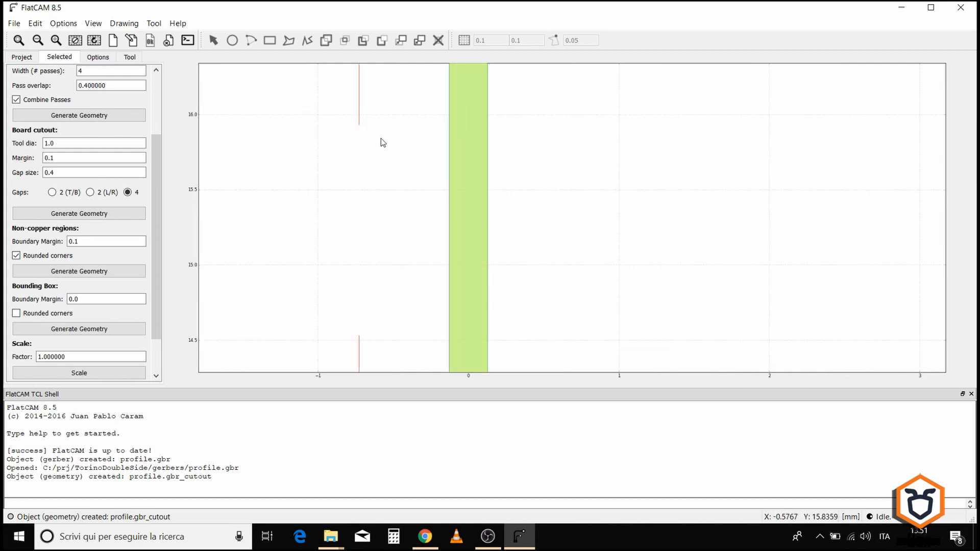
pyautogui.scroll(-7, 377, 202)
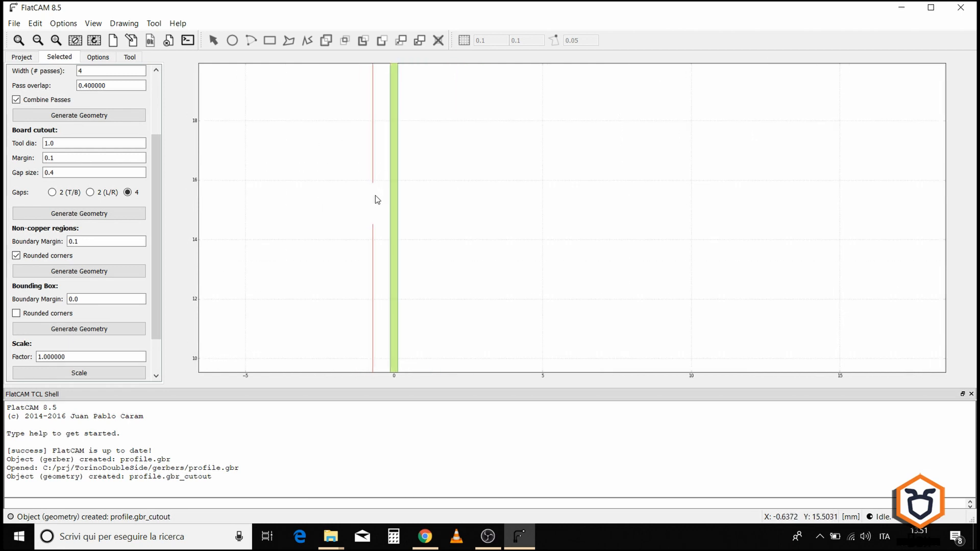
# Step: Open the profile.gbr_cutout geometry's CNC job settings and set Cut Z to -1.8 and tool diameter to 1.0
pyautogui.scroll(1, 372, 142)
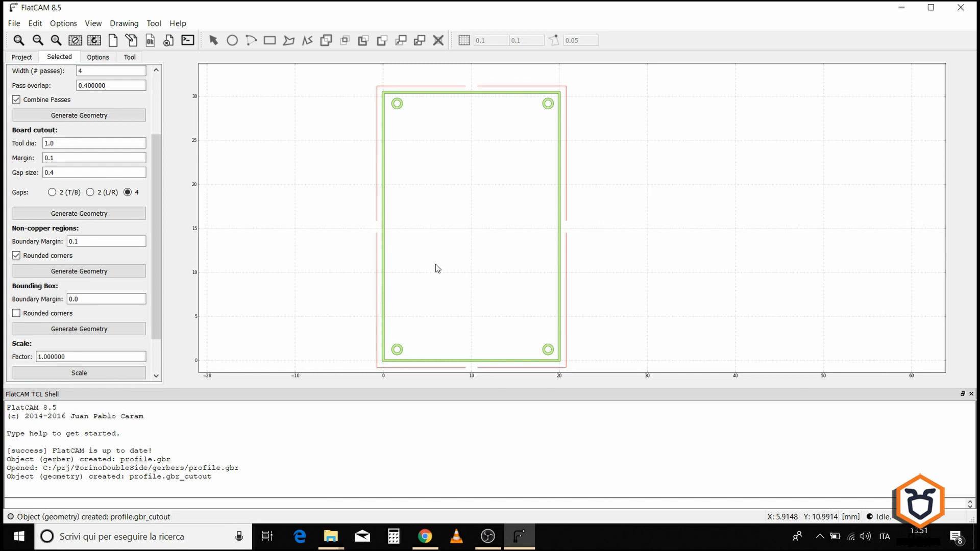
pyautogui.click(21, 56)
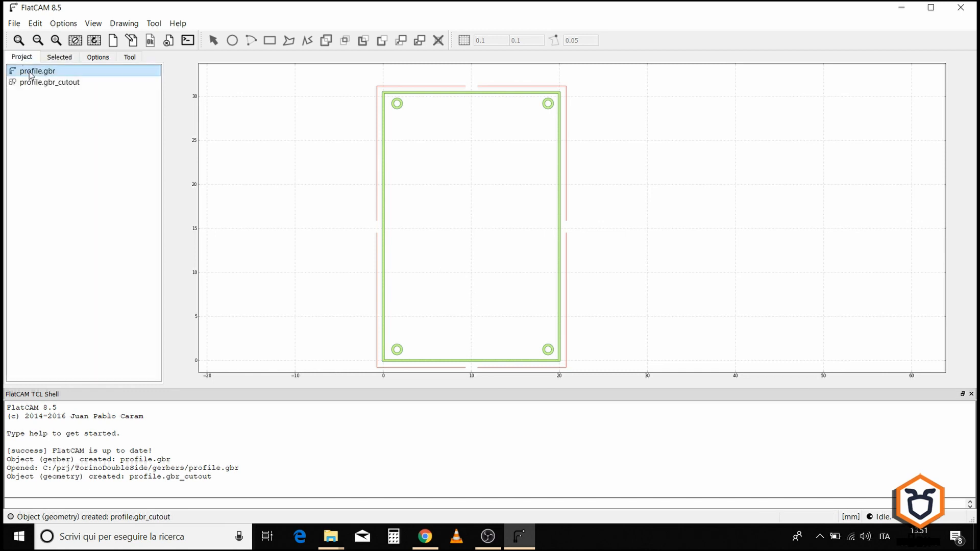
pyautogui.click(59, 57)
pyautogui.moveTo(85, 147); pyautogui.dragTo(63, 148)
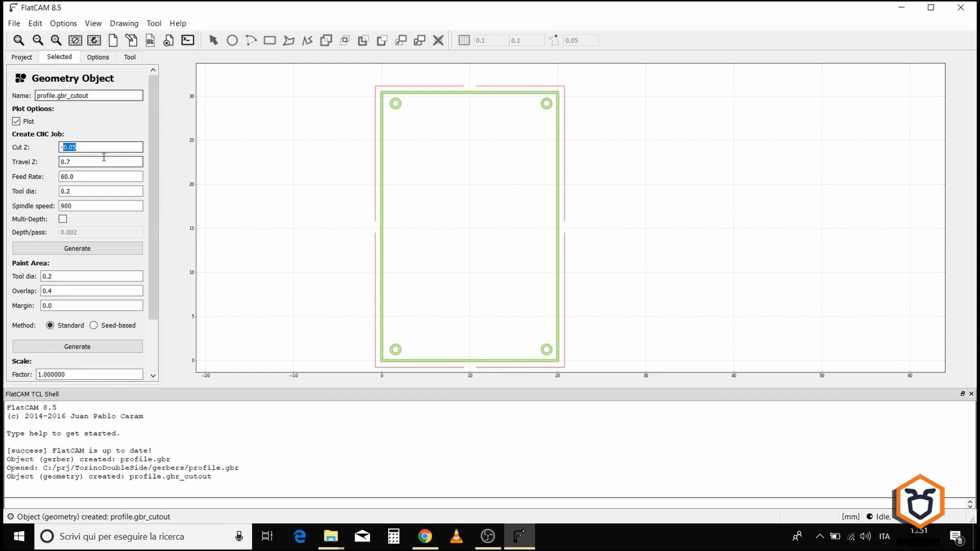
pyautogui.write('1.8')
pyautogui.click(99, 162)
pyautogui.moveTo(60, 177); pyautogui.dragTo(79, 178)
pyautogui.click(79, 178)
pyautogui.moveTo(77, 192); pyautogui.dragTo(49, 192)
pyautogui.write('1.')
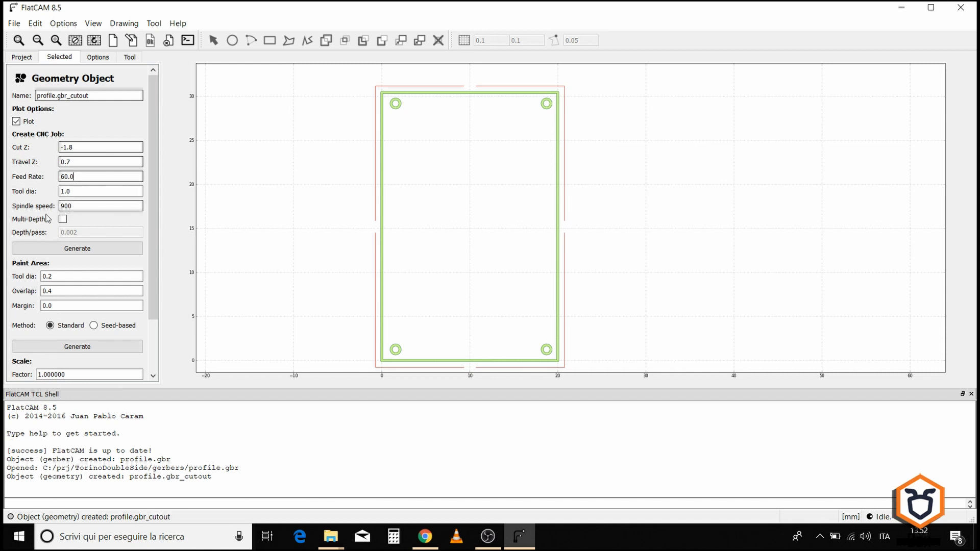
# Step: Enable Multi-Depth with 0.6 depth per pass and generate the CNC job for the cutout
pyautogui.click(62, 220)
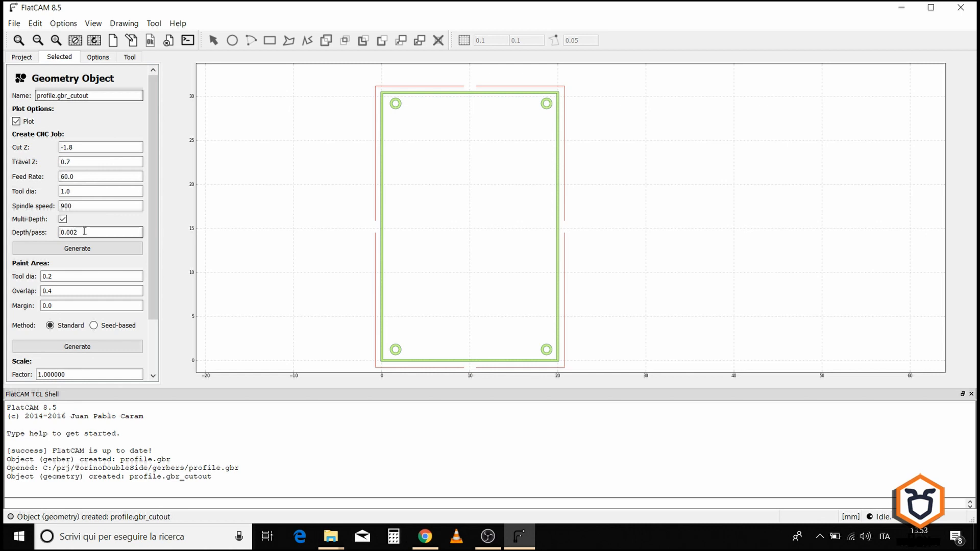
pyautogui.doubleClick(69, 233)
pyautogui.write('6')
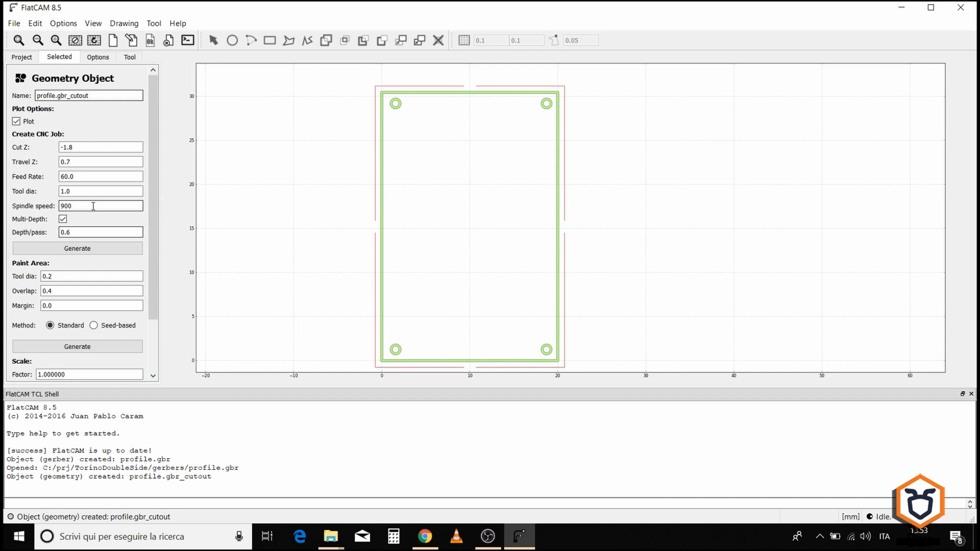
pyautogui.click(110, 247)
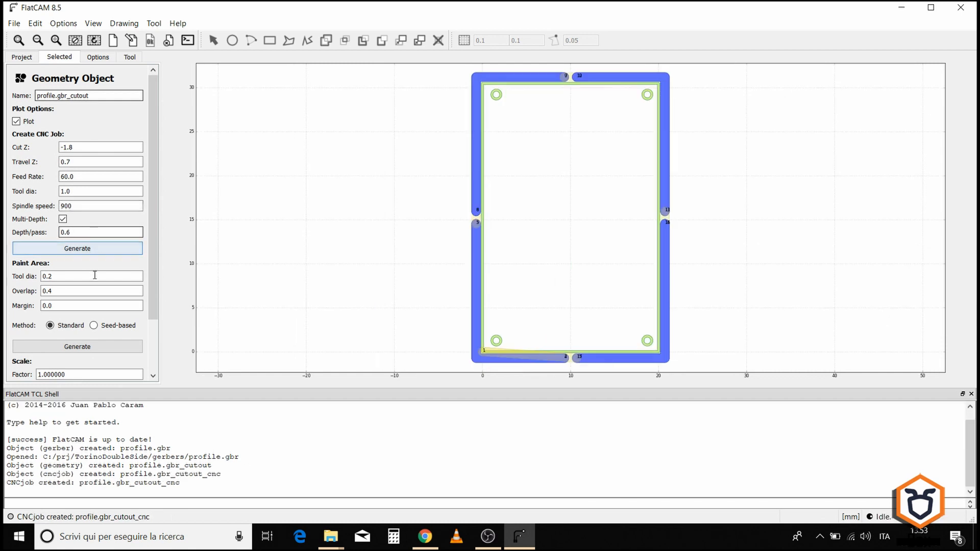
# Step: Export the cutout CNC job's G-code to the TorinoDoubleSide gcode folder as bottom_profile.gcode
pyautogui.click(22, 56)
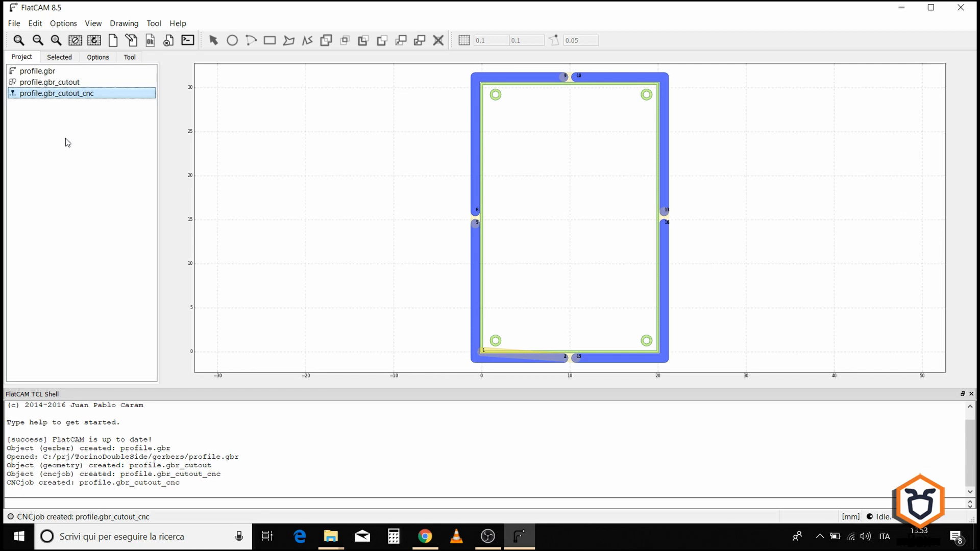
pyautogui.click(46, 56)
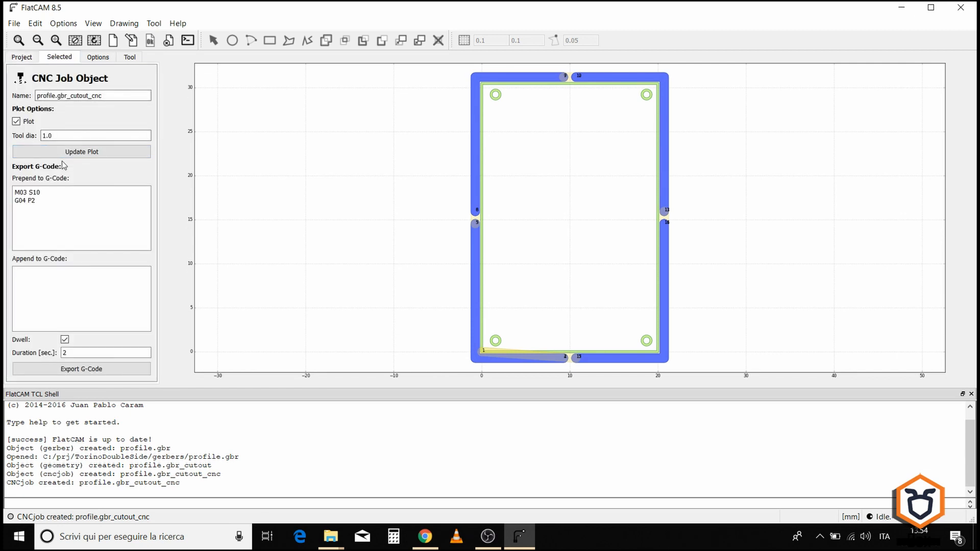
pyautogui.click(79, 371)
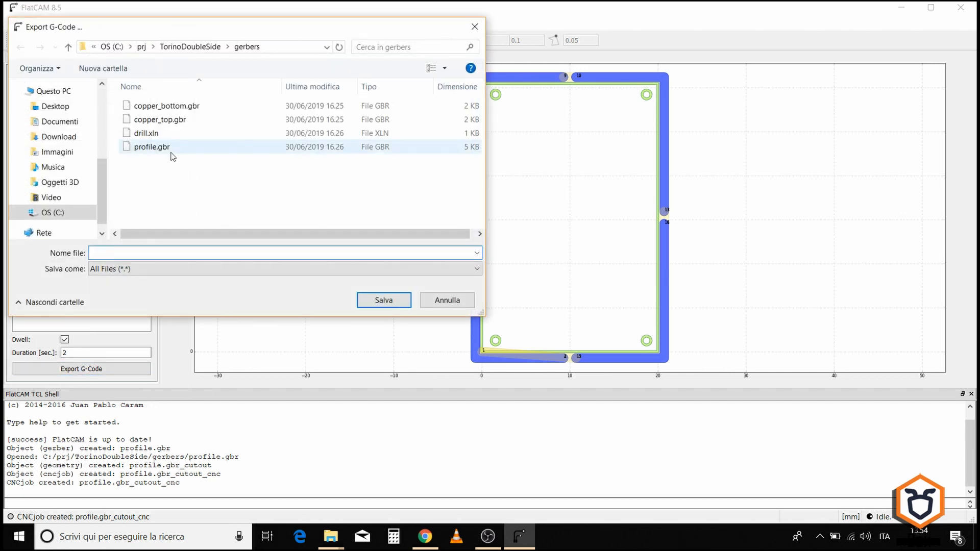
pyautogui.click(212, 47)
pyautogui.click(145, 109)
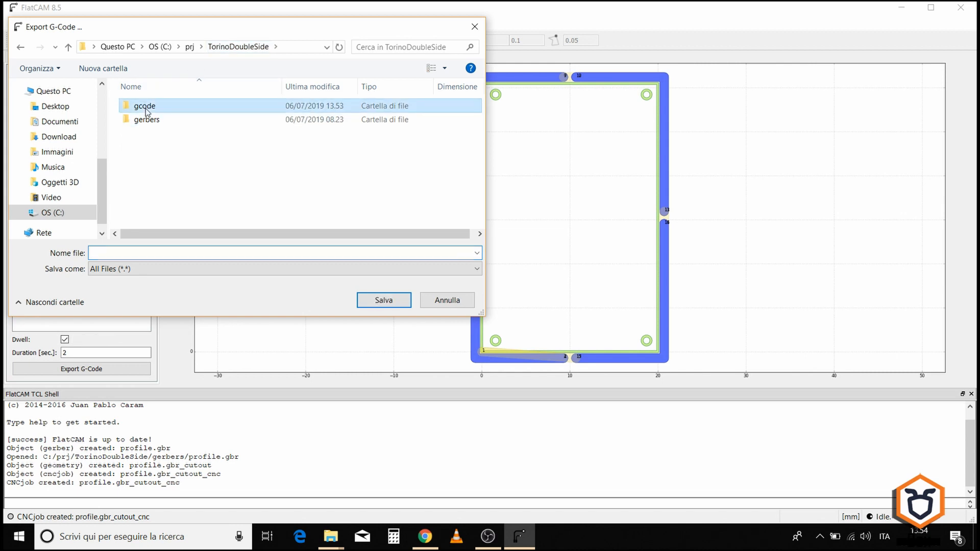
pyautogui.doubleClick(146, 110)
pyautogui.click(166, 107)
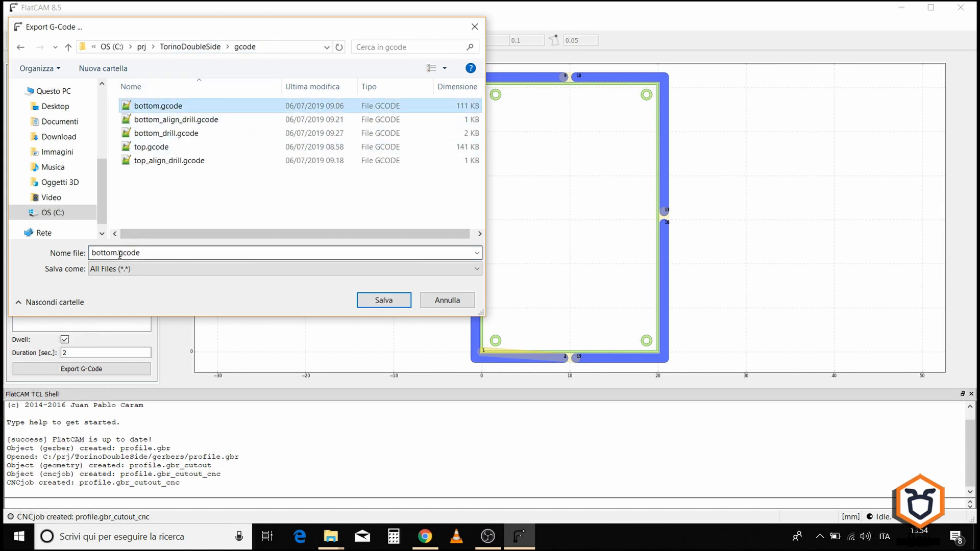
pyautogui.click(119, 254)
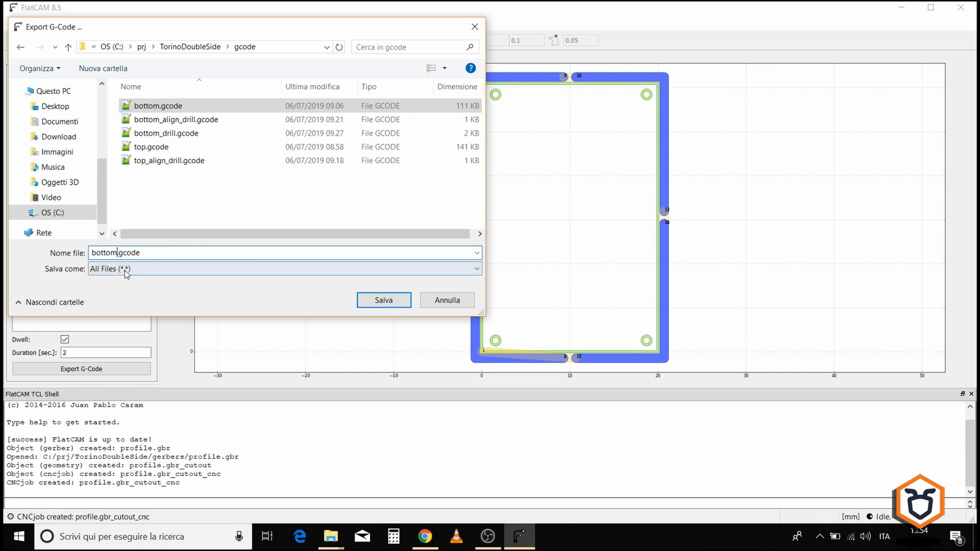
pyautogui.write('_profile')
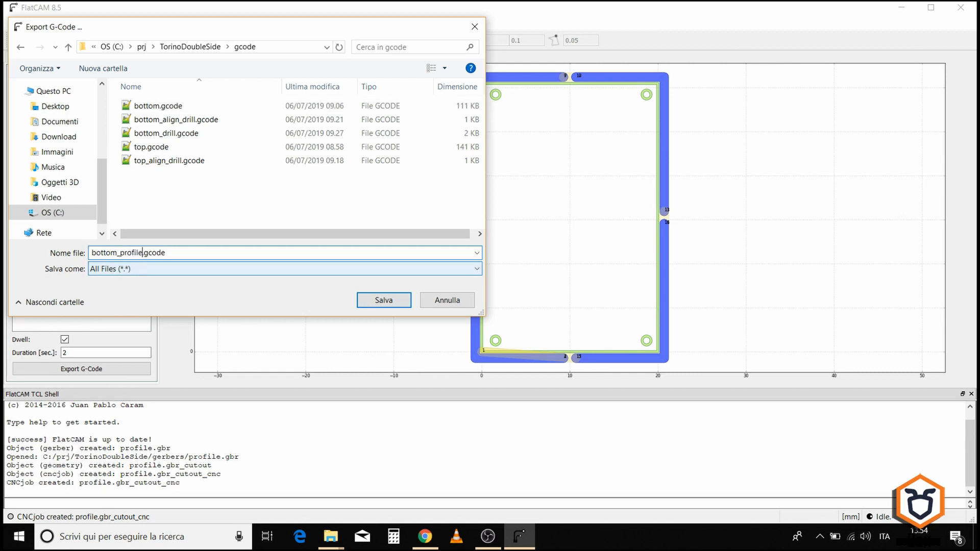
pyautogui.click(376, 301)
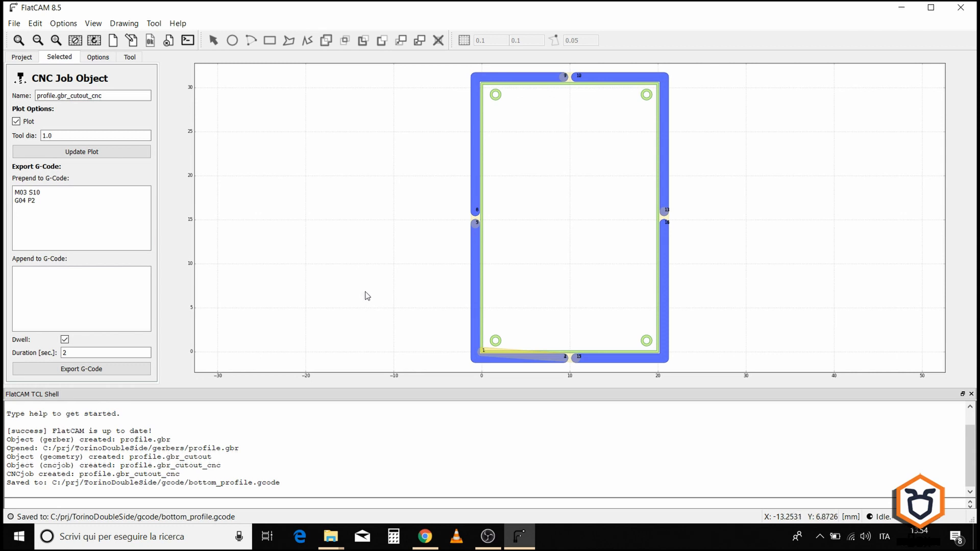